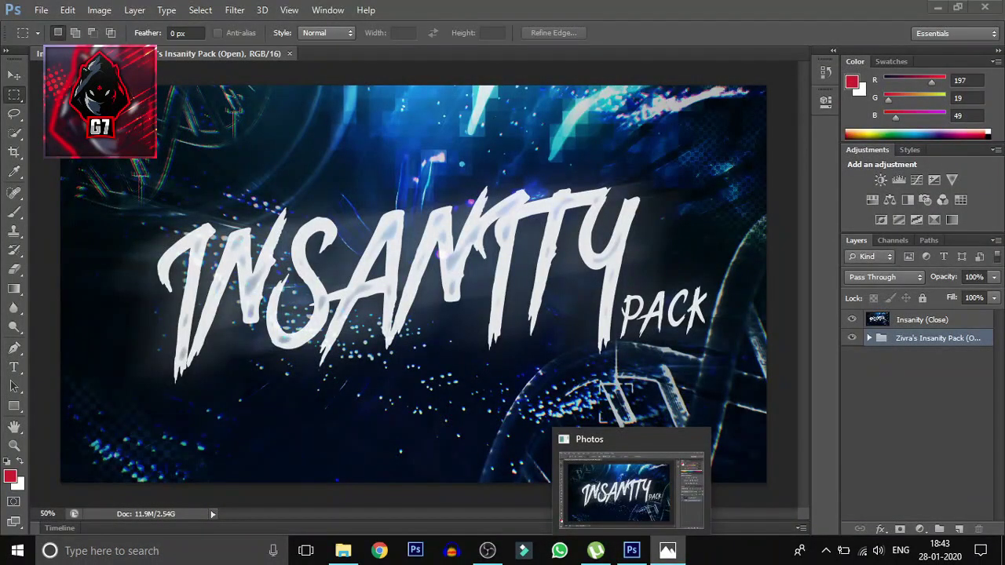
# Close the Photos viewer and start a new Photoshop document from the File menu.
pyautogui.click(631, 550)
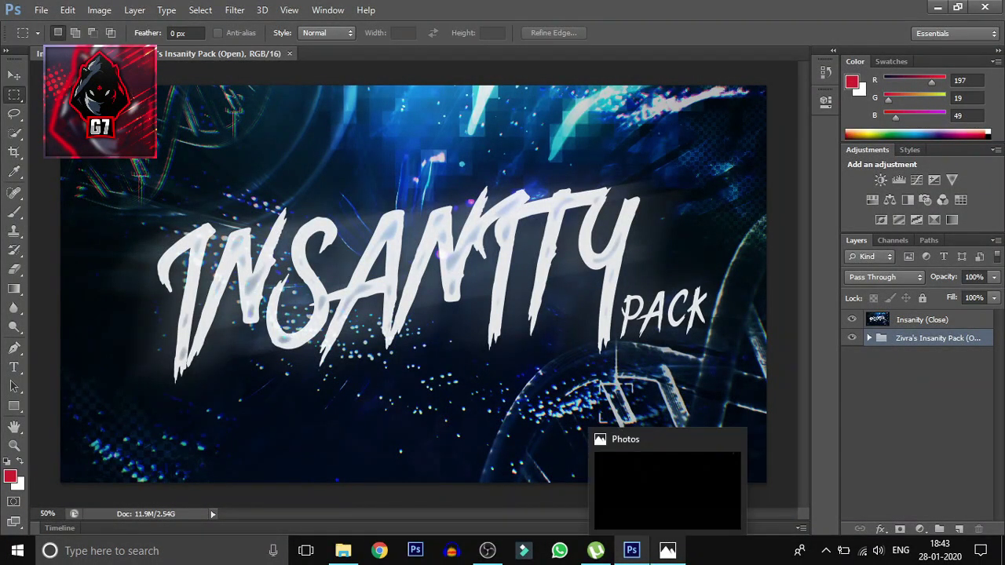
pyautogui.click(667, 551)
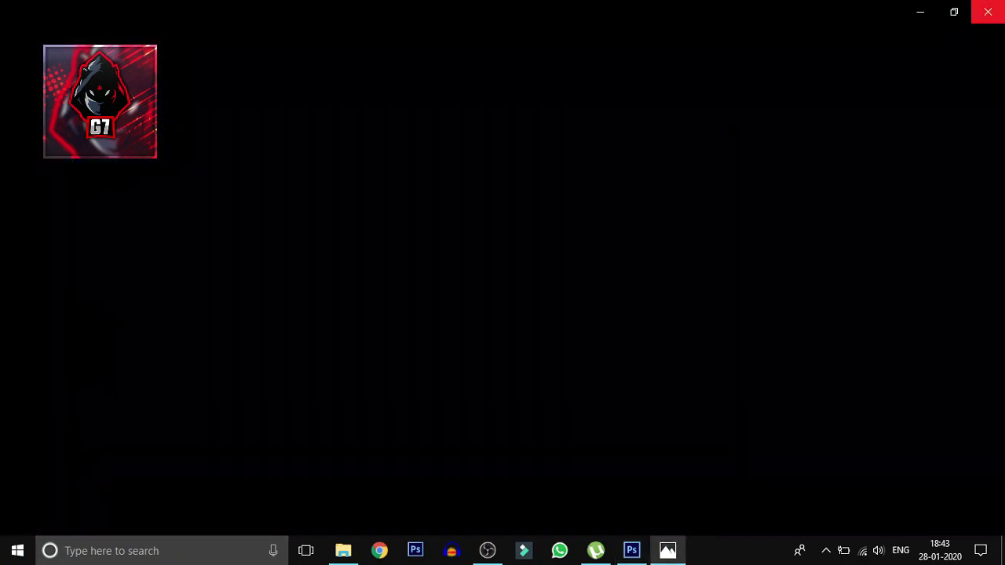
pyautogui.click(986, 8)
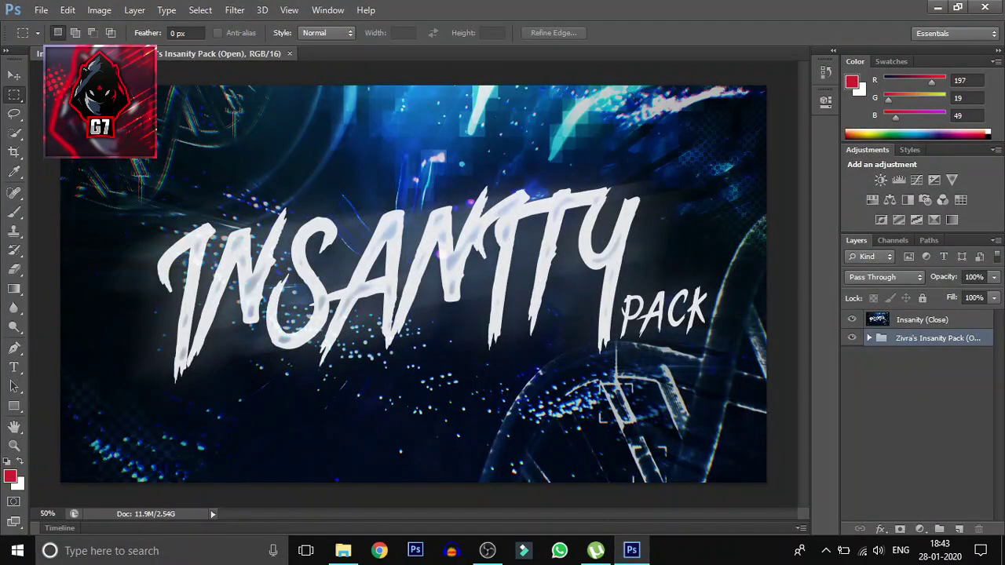
pyautogui.click(41, 10)
pyautogui.press('Escape')
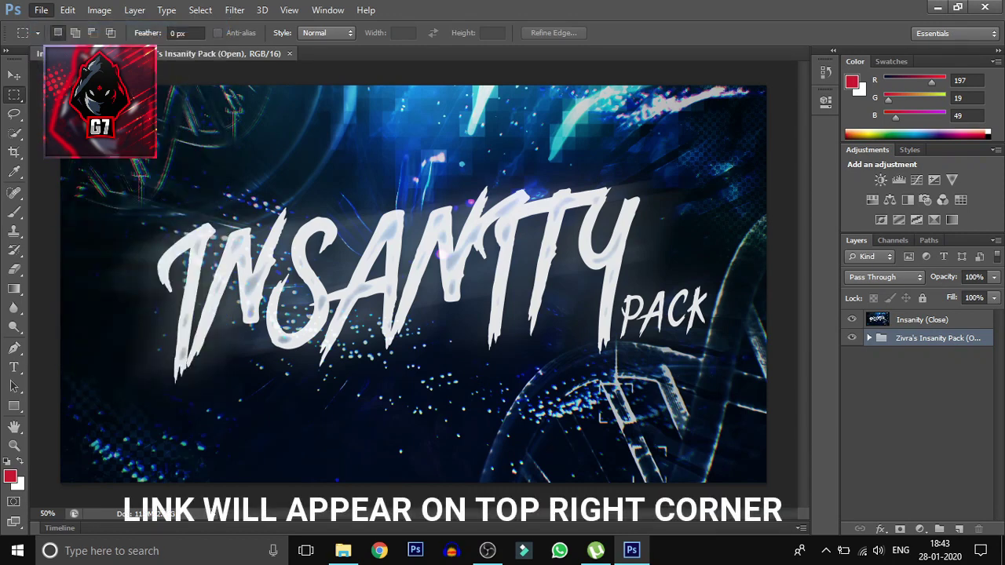
# Create a new transparent 800 × 800 pixel document, Untitled-1.
pyautogui.press('Tab')
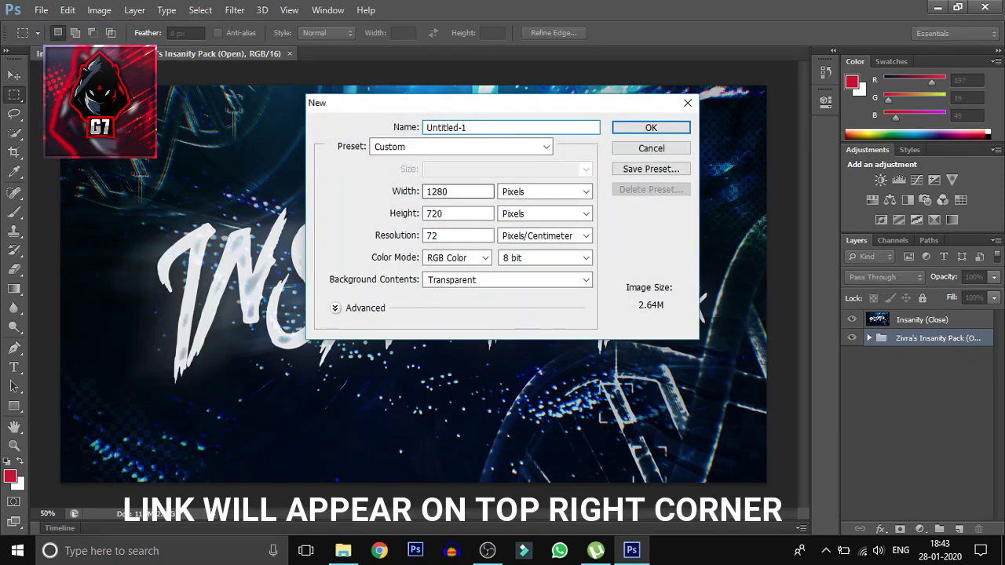
pyautogui.write('80')
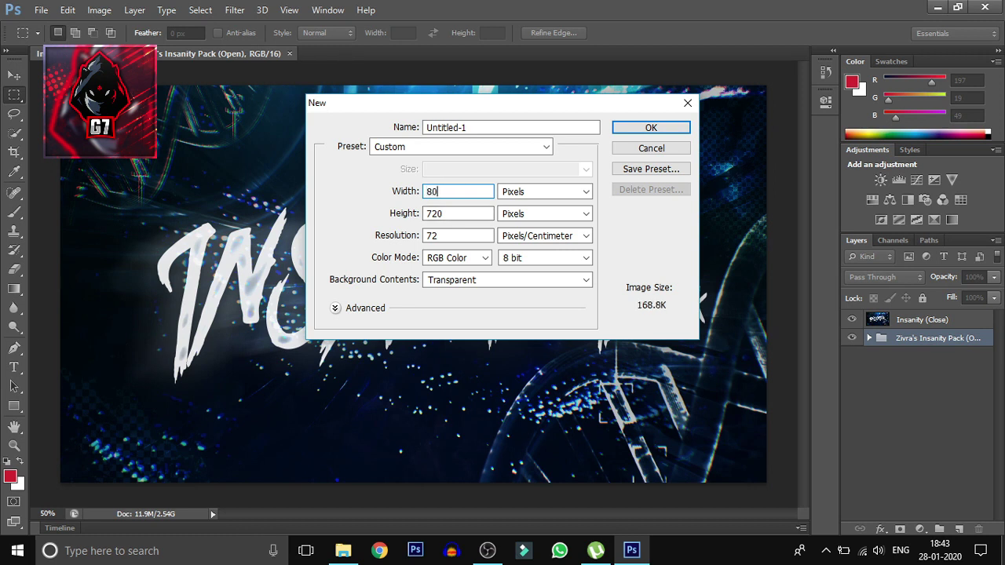
pyautogui.write('0')
pyautogui.press('Tab')
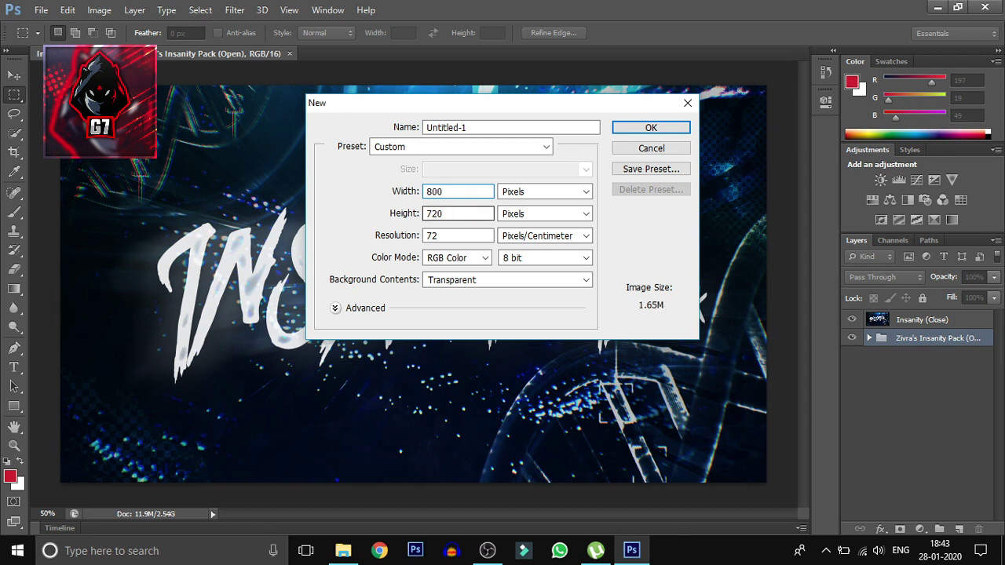
pyautogui.write('800')
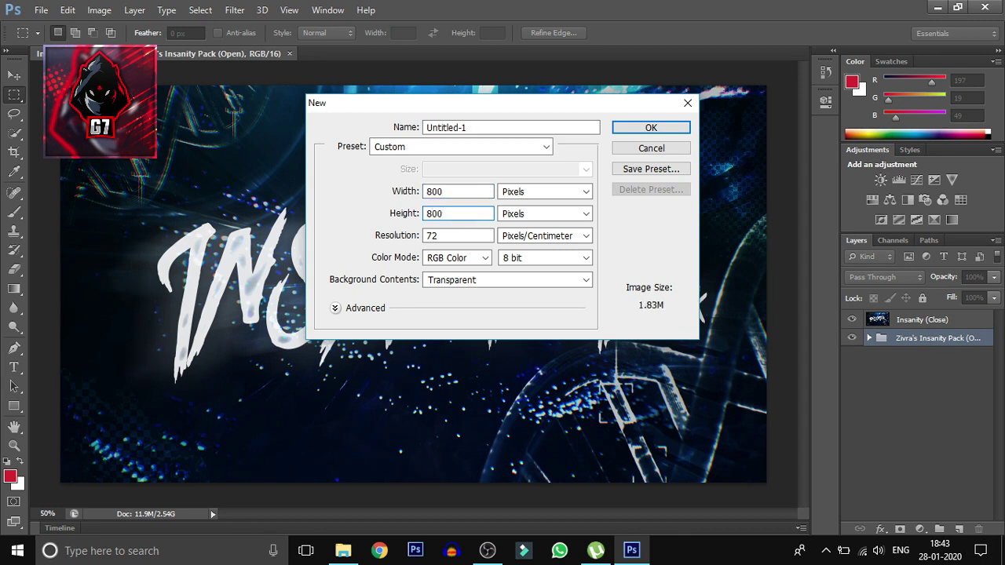
pyautogui.press('Return')
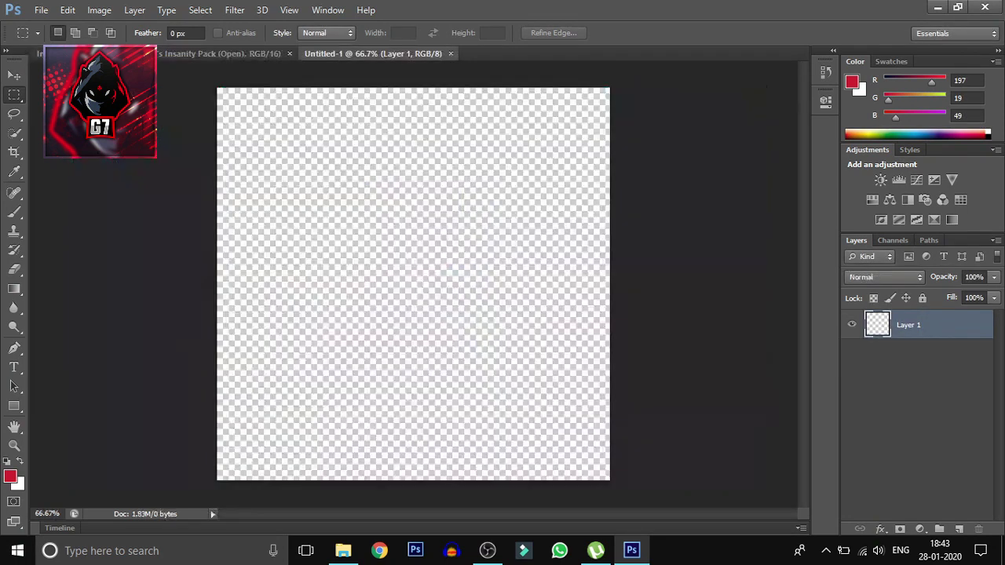
# Start placing an image and browse to the Binay > Files > New folder (2) folder.
pyautogui.click(40, 10)
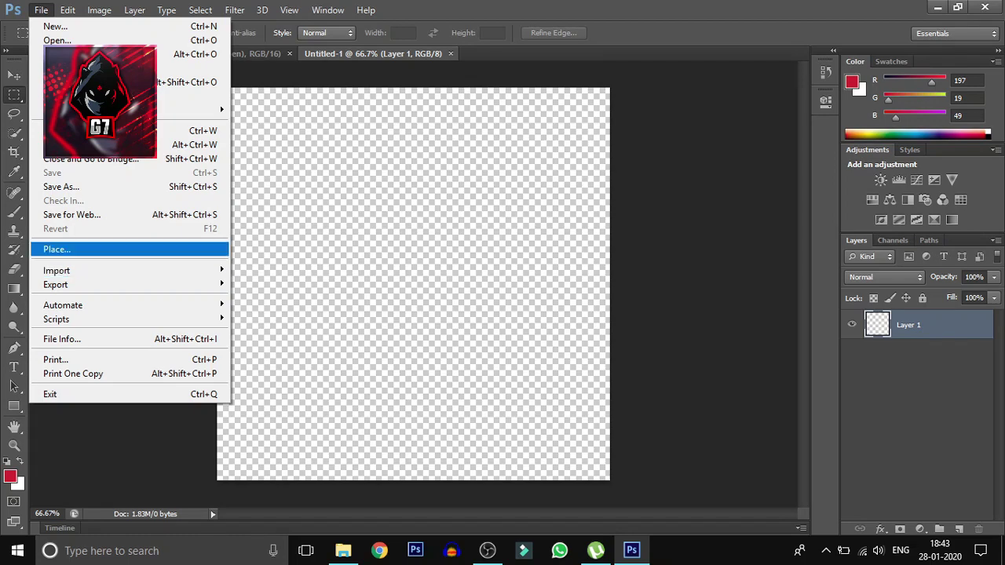
pyautogui.click(56, 249)
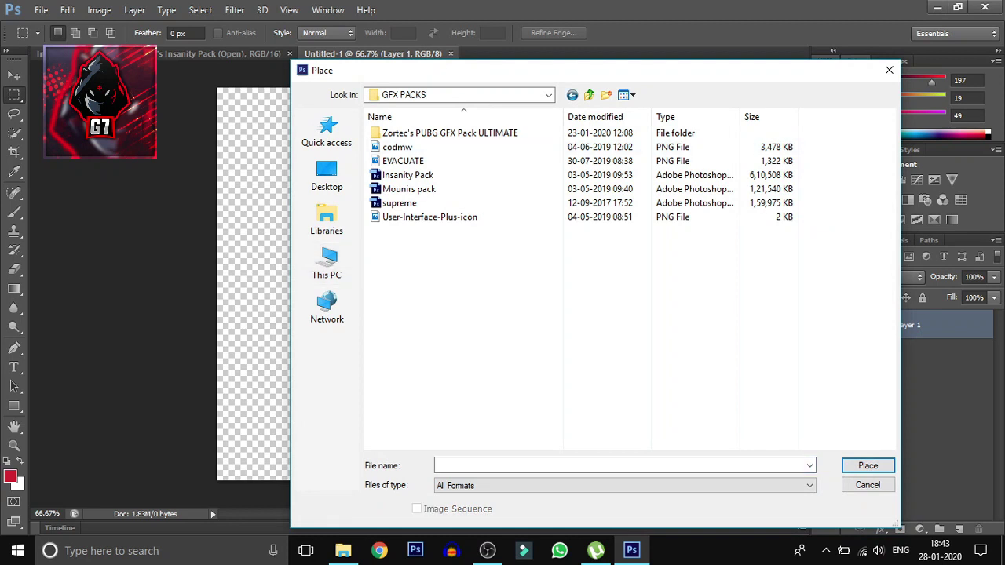
pyautogui.hotkey('alt', 'Up')
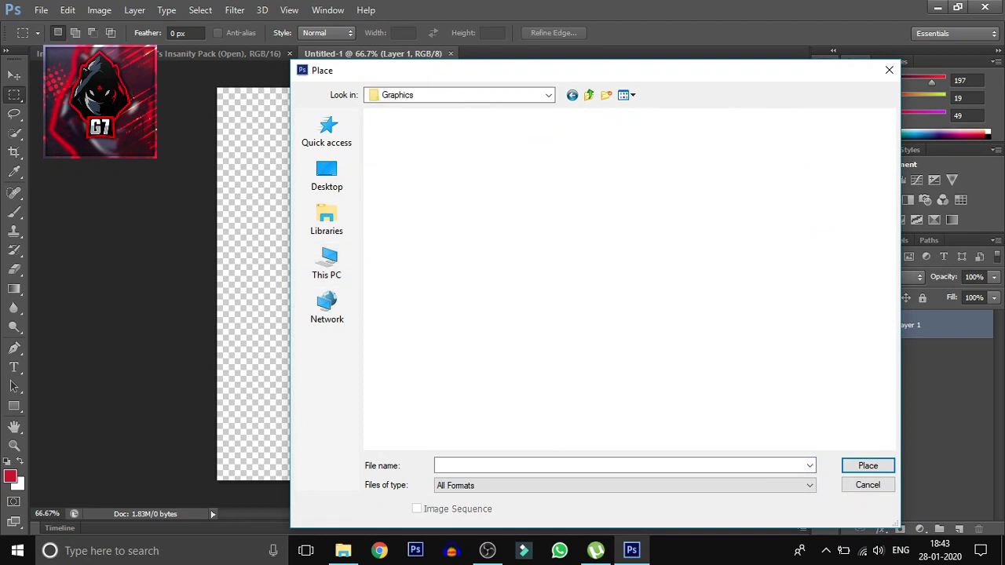
pyautogui.hotkey('alt', 'Up')
pyautogui.press('Up')
pyautogui.press('Up')
pyautogui.press('Return')
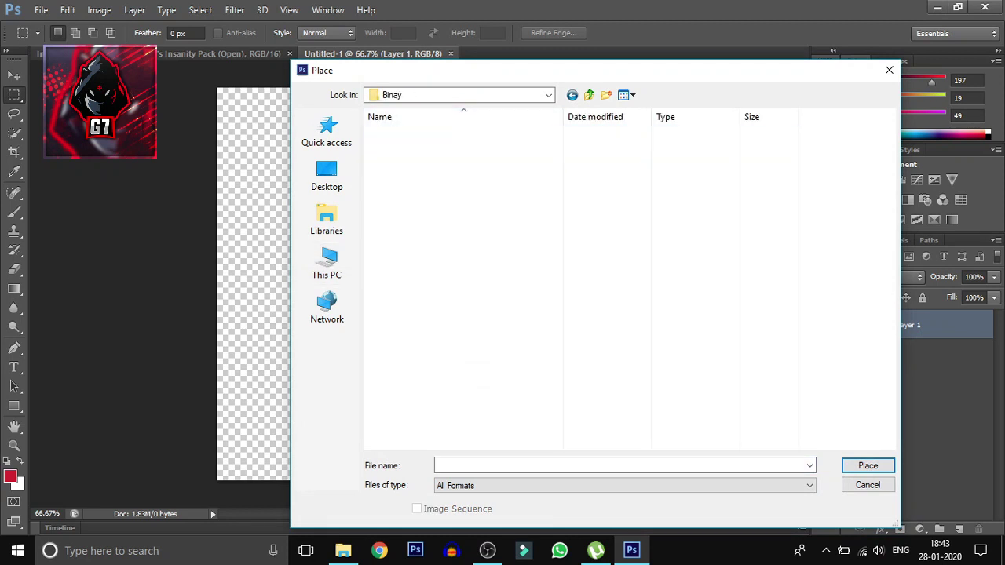
pyautogui.press('Down')
pyautogui.press('Down')
pyautogui.press('Down')
pyautogui.press('Return')
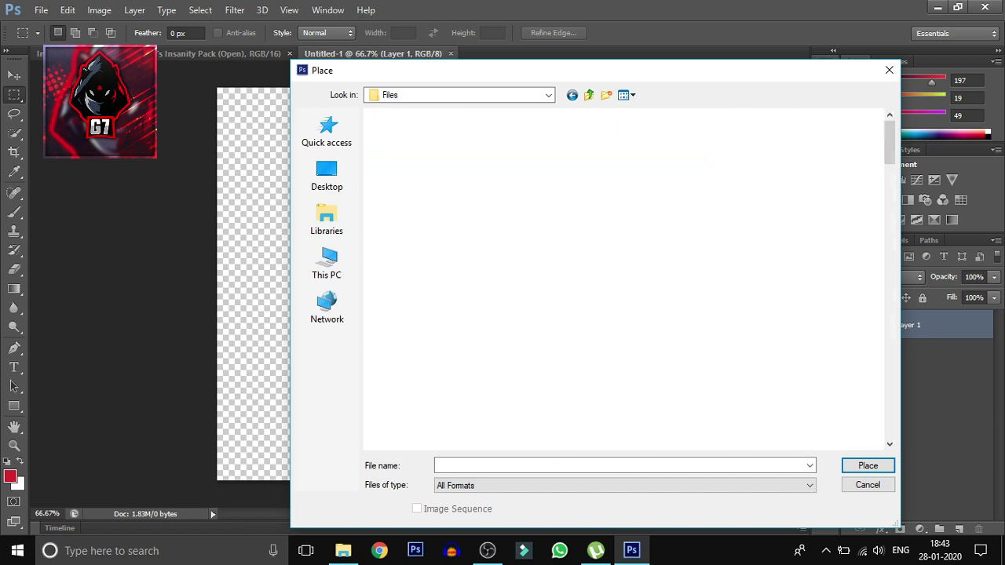
pyautogui.press('Right')
pyautogui.press('Return')
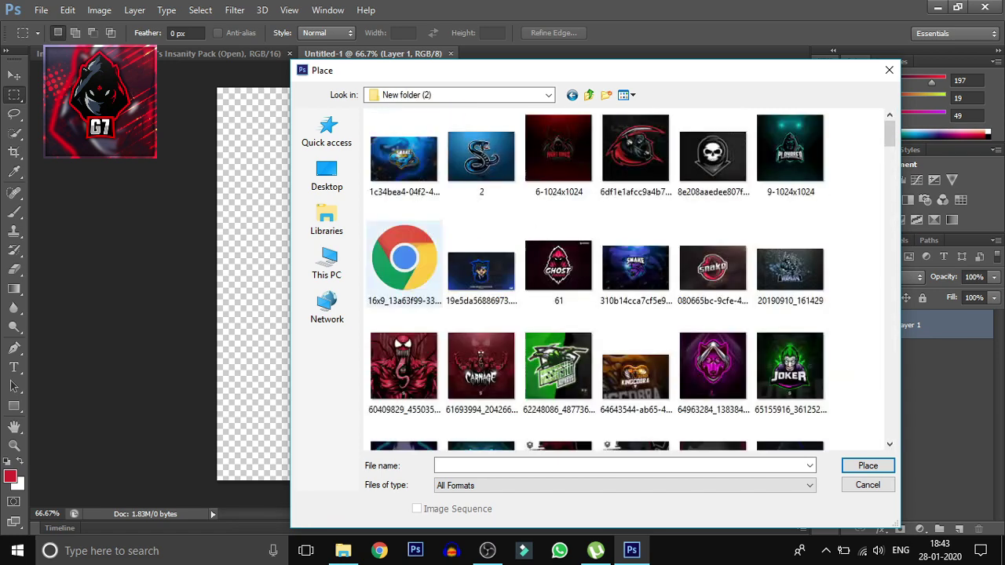
# Place the purple grim-reaper-esport-gaming-mascot-logo-template image onto the canvas.
pyautogui.scroll(-5, 632, 279)
pyautogui.scroll(-2, 632, 279)
pyautogui.scroll(-3, 713, 236)
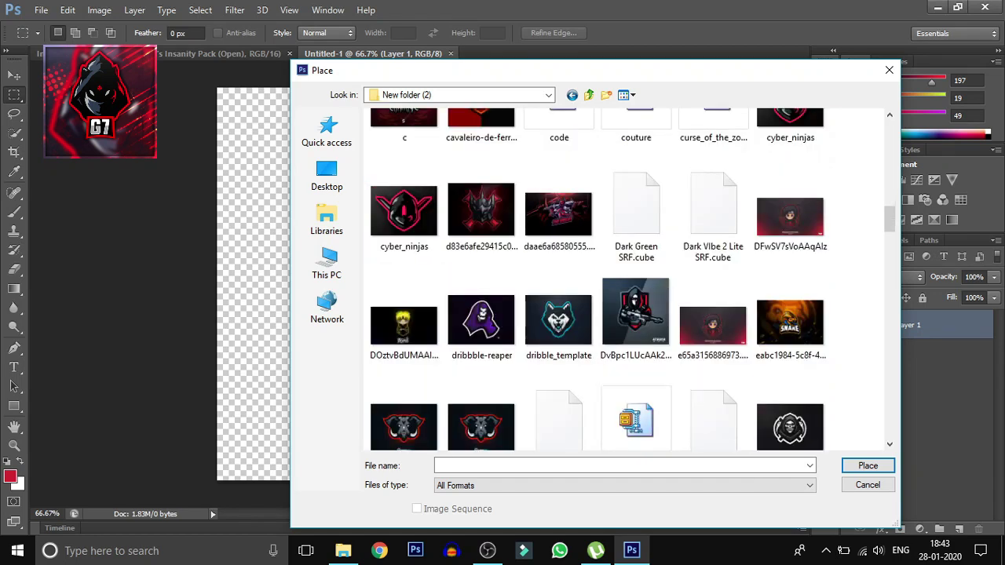
pyautogui.scroll(-4, 713, 235)
pyautogui.click(713, 202)
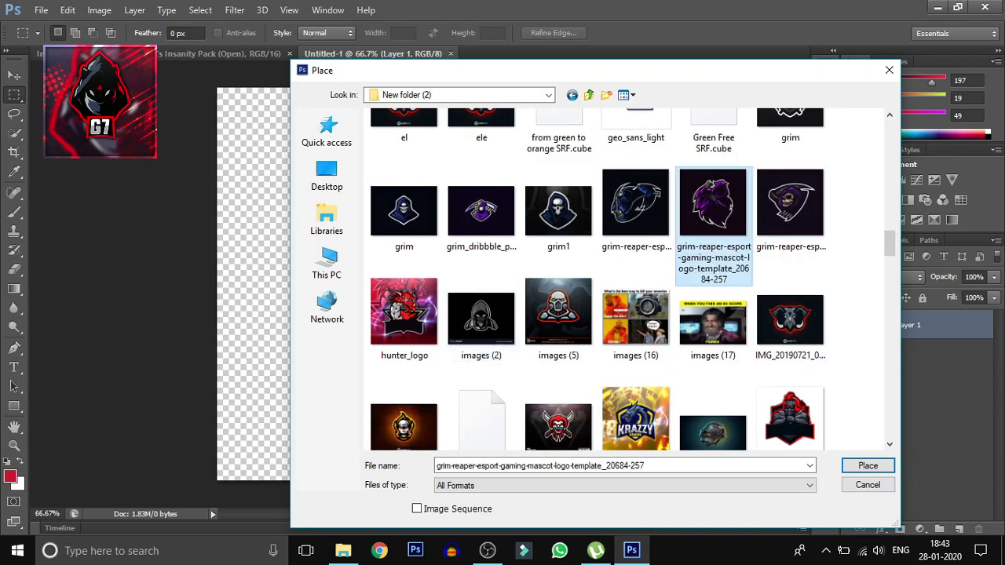
pyautogui.press('Return')
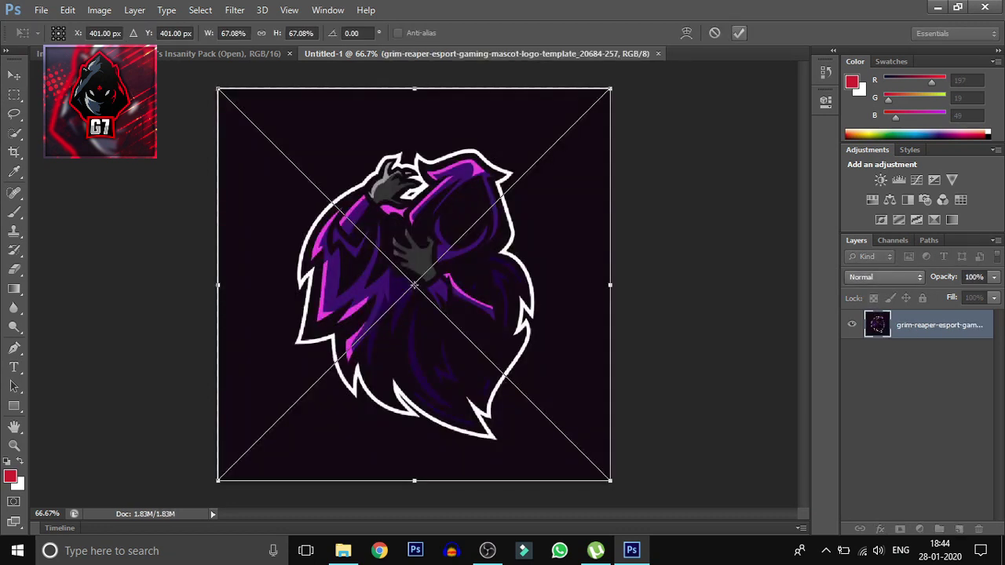
# Commit the placed mascot and Quick Select the whole reaper figure with its white outline.
pyautogui.click(739, 33)
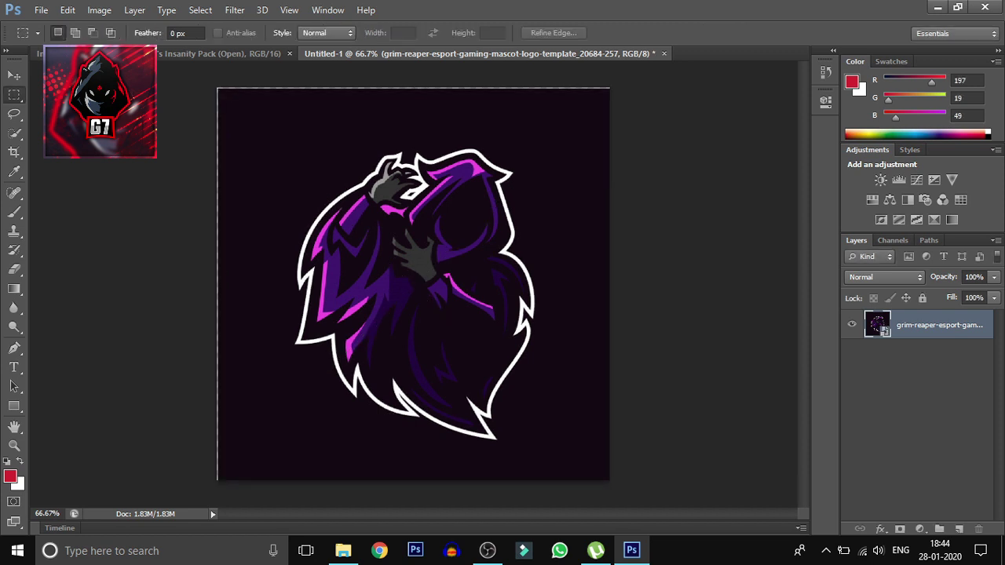
pyautogui.click(14, 133)
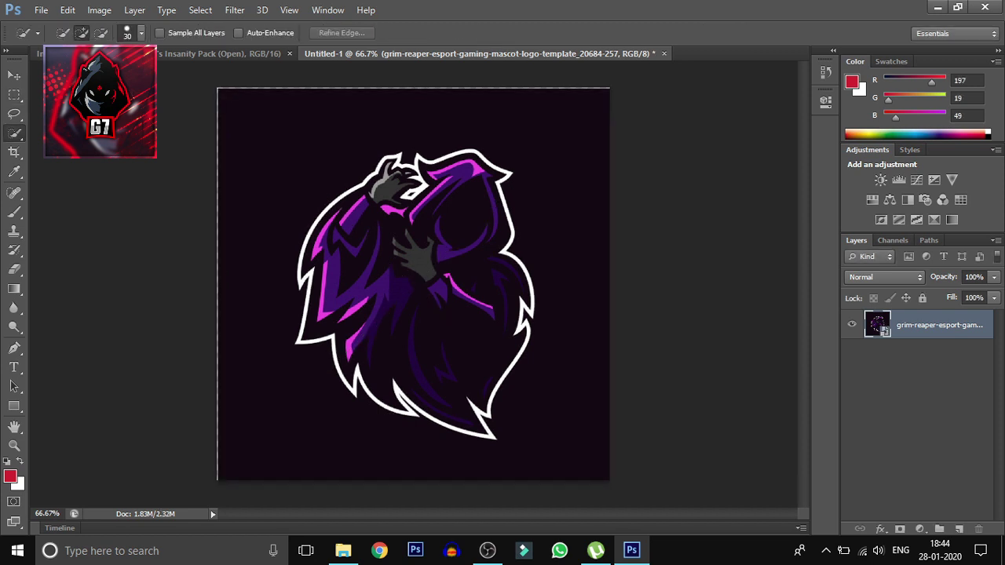
pyautogui.moveTo(424, 292); pyautogui.dragTo(417, 299)
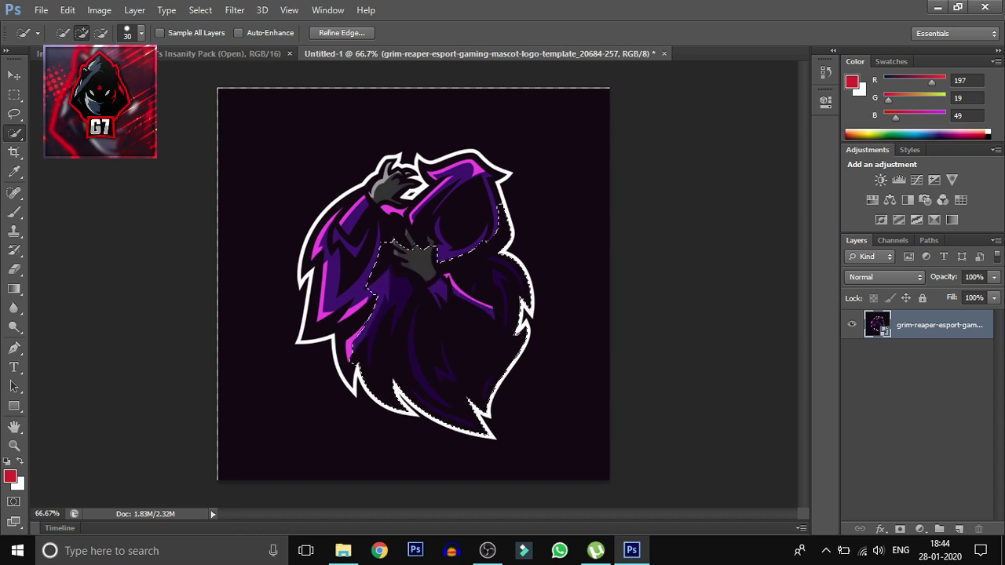
pyautogui.moveTo(418, 298); pyautogui.dragTo(455, 197)
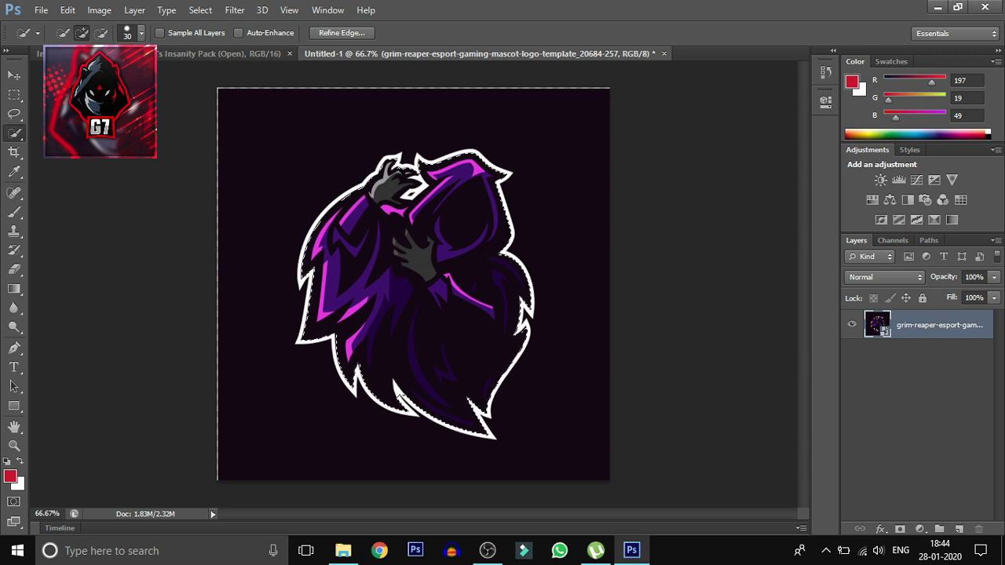
pyautogui.rightClick(13, 132)
pyautogui.click(55, 149)
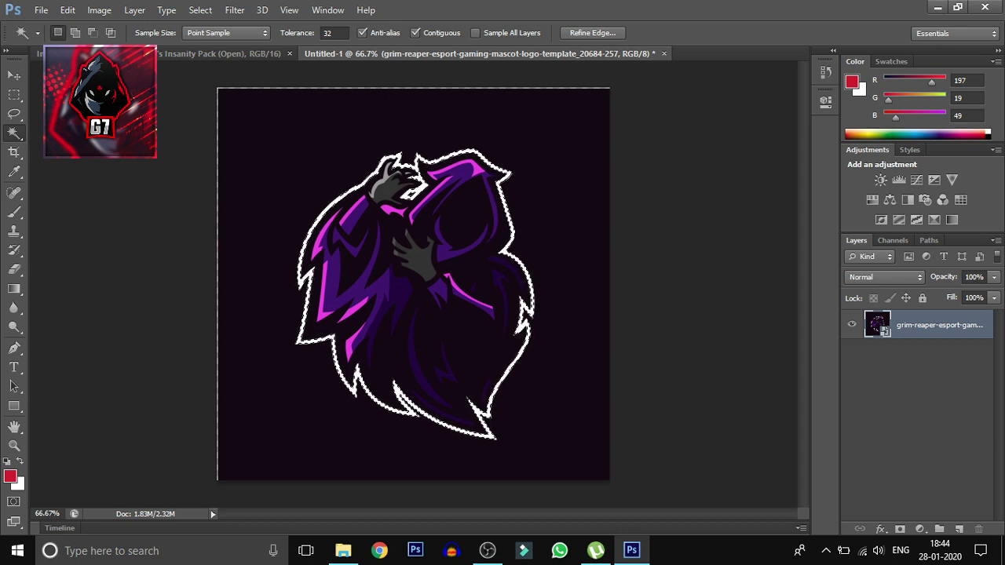
# Add the dark interior to the selection, toggle it off and back on, and add an empty new layer.
pyautogui.keyDown('shift'); pyautogui.click(444, 369); pyautogui.keyUp('shift')
pyautogui.hotkey('ctrl', 'd')
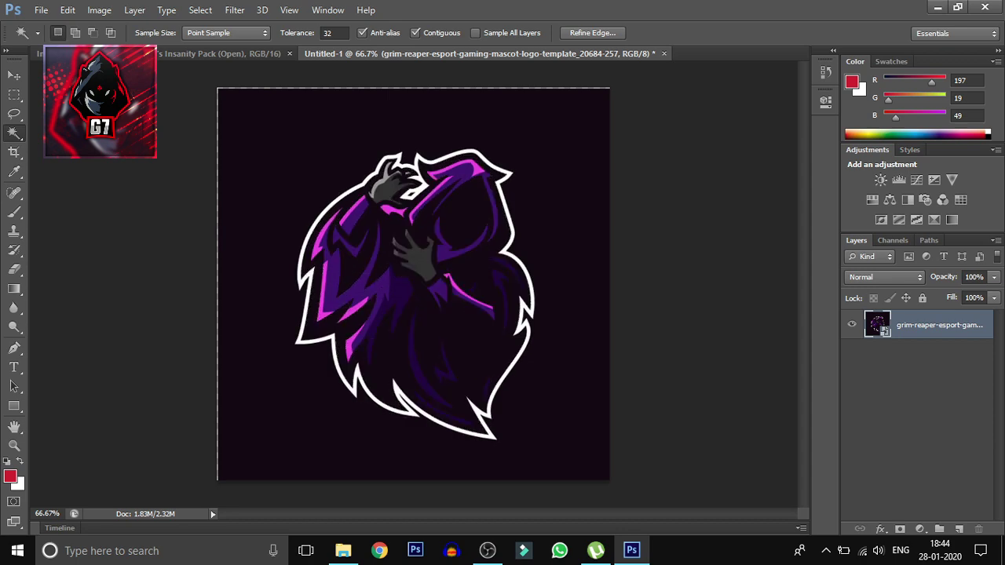
pyautogui.hotkey('ctrl', 'shift', 'd')
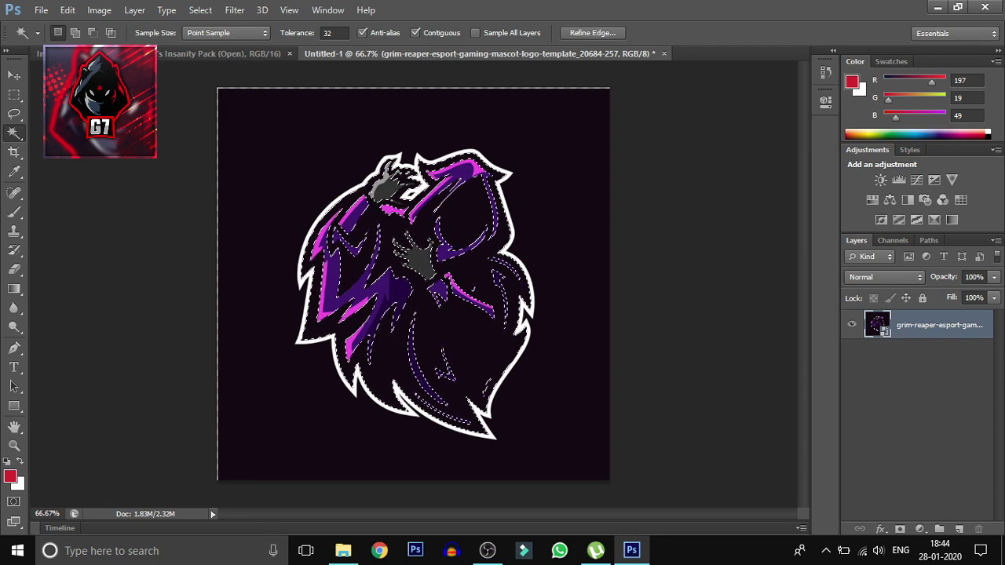
pyautogui.hotkey('ctrl', 'd')
pyautogui.hotkey('ctrl', 'shift', 'd')
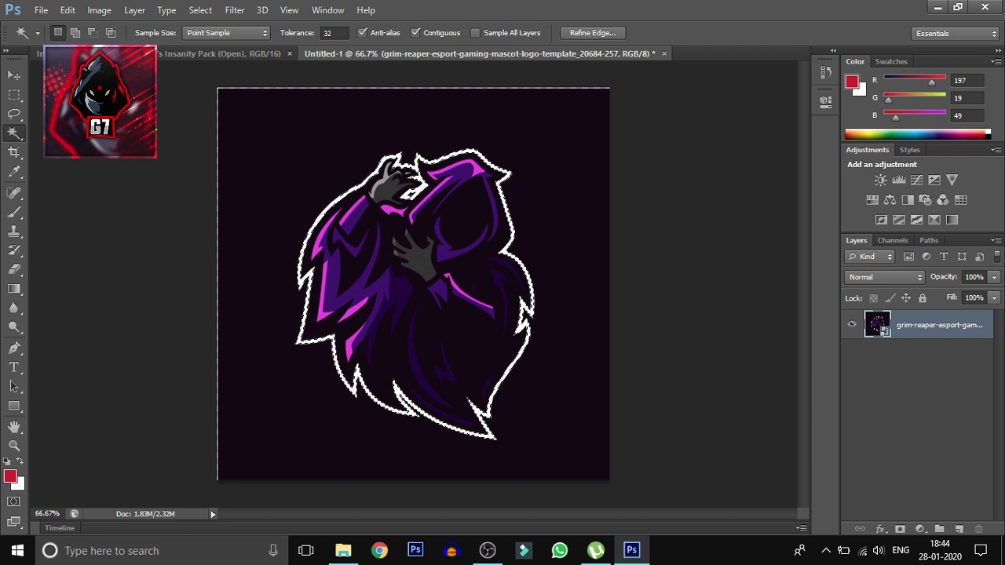
pyautogui.hotkey('ctrl', 'j')
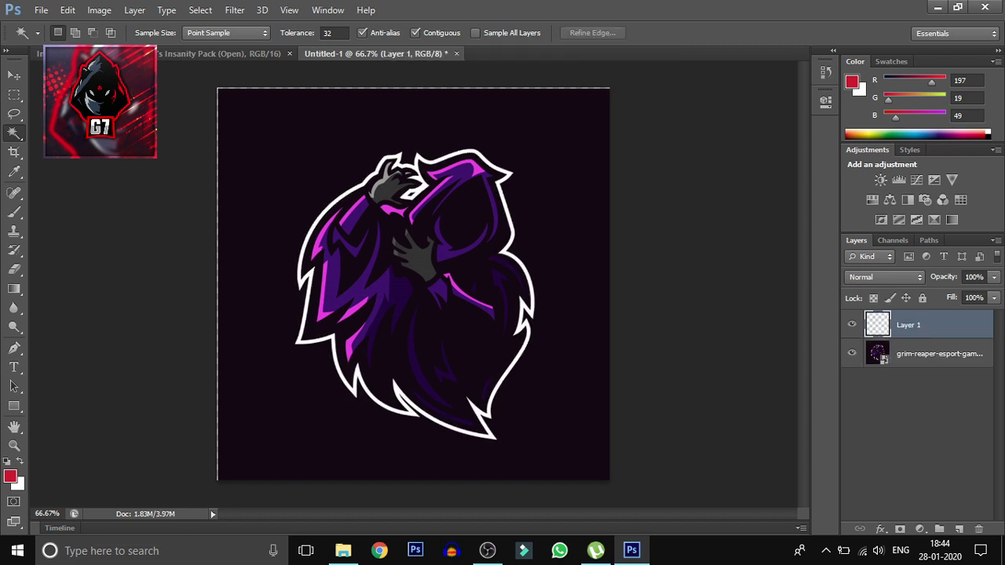
# Try Quick Selecting the reaper along its white border, clearing the stray selections.
pyautogui.hotkey('shift', 'w')
pyautogui.moveTo(393, 258); pyautogui.dragTo(470, 416)
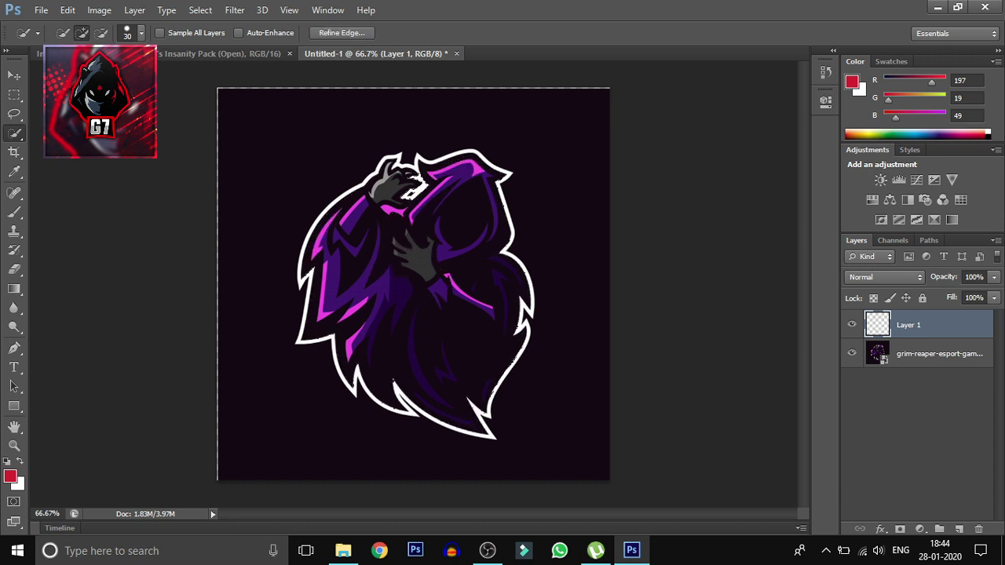
pyautogui.hotkey('ctrl', 'd')
pyautogui.click(412, 190)
pyautogui.hotkey('ctrl', 'd')
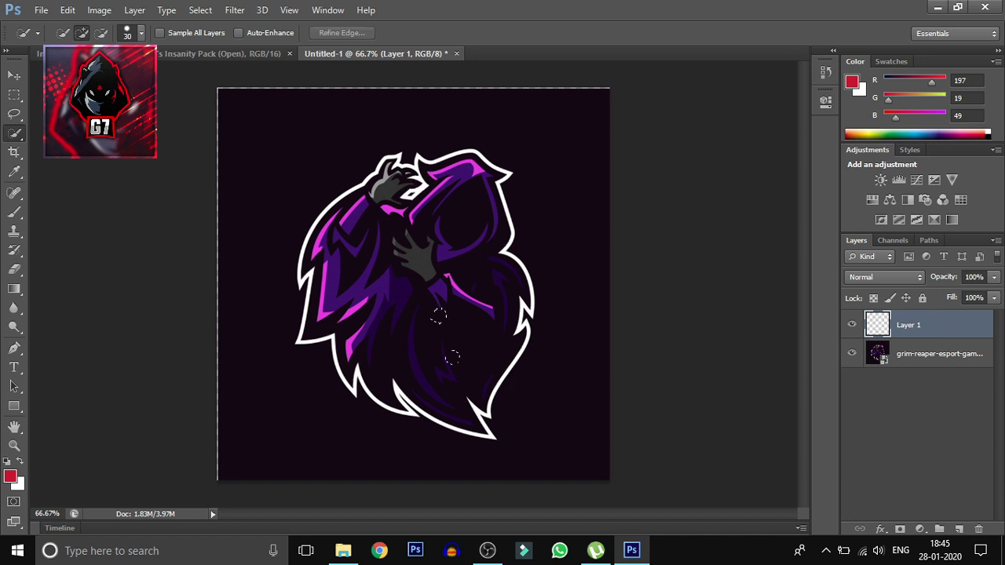
# On the original reaper layer, select the whole figure with outline and copy it to Layer 2.
pyautogui.moveTo(438, 315); pyautogui.dragTo(443, 298)
pyautogui.hotkey('ctrl', 'd')
pyautogui.hotkey('alt', '[')
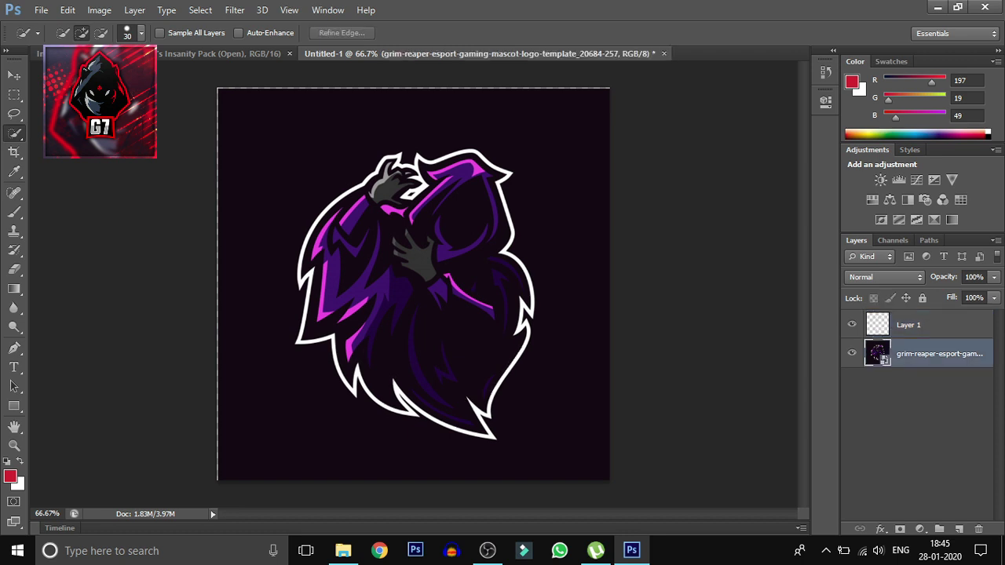
pyautogui.moveTo(424, 298); pyautogui.dragTo(424, 235)
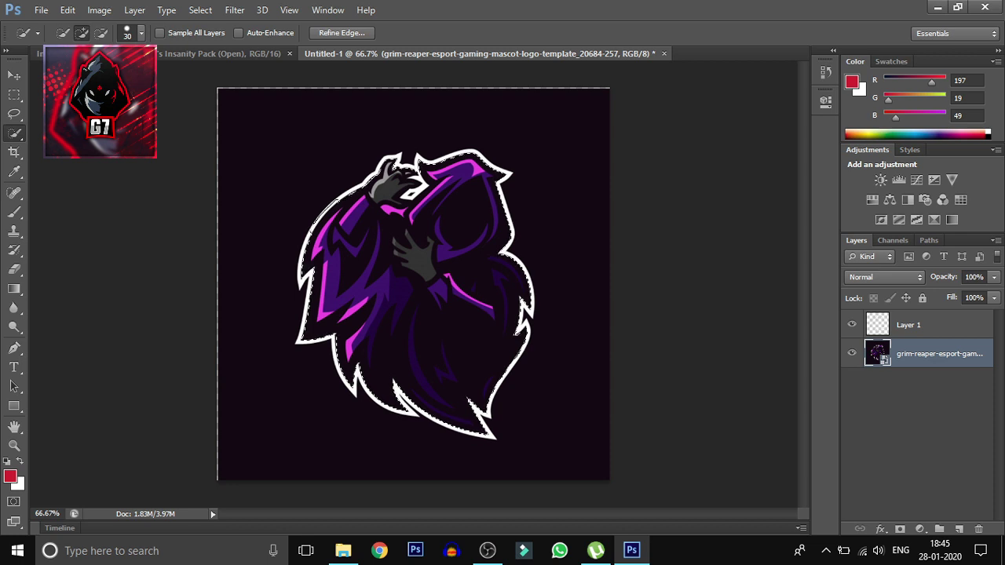
pyautogui.hotkey('ctrl', 'j')
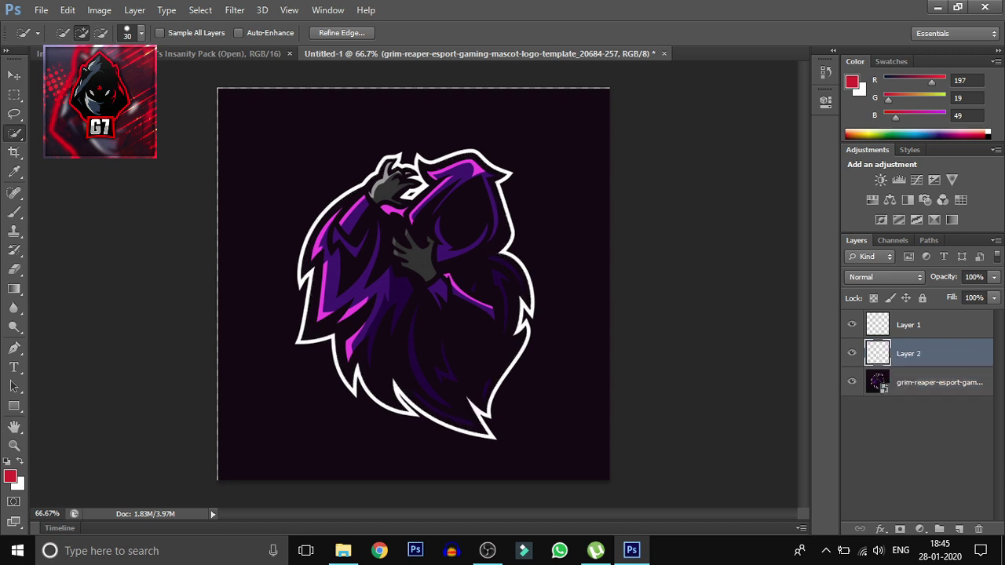
# Hide the dark background artwork and Magic Wand-select the white diamond near the face.
pyautogui.click(852, 382)
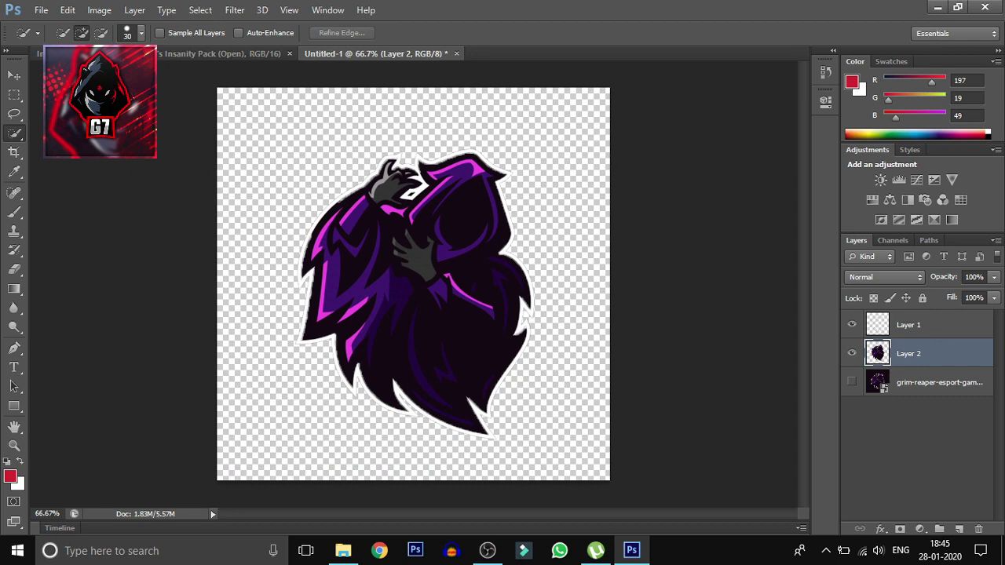
pyautogui.hotkey('ctrl', '+')
pyautogui.hotkey('ctrl', '+')
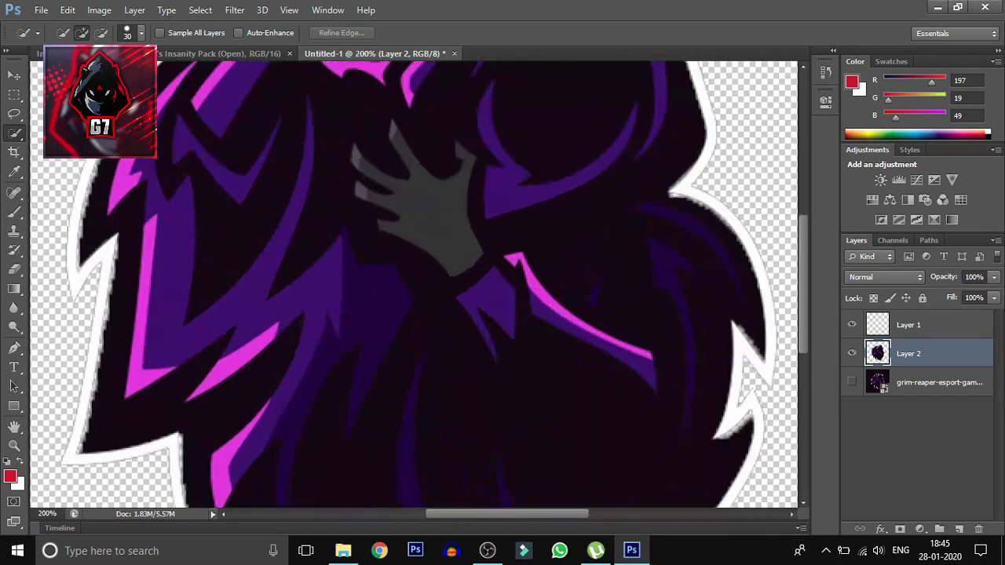
pyautogui.scroll(3, 432, 283)
pyautogui.scroll(2, 432, 283)
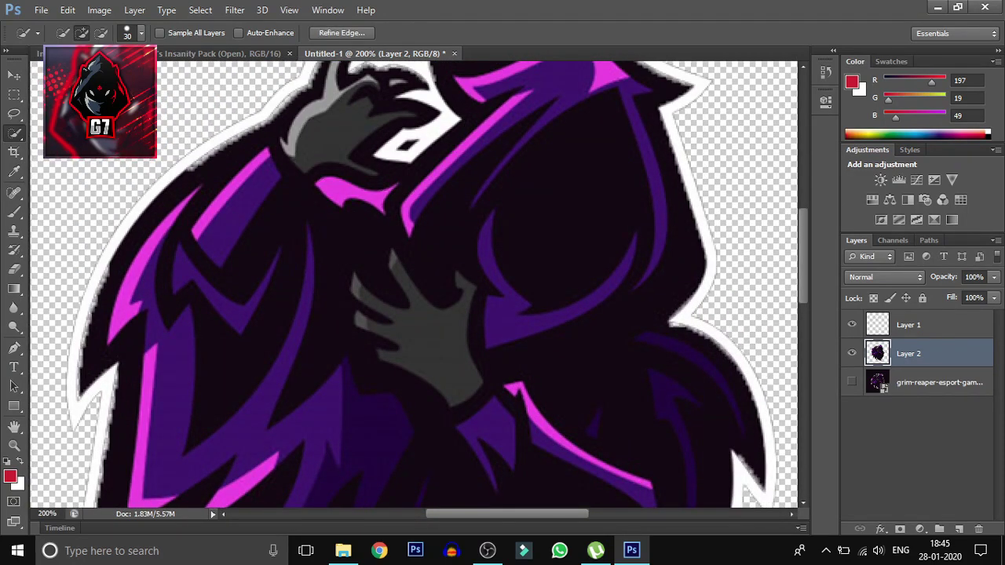
pyautogui.rightClick(14, 132)
pyautogui.click(40, 149)
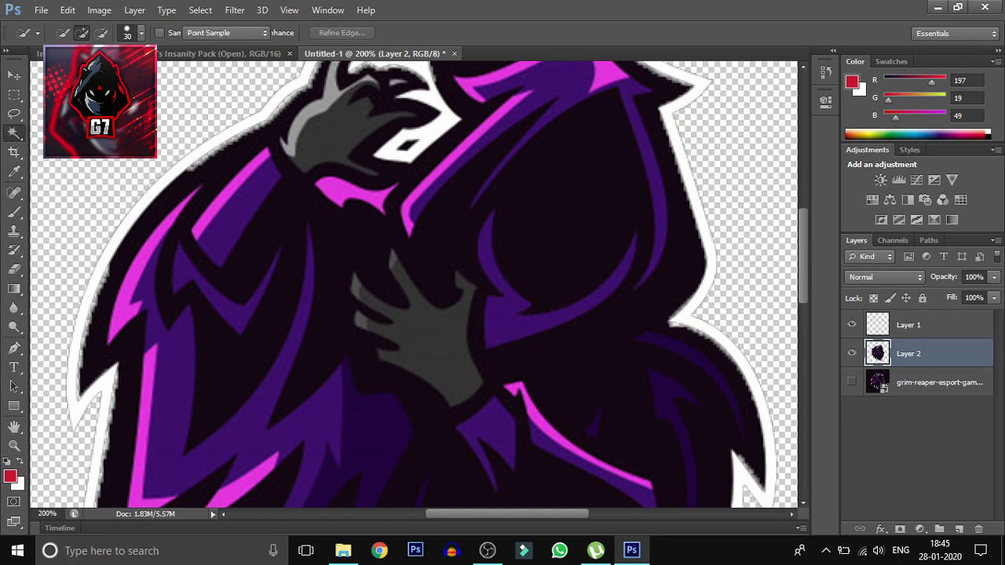
pyautogui.click(405, 145)
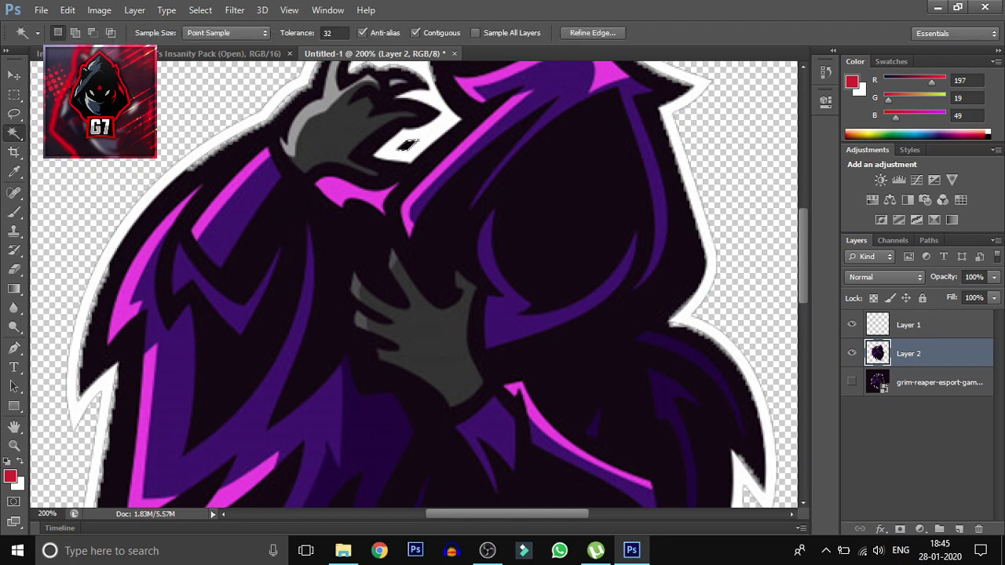
# Cover the small white spot near the face in black.
pyautogui.press('v')
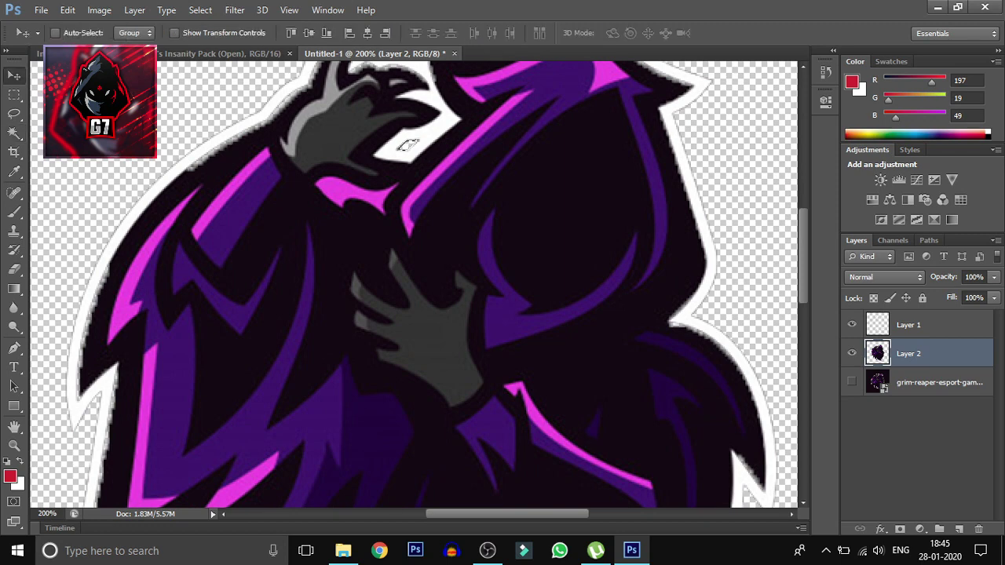
pyautogui.hscroll(5, 408, 145)
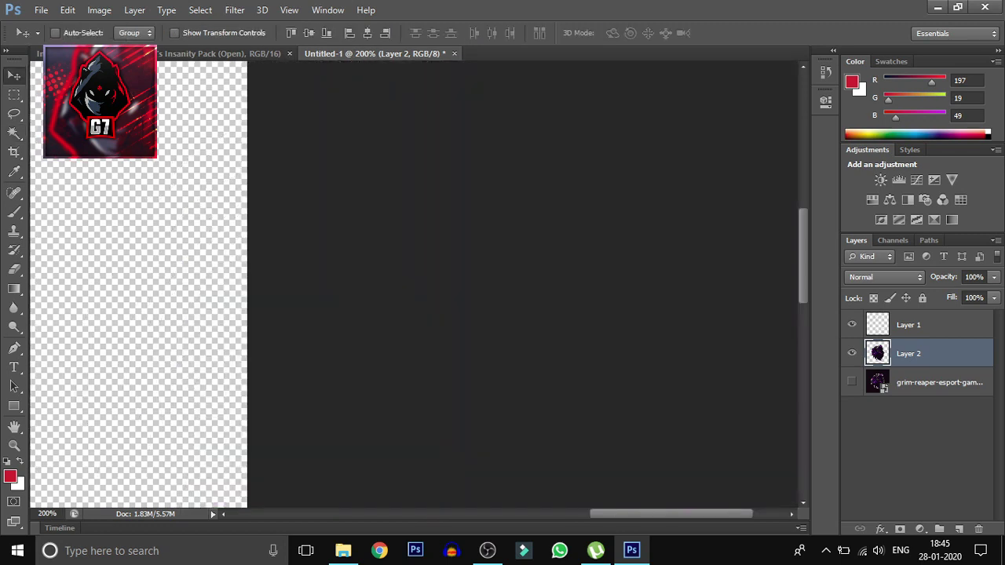
pyautogui.hscroll(-5, 408, 145)
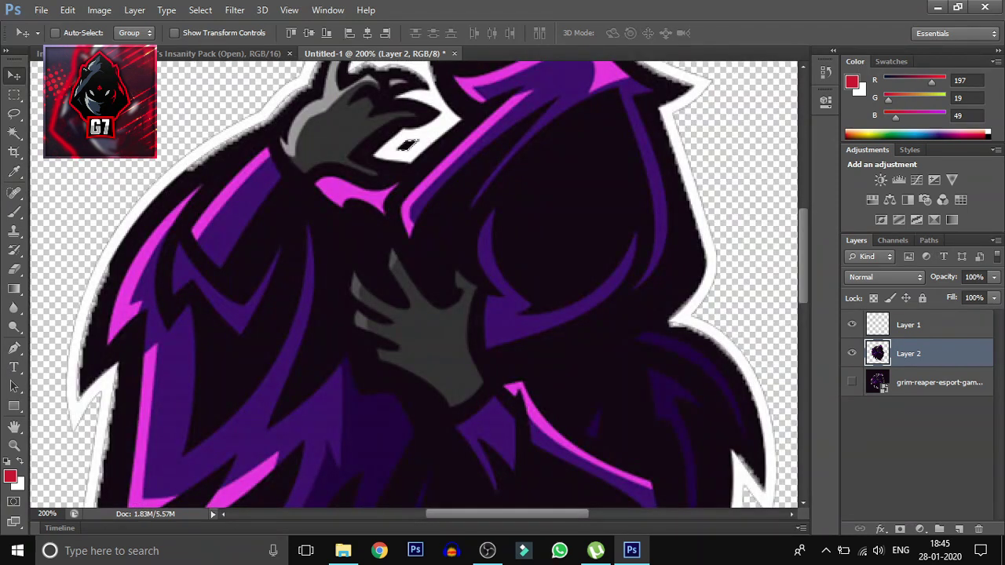
pyautogui.hscroll(1, 408, 145)
pyautogui.hscroll(-1, 369, 144)
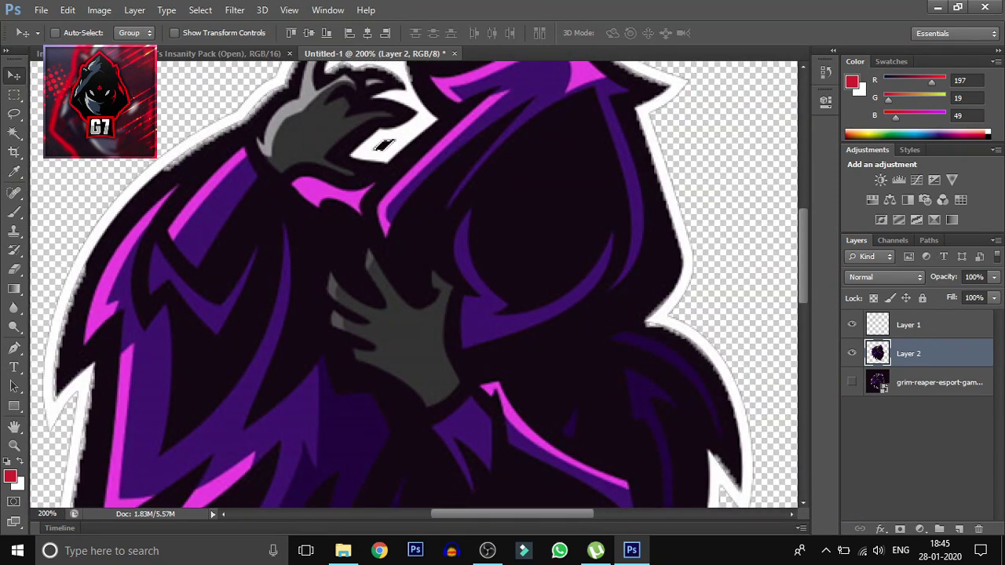
pyautogui.moveTo(387, 145); pyautogui.dragTo(378, 147)
# Zoom back out, deselect, and merge Layer 2 and Layer 1 into a single layer.
pyautogui.hotkey('ctrl', '-')
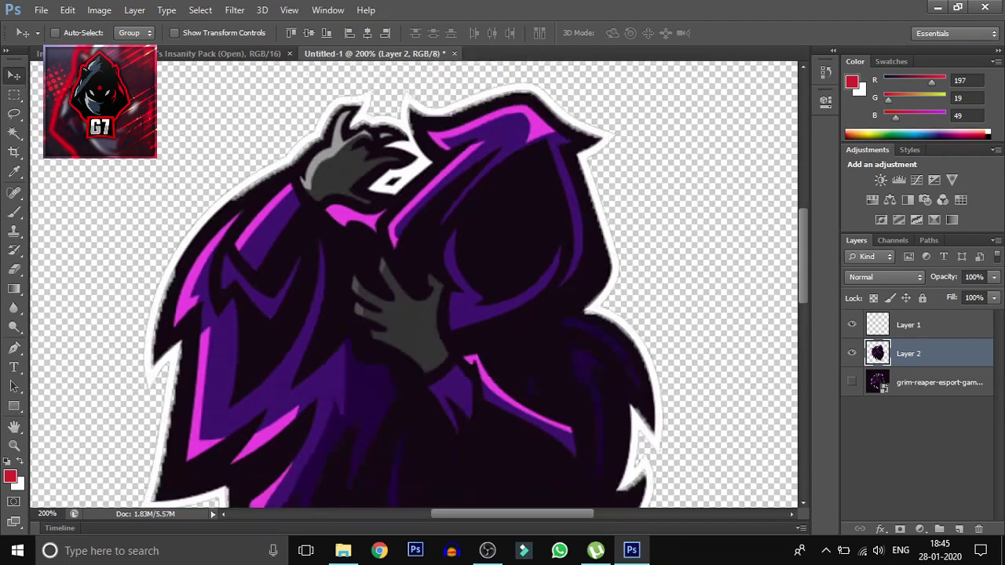
pyautogui.hotkey('ctrl', '-')
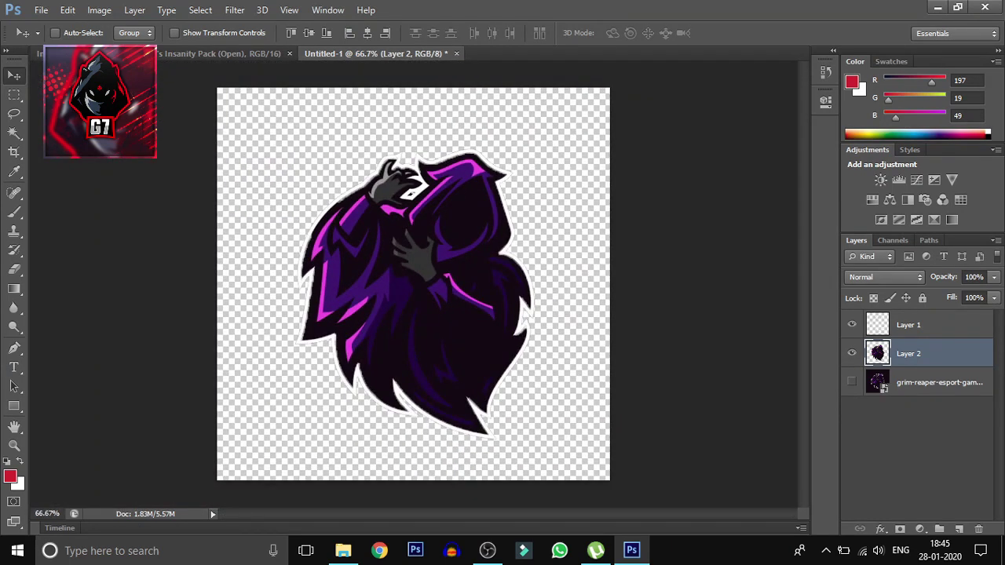
pyautogui.hotkey('ctrl', 'd')
pyautogui.keyDown('shift'); pyautogui.click(908, 324); pyautogui.keyUp('shift')
pyautogui.rightClick(928, 345)
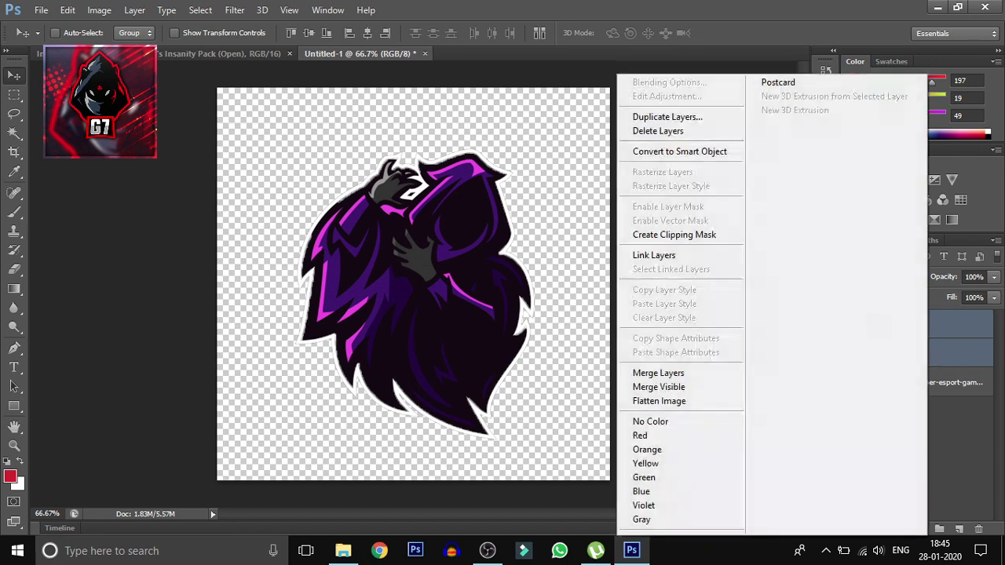
pyautogui.click(658, 373)
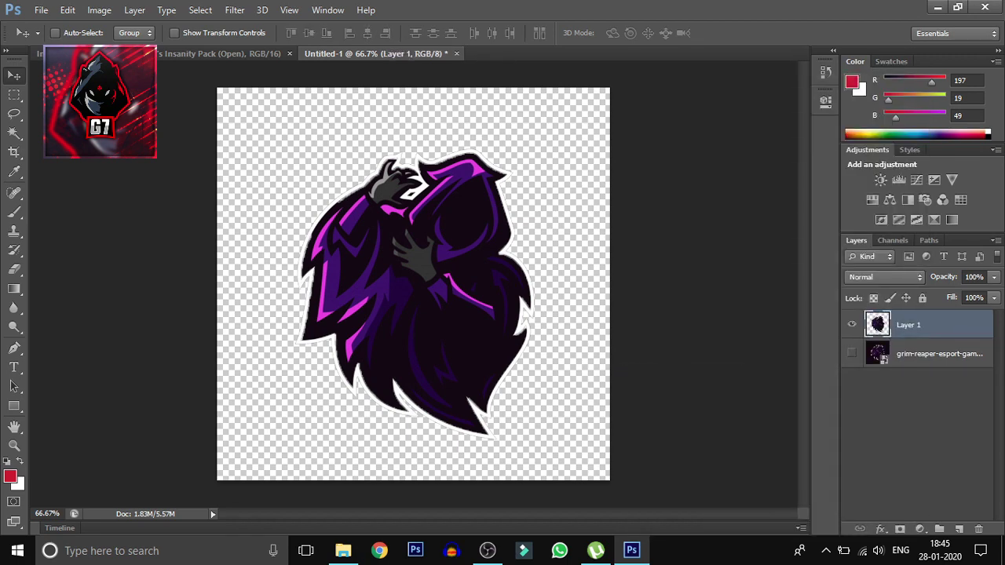
# Show the original mascot layer again and make it the active layer.
pyautogui.click(940, 354)
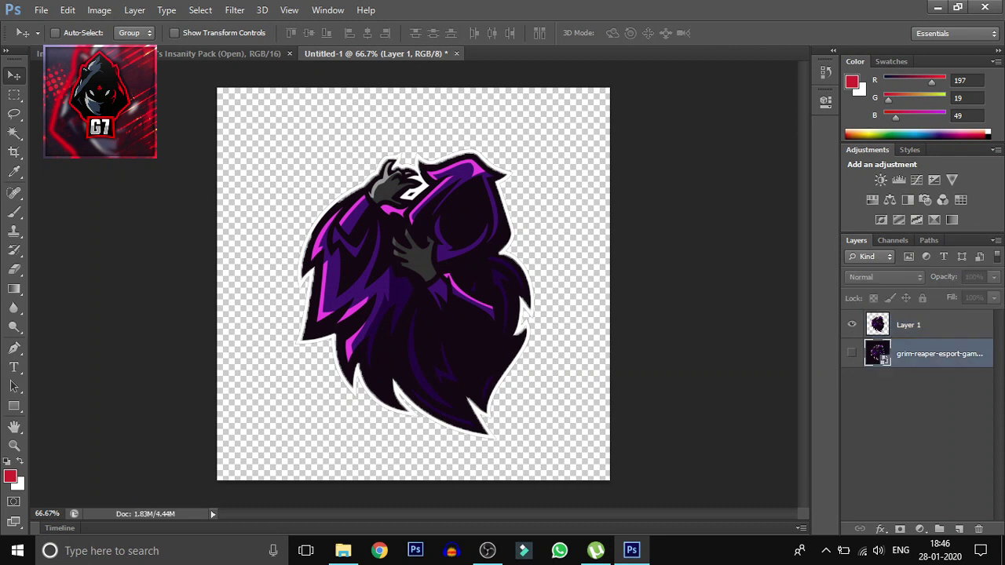
pyautogui.click(851, 352)
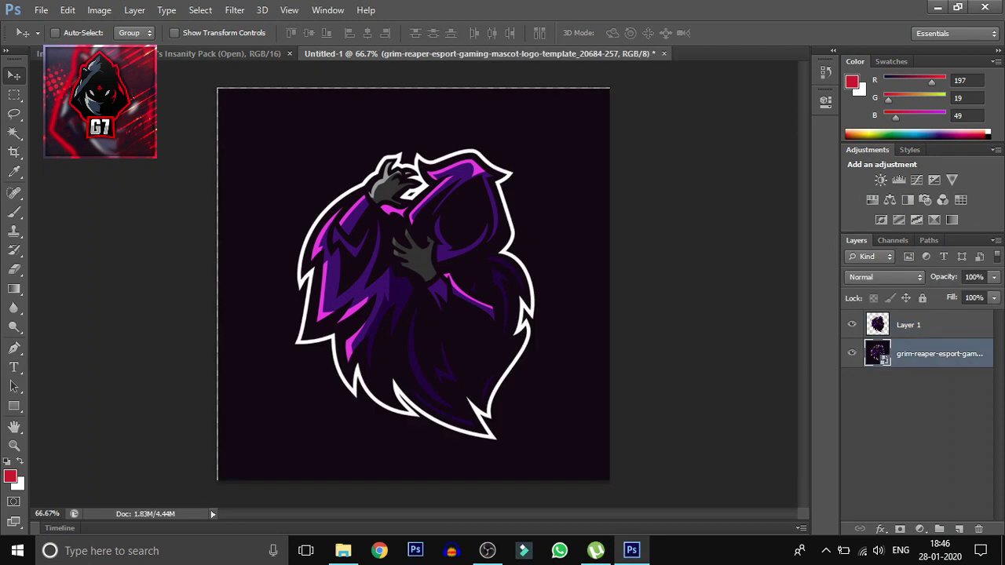
pyautogui.hotkey('alt', ']')
pyautogui.hotkey('alt', '[')
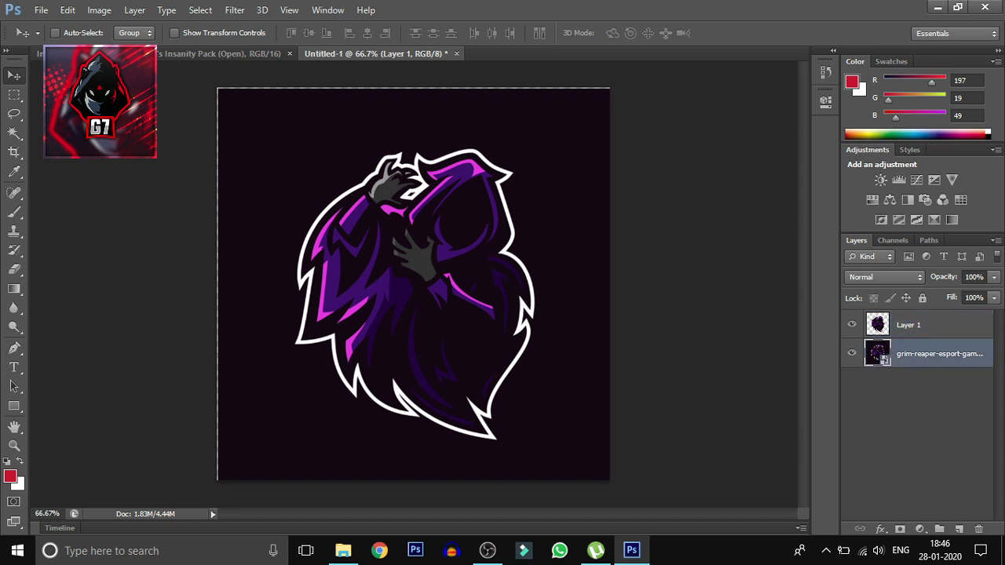
# Scale the mascot artwork to 113.41%, recentre it on the canvas, and hide Layer 1.
pyautogui.hotkey('ctrl', 't')
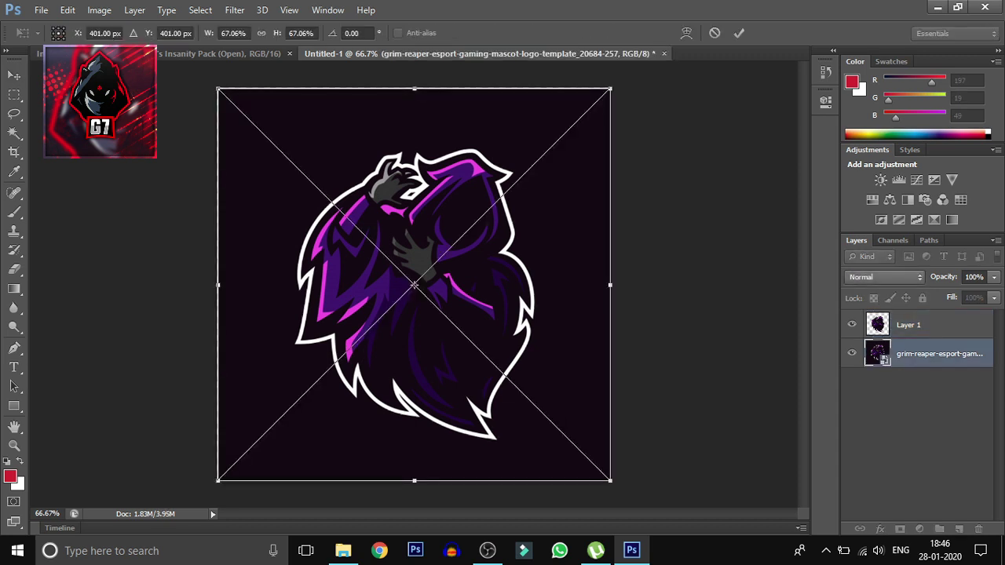
pyautogui.moveTo(611, 481); pyautogui.dragTo(816, 512)
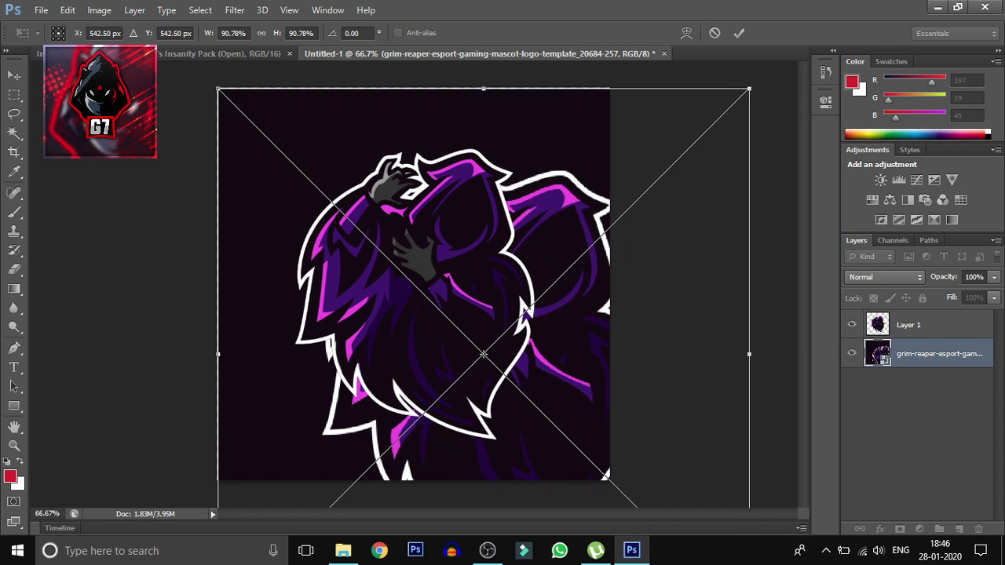
pyautogui.moveTo(598, 357)
pyautogui.mouseDown()
pyautogui.moveTo(533, 275)
pyautogui.moveTo(514, 119)
pyautogui.mouseUp()
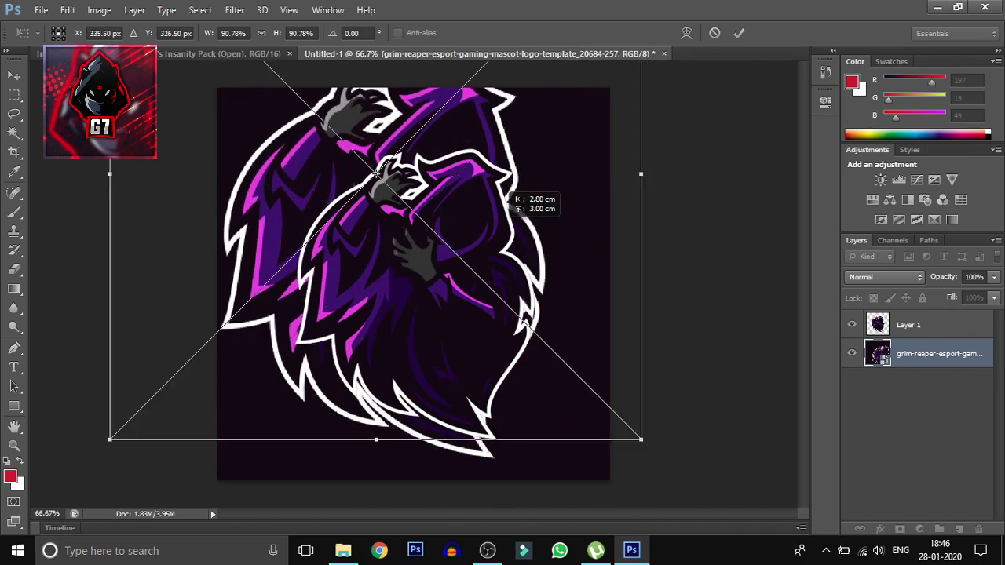
pyautogui.moveTo(645, 373); pyautogui.dragTo(777, 507)
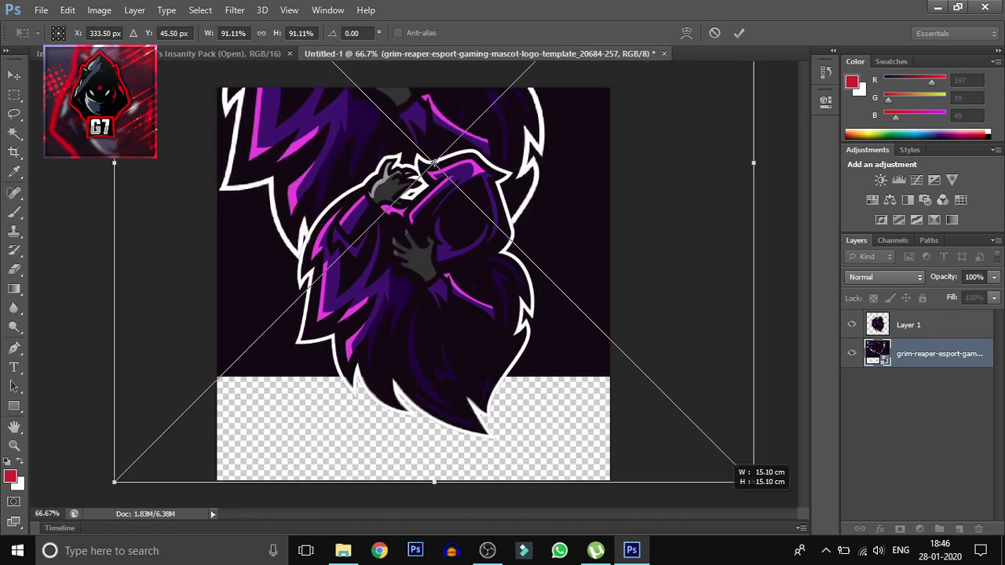
pyautogui.moveTo(607, 165)
pyautogui.mouseDown()
pyautogui.moveTo(585, 309)
pyautogui.moveTo(574, 281)
pyautogui.mouseUp()
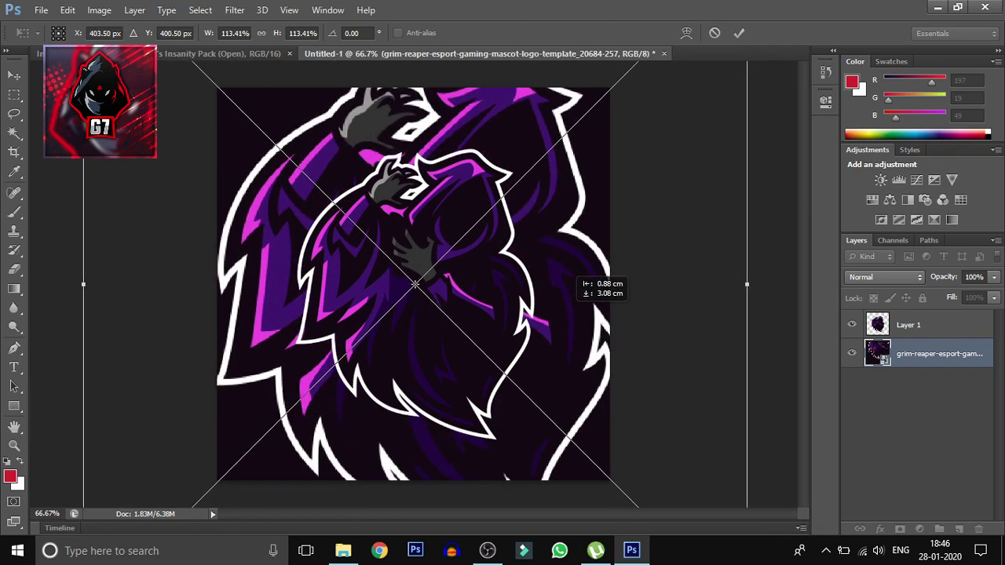
pyautogui.click(739, 32)
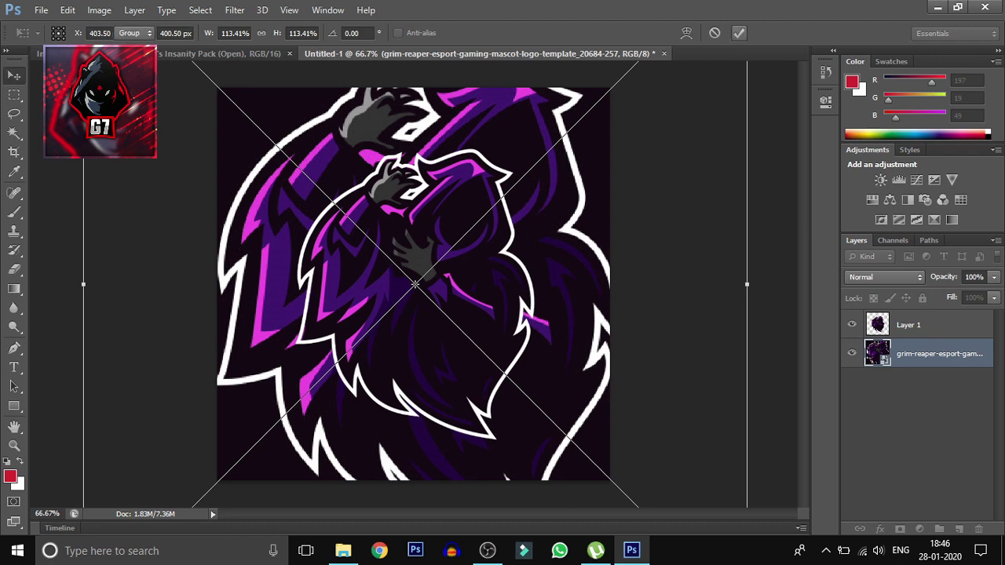
pyautogui.click(851, 324)
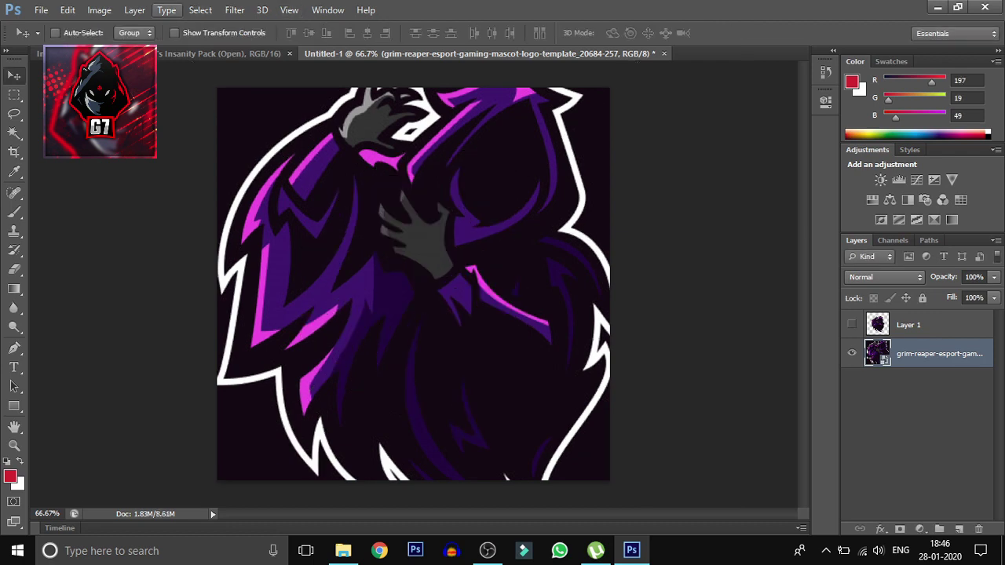
# Apply a 10-pixel Gaussian Blur to the enlarged mascot artwork.
pyautogui.click(134, 10)
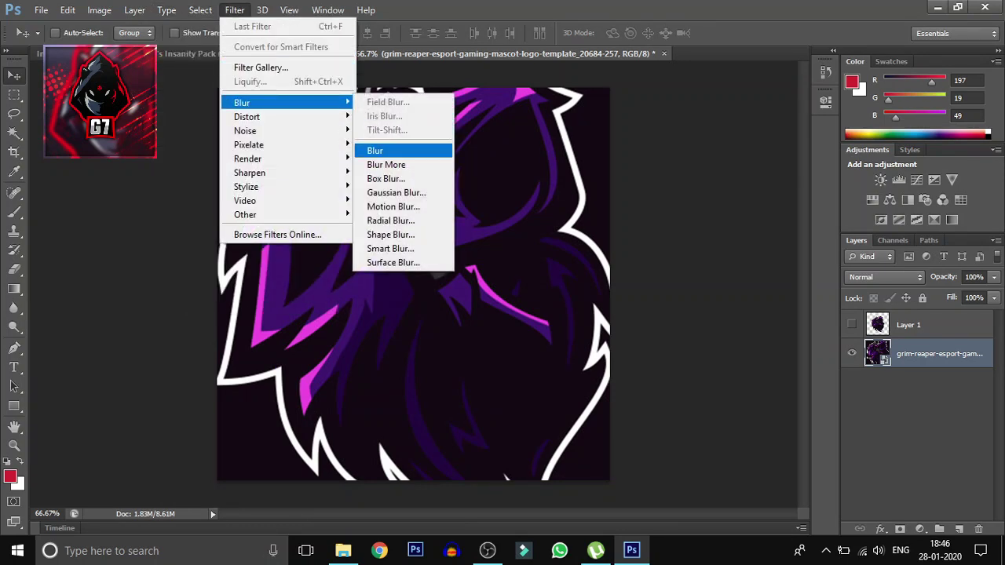
pyautogui.click(396, 192)
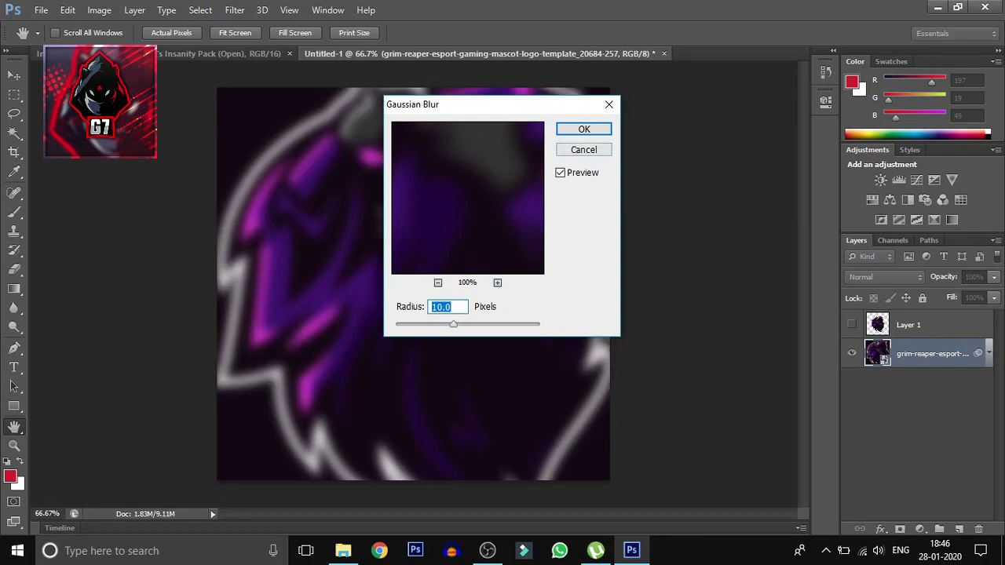
pyautogui.click(584, 129)
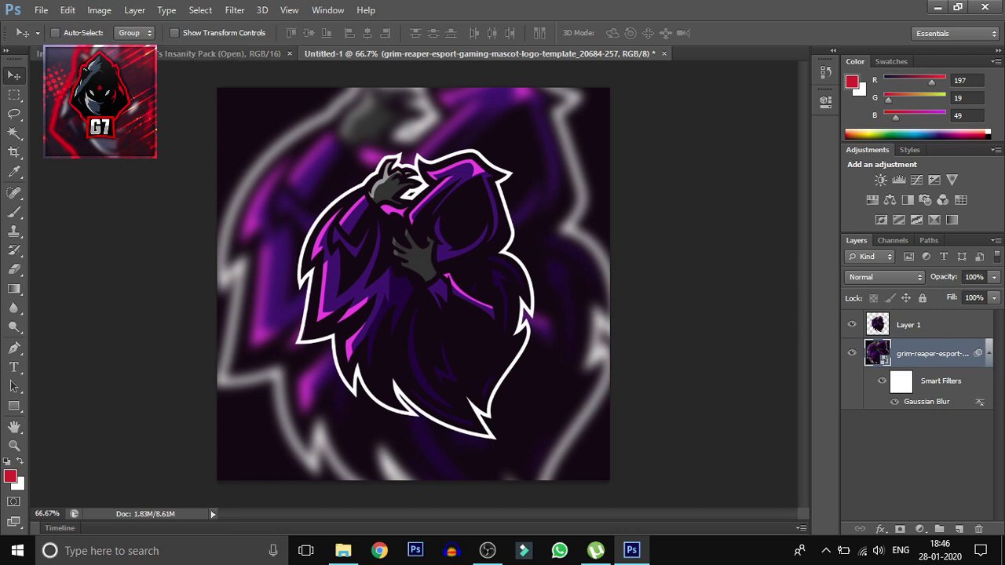
# From the Insanity Pack document, bring up the Open dialog and go up two folder levels.
pyautogui.click(220, 54)
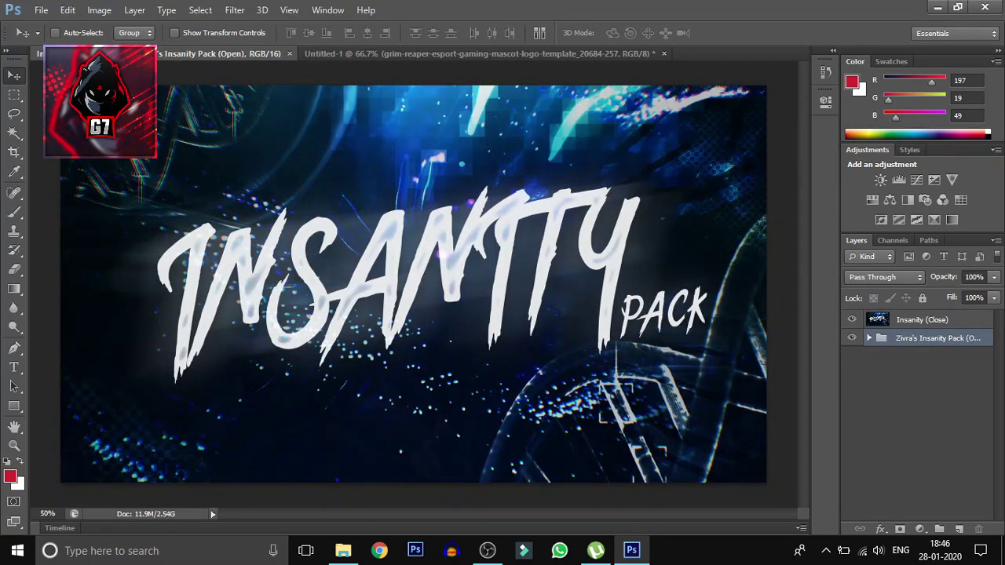
pyautogui.click(40, 9)
pyautogui.hotkey('ctrl', 'o')
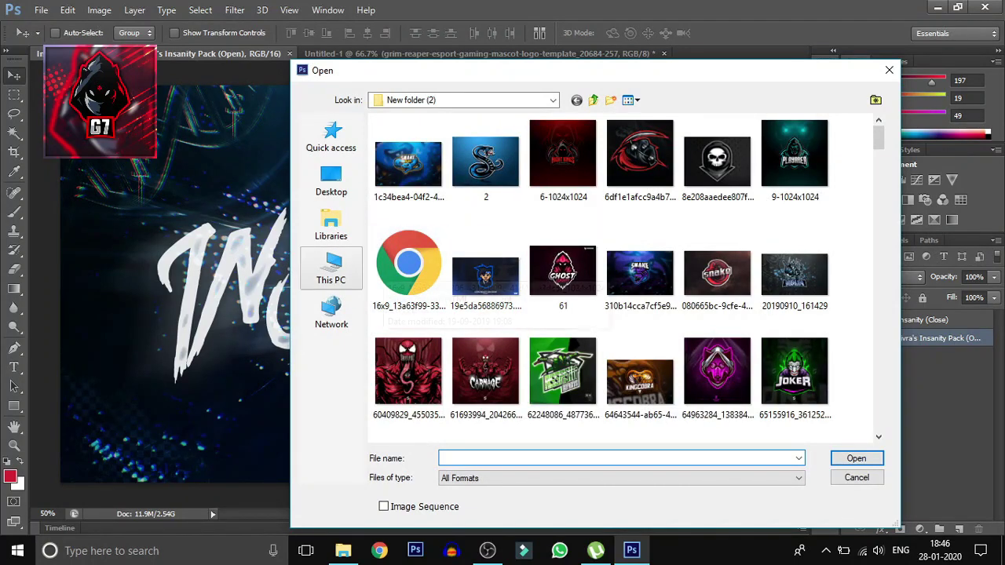
pyautogui.click(485, 275)
pyautogui.press('BackSpace')
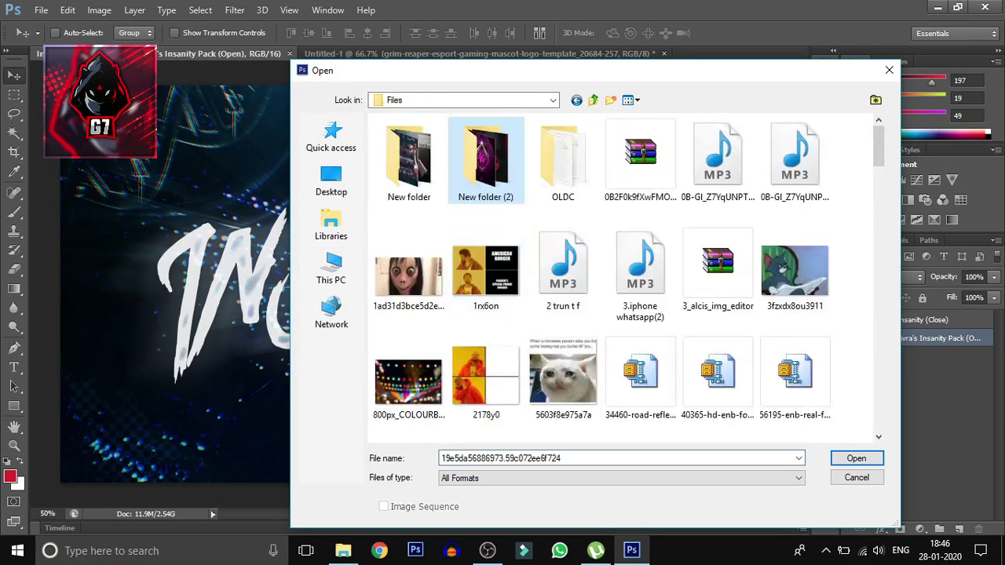
pyautogui.press('BackSpace')
pyautogui.press('BackSpace')
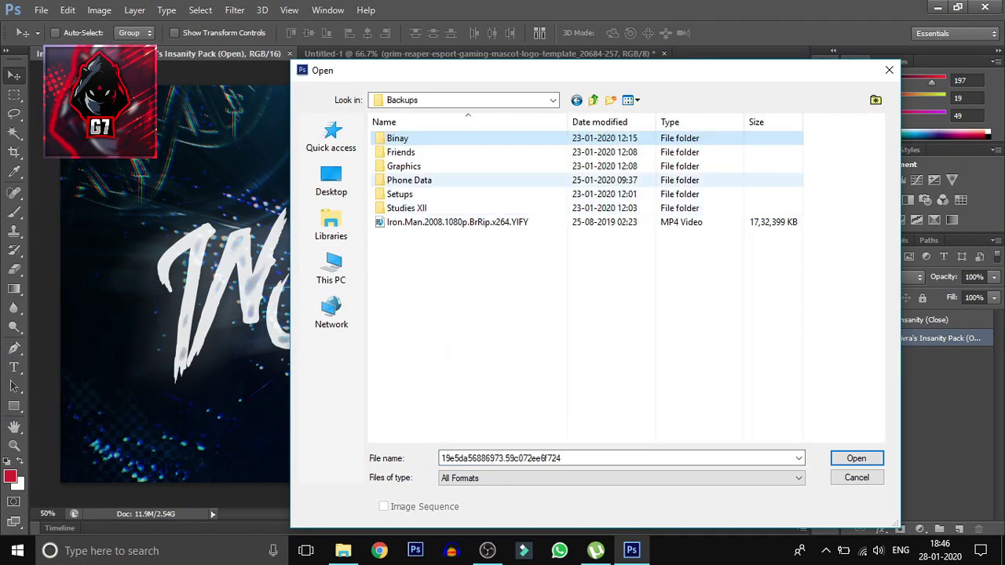
# Open Red Avatar (Luar Arts).psd from Graphics > Logo and dismiss the missing-fonts warning.
pyautogui.click(403, 166)
pyautogui.doubleClick(403, 166)
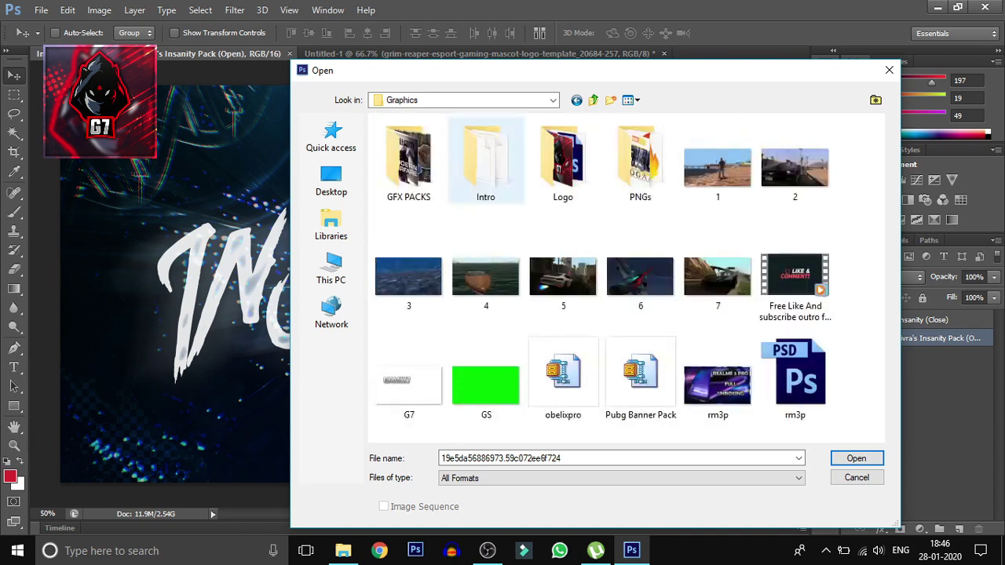
pyautogui.doubleClick(560, 157)
pyautogui.scroll(-5, 620, 282)
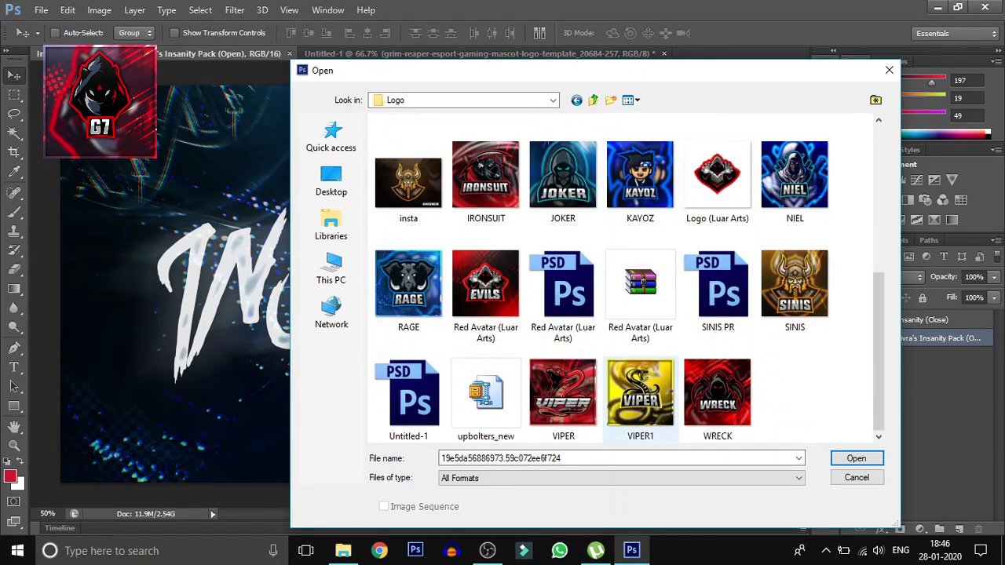
pyautogui.click(563, 291)
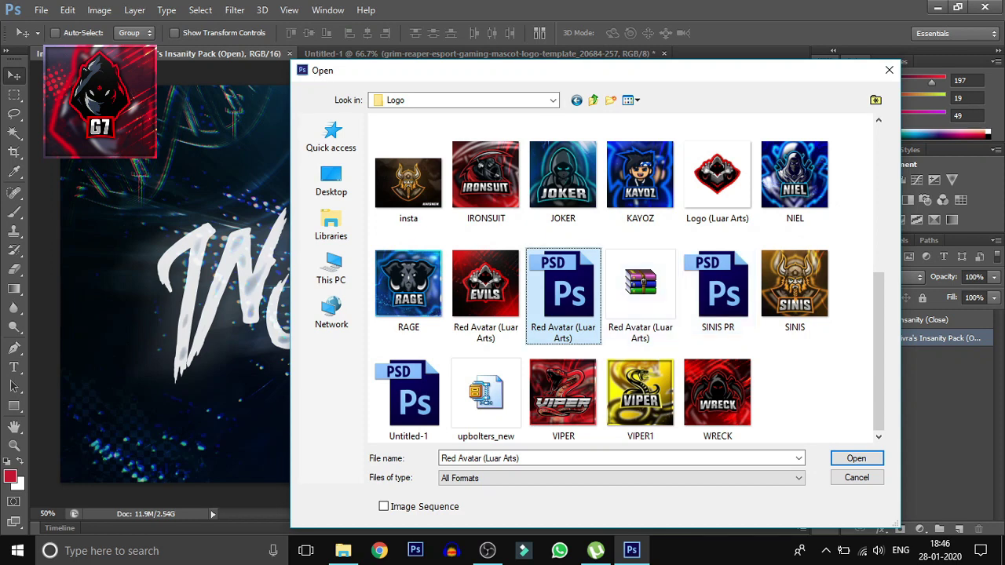
pyautogui.doubleClick(569, 271)
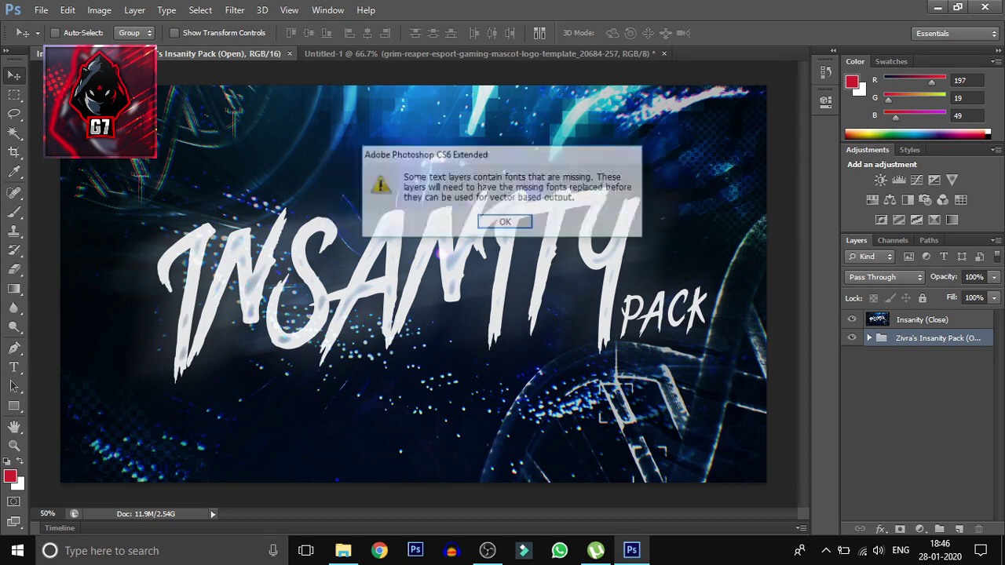
pyautogui.press('Return')
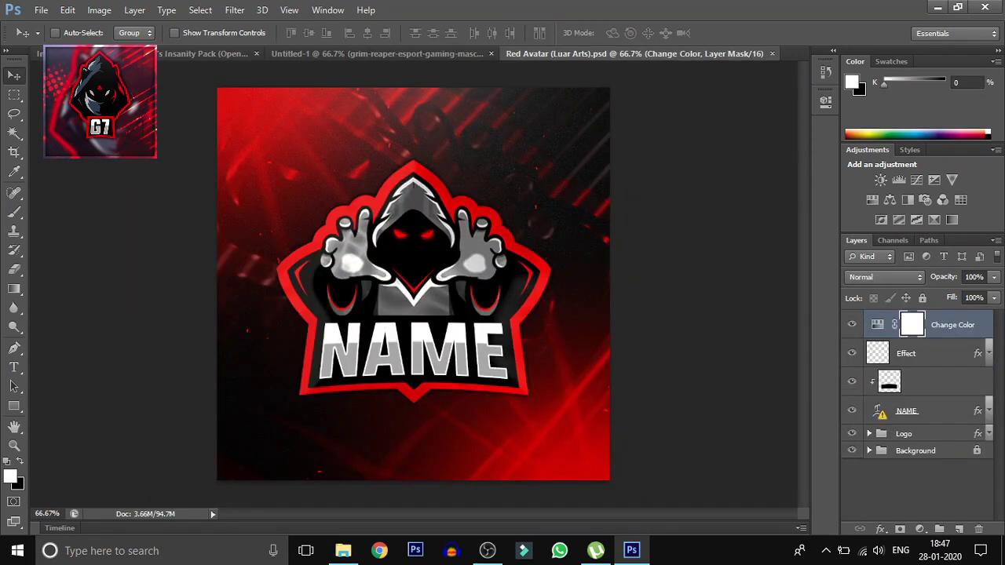
# Hide the Change Color layer and the Logo group, then expand the Logo group.
pyautogui.click(852, 325)
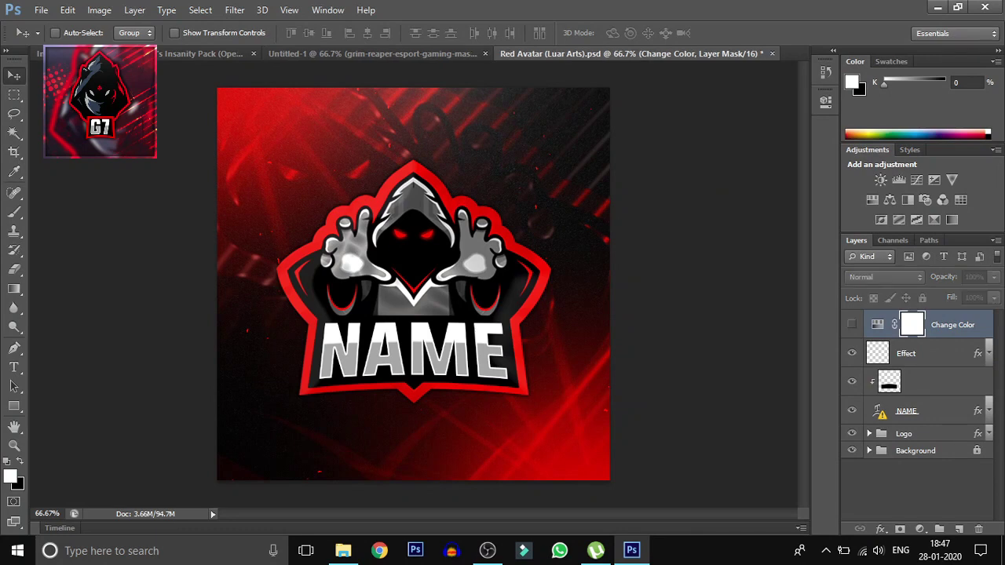
pyautogui.click(852, 433)
pyautogui.click(852, 451)
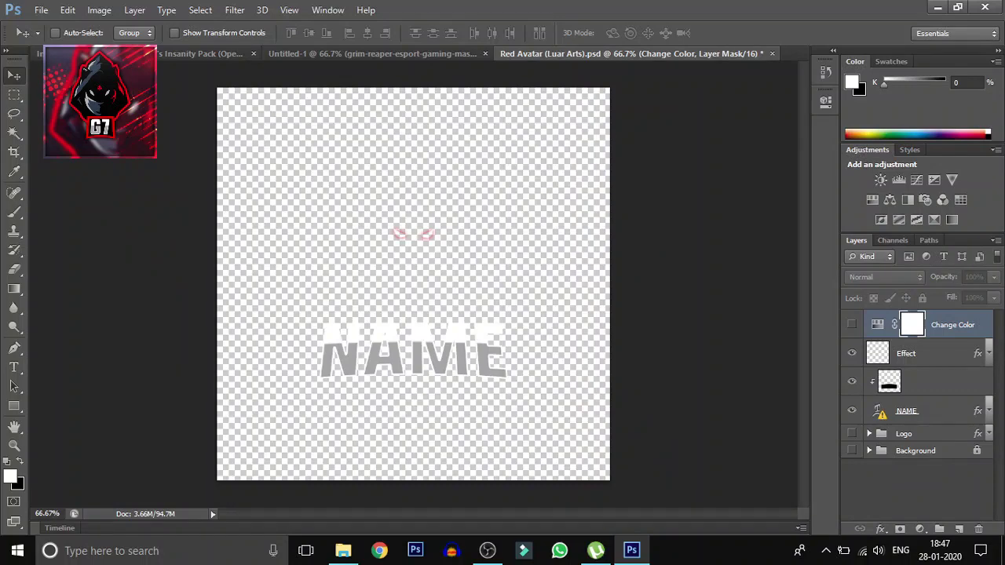
pyautogui.click(869, 451)
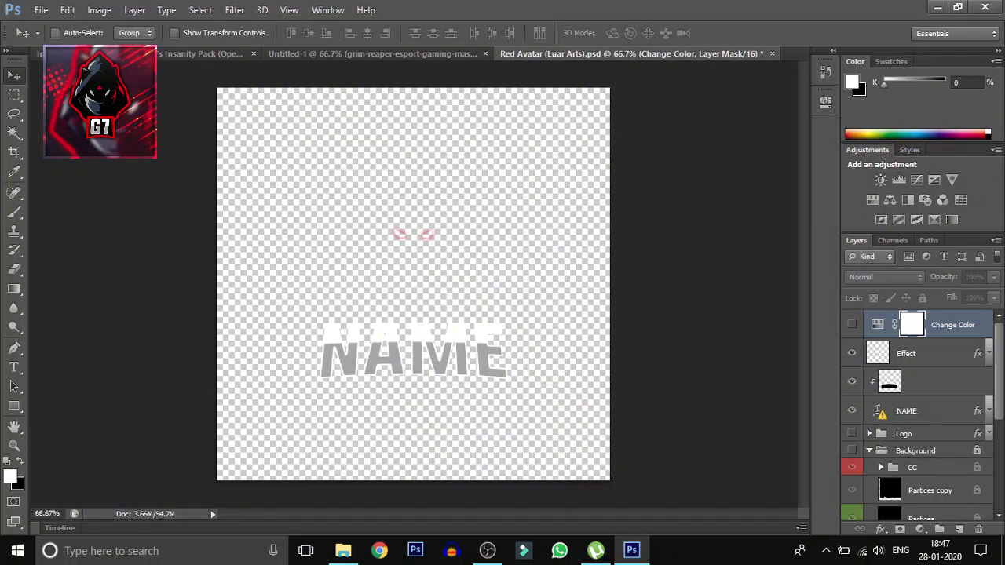
pyautogui.click(851, 451)
pyautogui.click(869, 451)
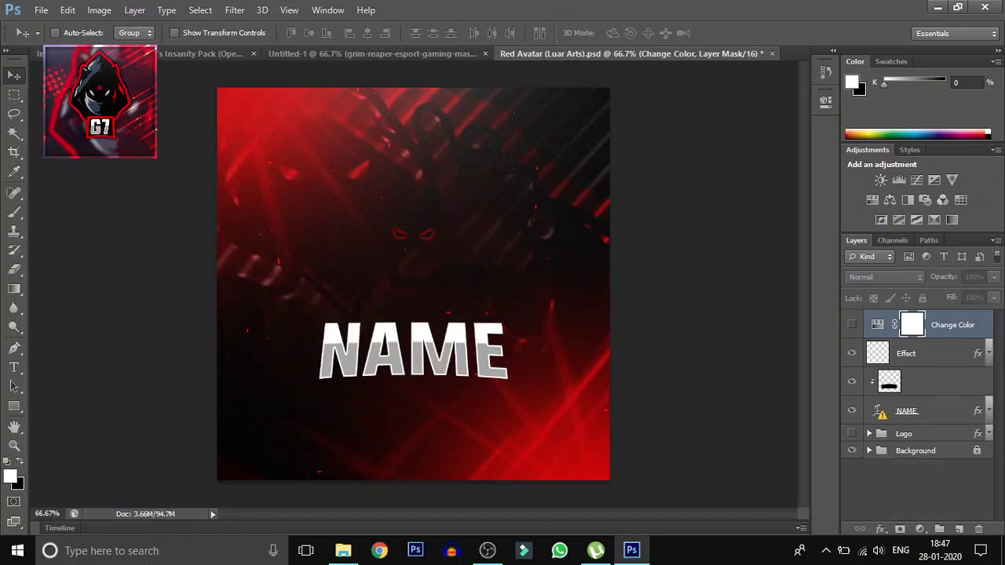
pyautogui.click(868, 433)
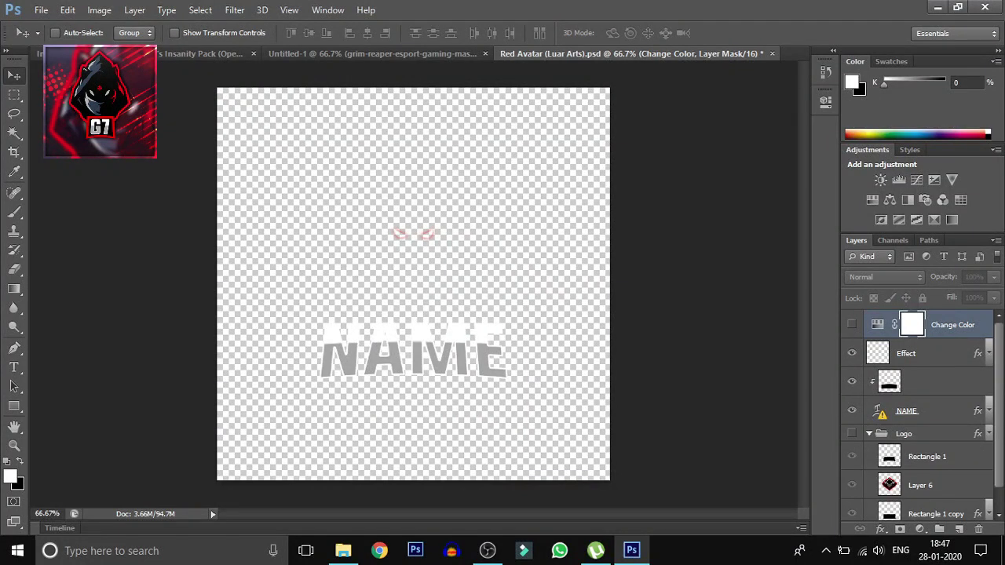
# Show the Background group again and toggle the Particles copy and Particles layers to compare.
pyautogui.scroll(-1, 918, 416)
pyautogui.click(869, 512)
pyautogui.scroll(-2, 919, 417)
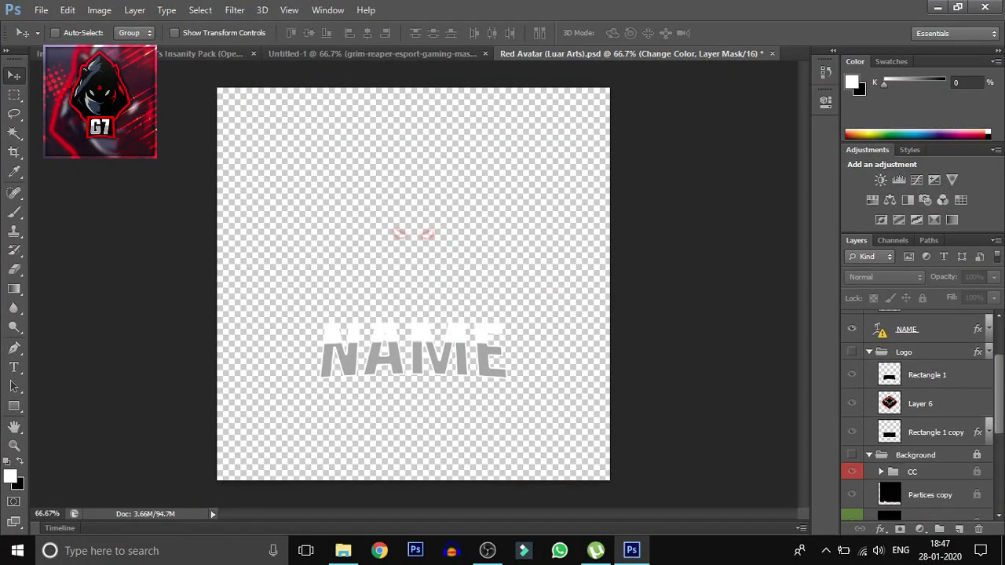
pyautogui.click(852, 455)
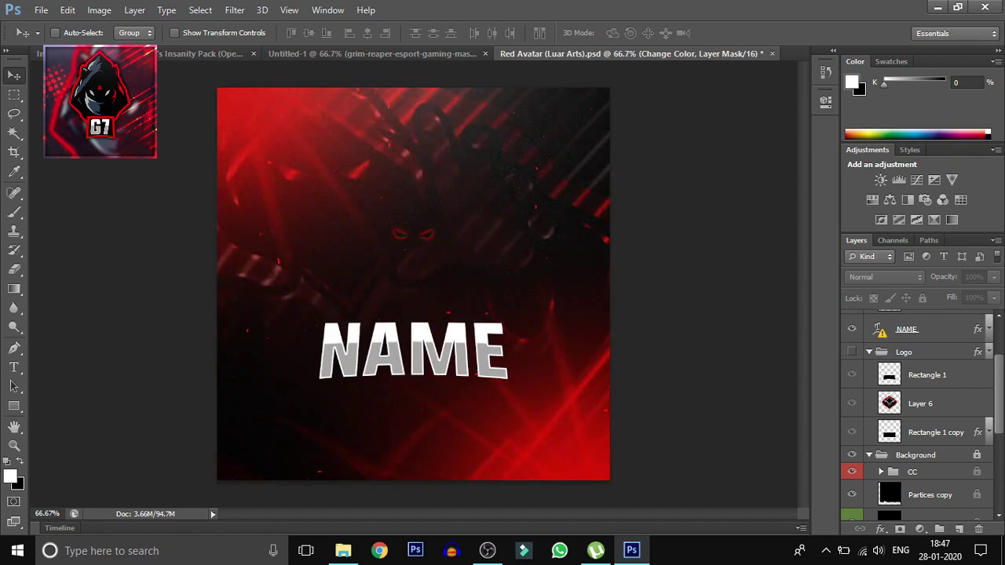
pyautogui.scroll(-2, 919, 409)
pyautogui.click(852, 438)
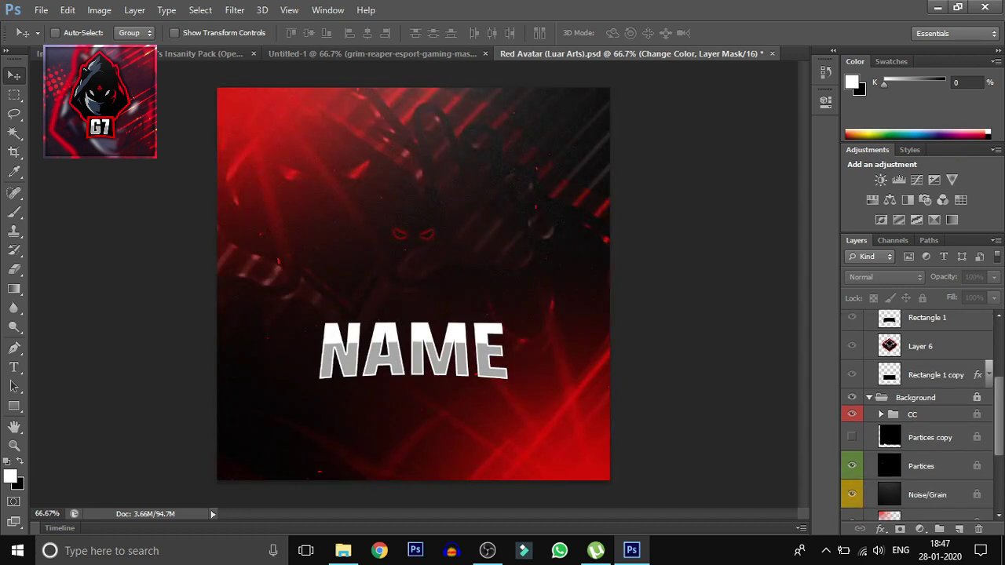
pyautogui.click(851, 438)
pyautogui.click(851, 466)
pyautogui.click(852, 465)
# Toggle the Noise/Grain, Layer 7, Flares copy and Flares layers off and on to compare.
pyautogui.scroll(-1, 851, 466)
pyautogui.click(851, 465)
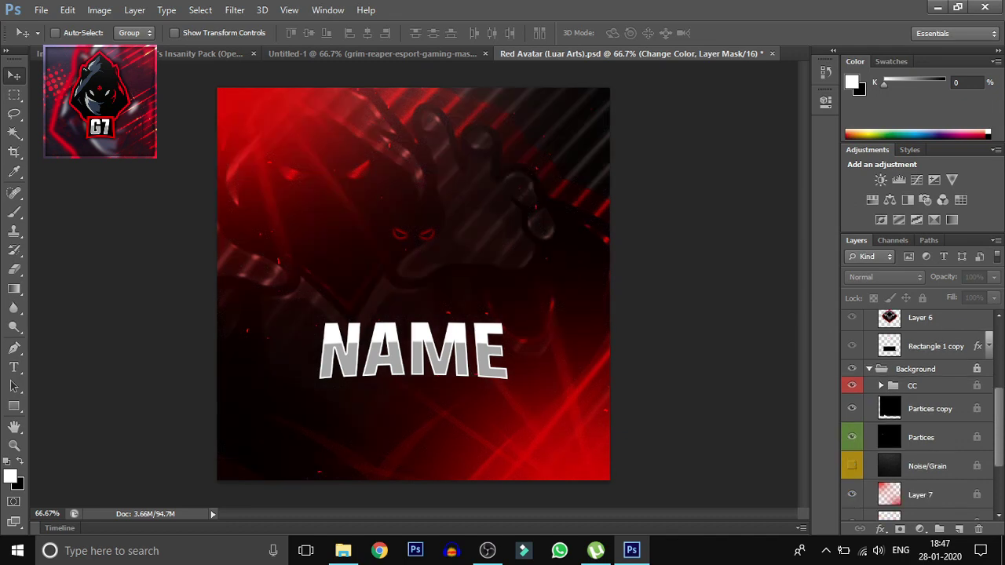
pyautogui.click(851, 466)
pyautogui.scroll(-1, 851, 466)
pyautogui.click(852, 465)
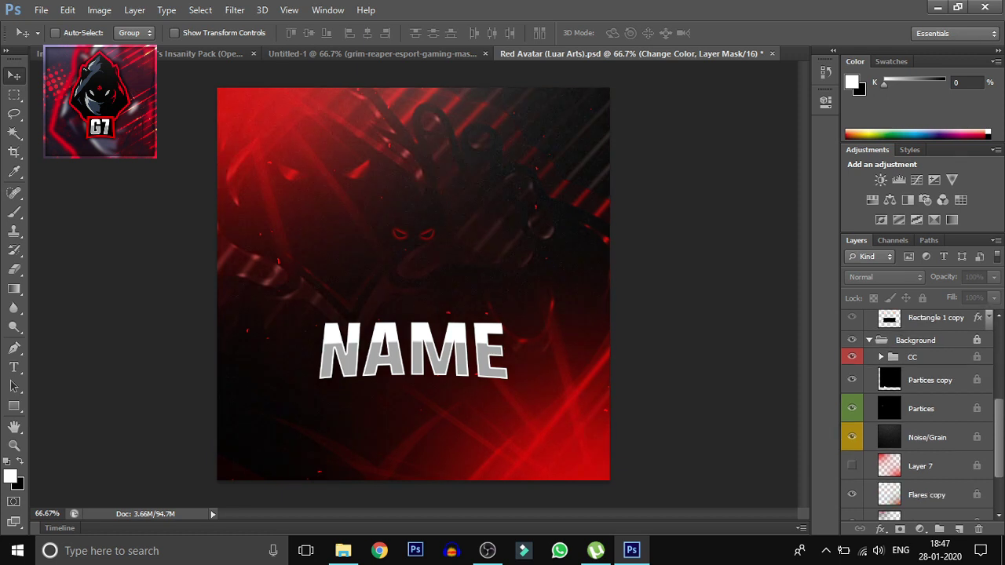
pyautogui.click(851, 466)
pyautogui.scroll(-1, 852, 465)
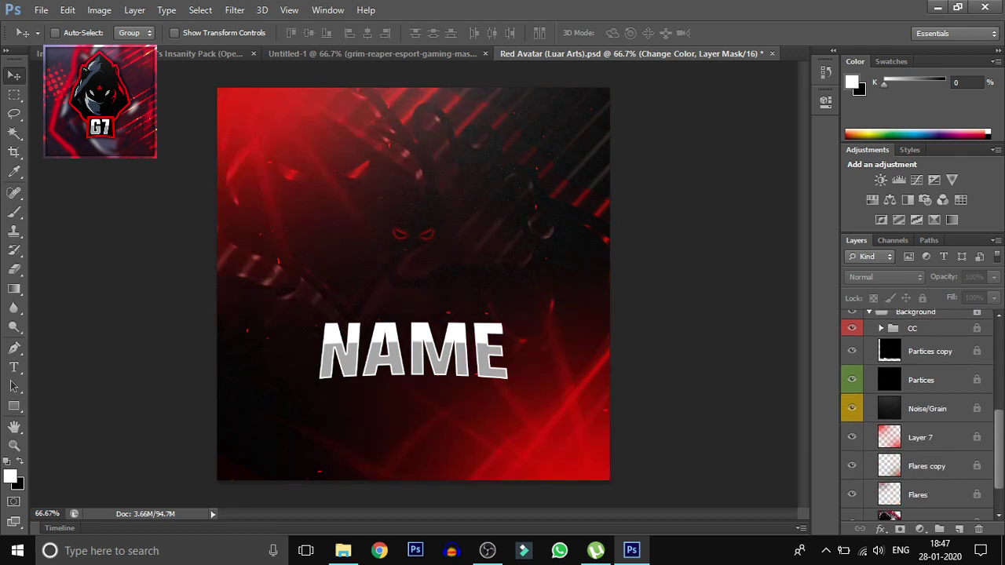
pyautogui.click(852, 466)
pyautogui.click(851, 466)
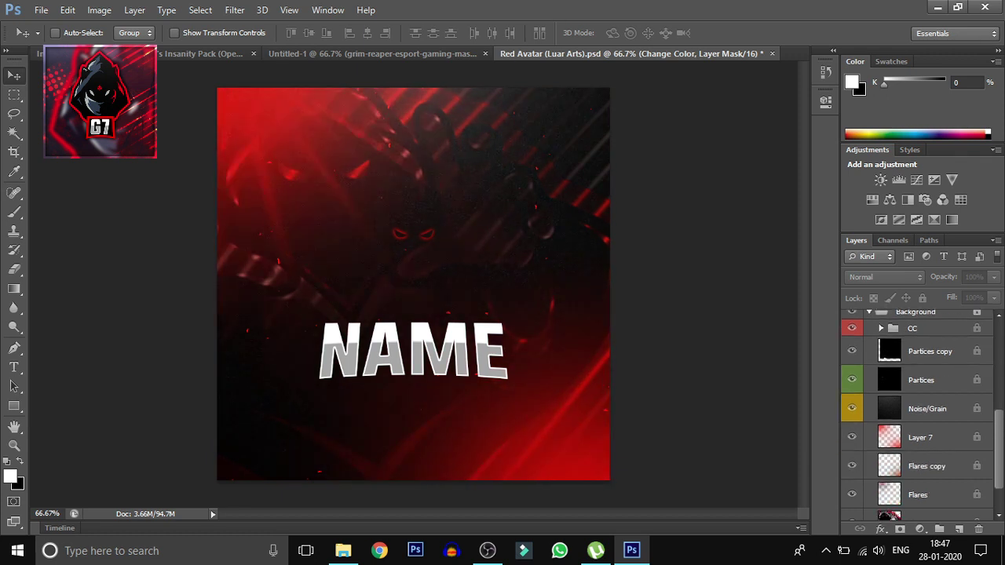
pyautogui.scroll(-1, 852, 466)
pyautogui.click(852, 466)
pyautogui.click(852, 465)
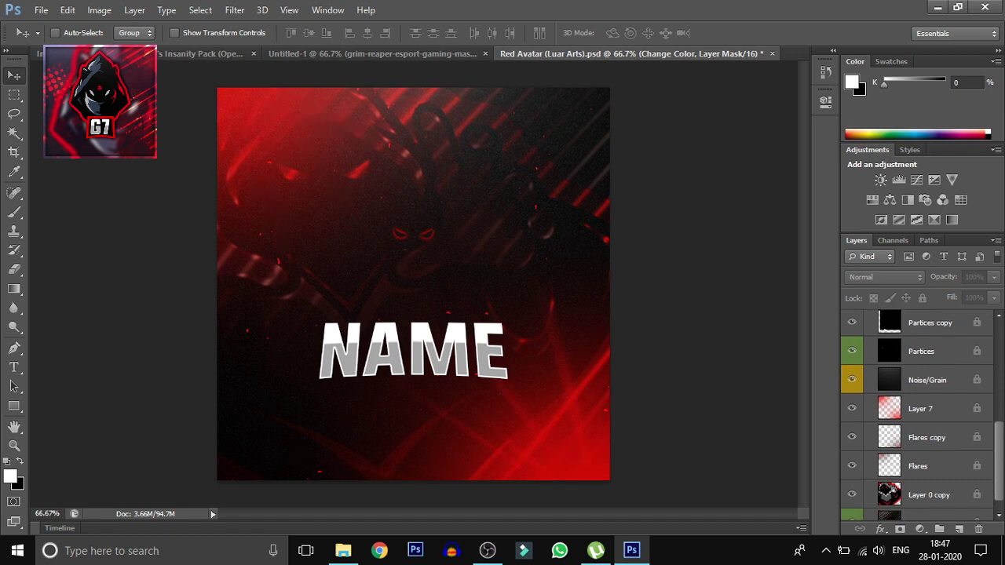
# Toggle Layer 0 copy's hooded figure off and on, then select the Background group.
pyautogui.click(852, 495)
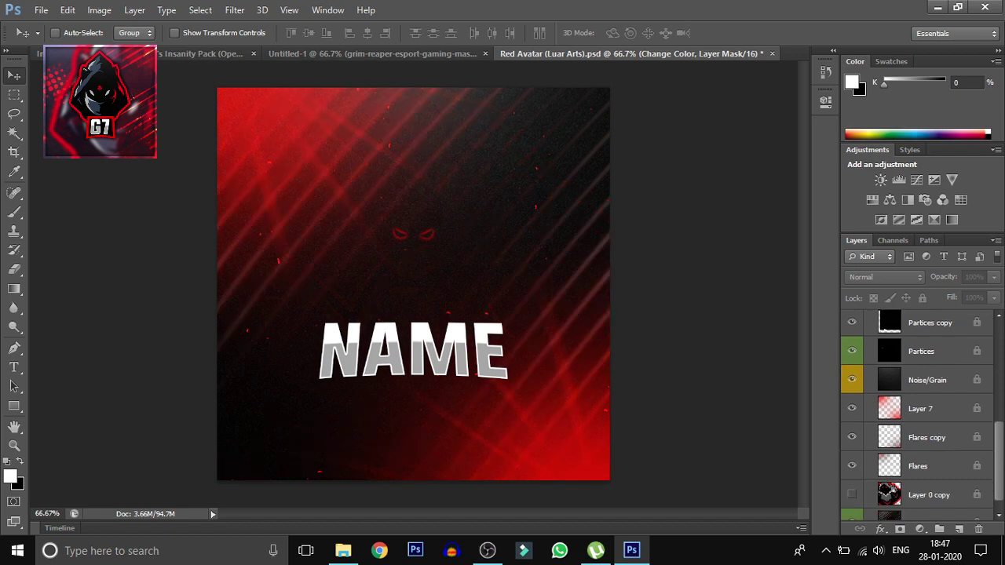
pyautogui.click(852, 495)
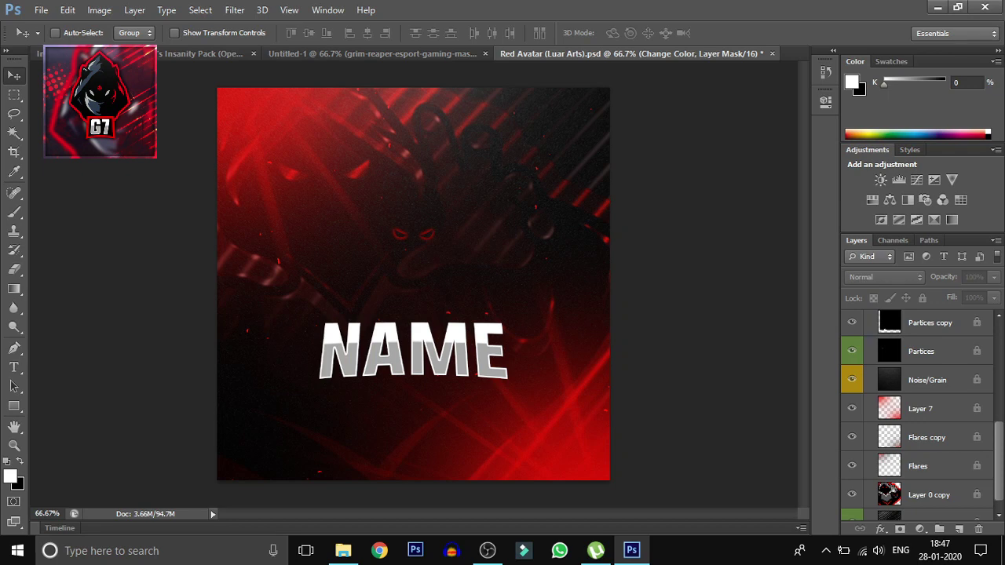
pyautogui.scroll(3, 918, 416)
pyautogui.click(915, 369)
# Duplicate the Background group into a new document, Untitled-2.
pyautogui.rightClick(915, 368)
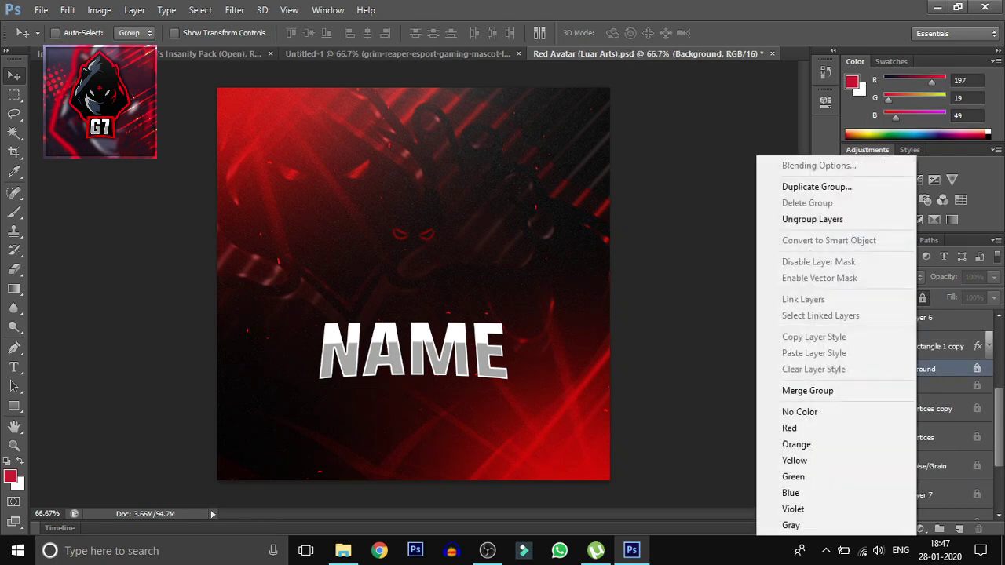
pyautogui.click(816, 187)
pyautogui.click(577, 220)
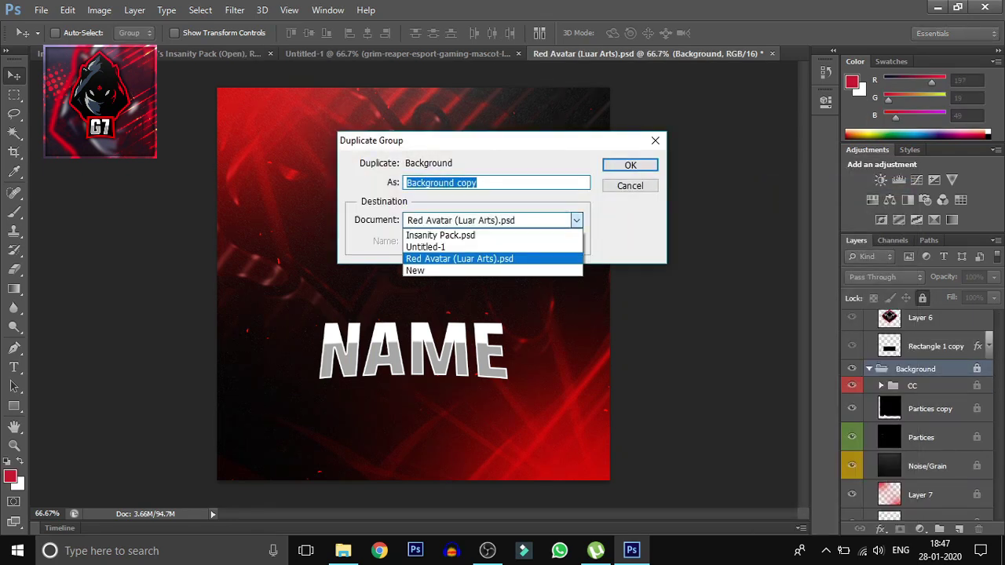
pyautogui.click(440, 269)
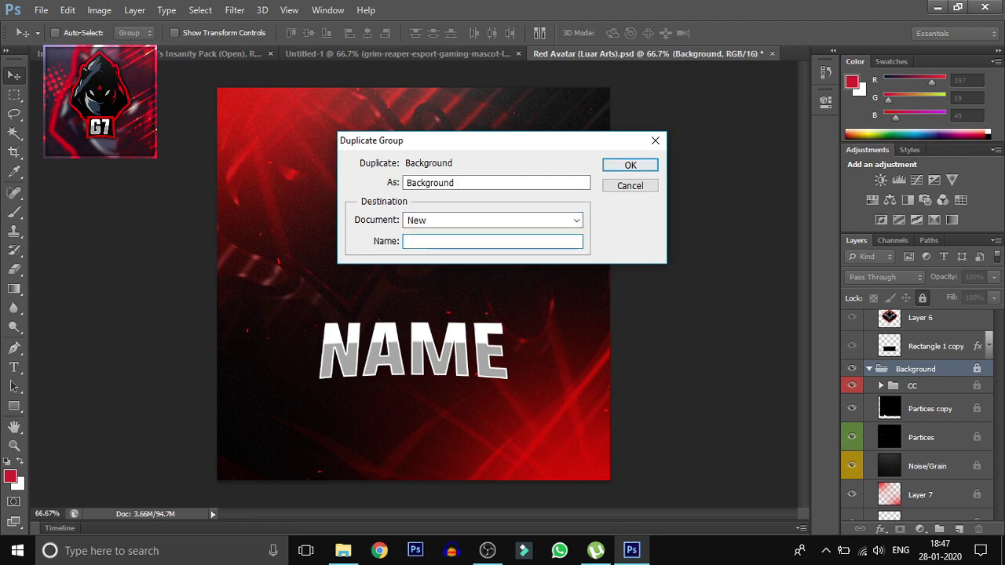
pyautogui.click(629, 165)
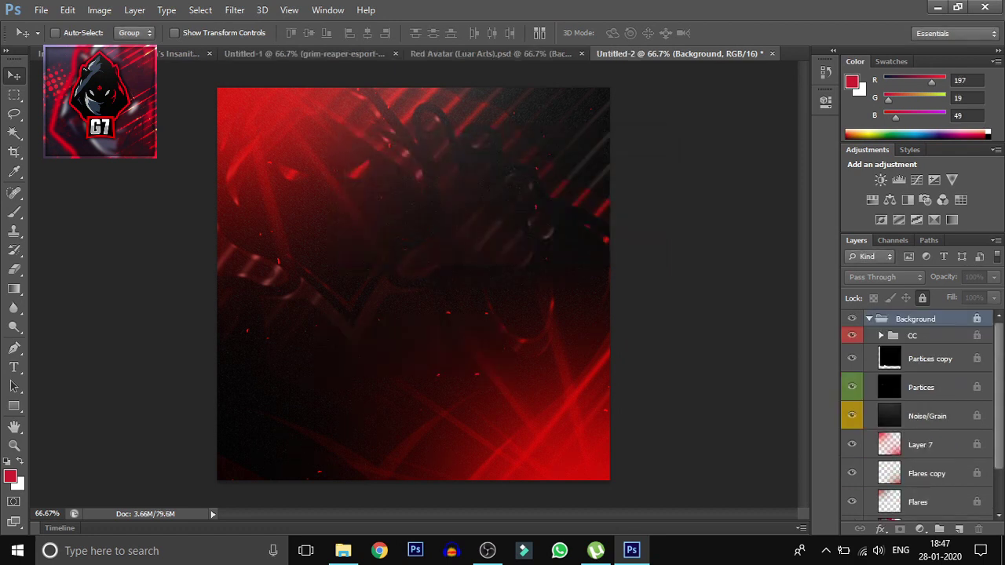
# Back in Red Avatar, make the Logo group visible again and select Rectangle 1.
pyautogui.click(483, 53)
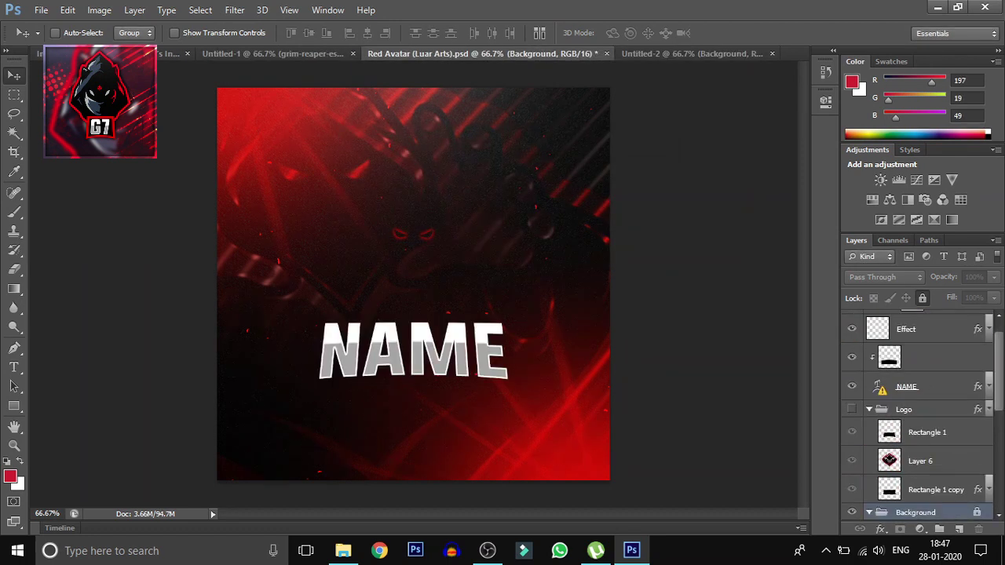
pyautogui.click(869, 409)
pyautogui.click(927, 386)
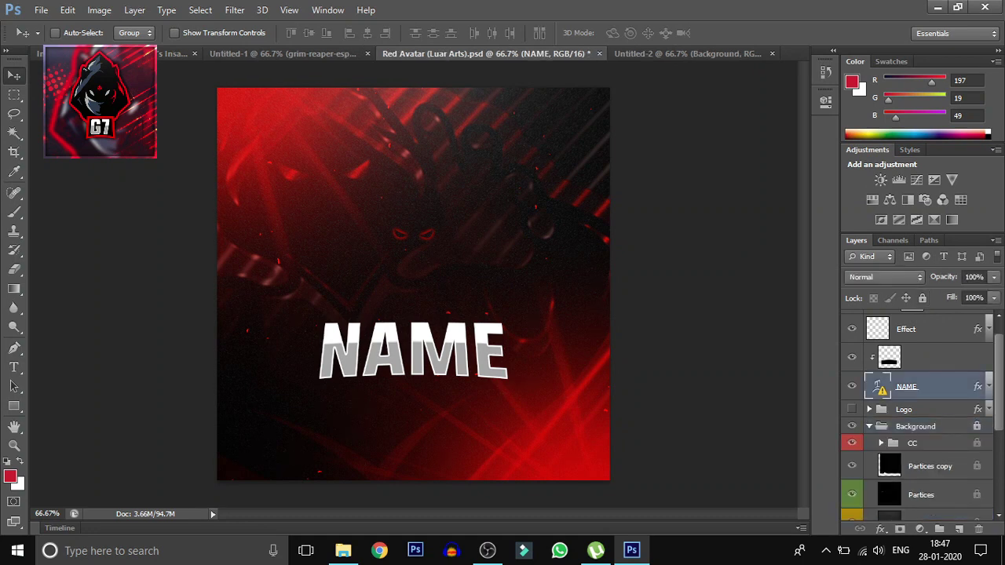
pyautogui.click(869, 409)
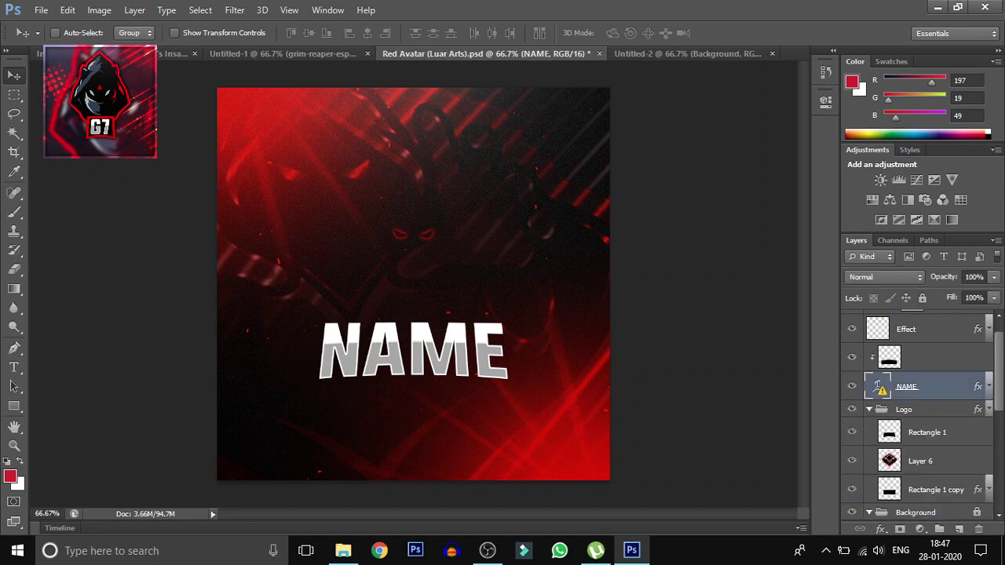
pyautogui.click(927, 432)
# Duplicate the selected NAME banner layers into the purple reaper document, Untitled-1.
pyautogui.keyDown('ctrl'); pyautogui.click(934, 489); pyautogui.keyUp('ctrl')
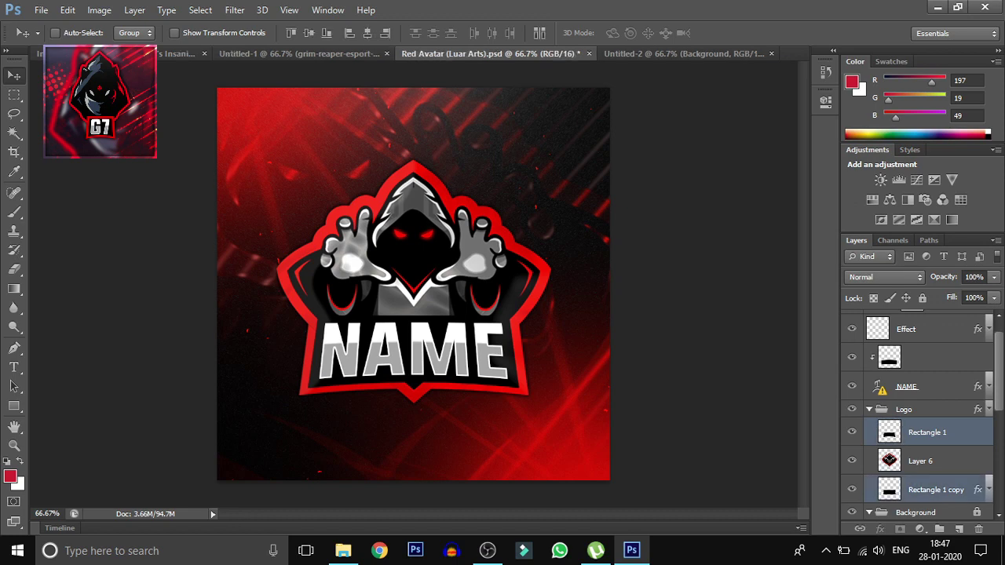
pyautogui.keyDown('ctrl'); pyautogui.click(934, 386); pyautogui.keyUp('ctrl')
pyautogui.keyDown('ctrl'); pyautogui.click(934, 357); pyautogui.keyUp('ctrl')
pyautogui.rightClick(934, 357)
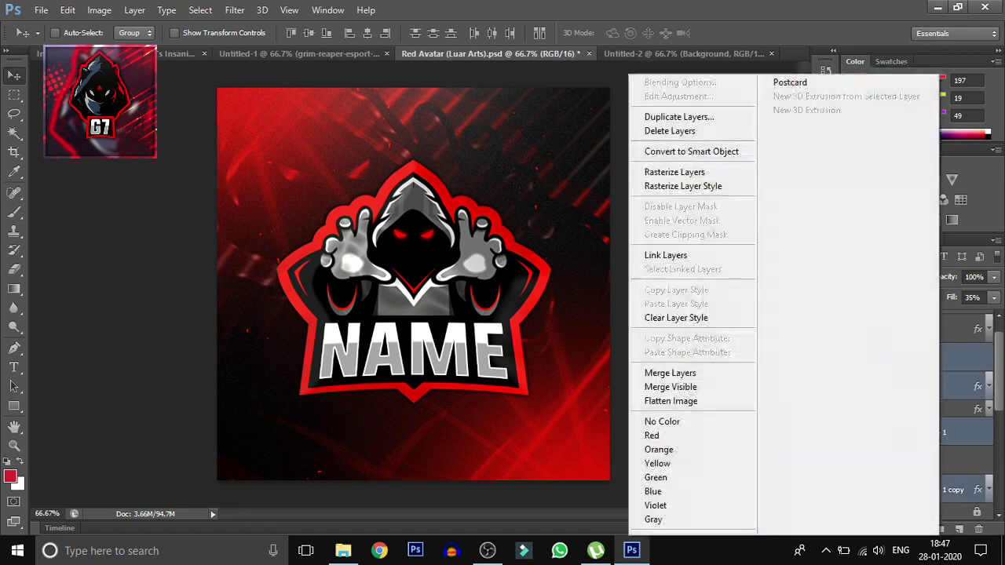
pyautogui.click(695, 115)
pyautogui.click(492, 220)
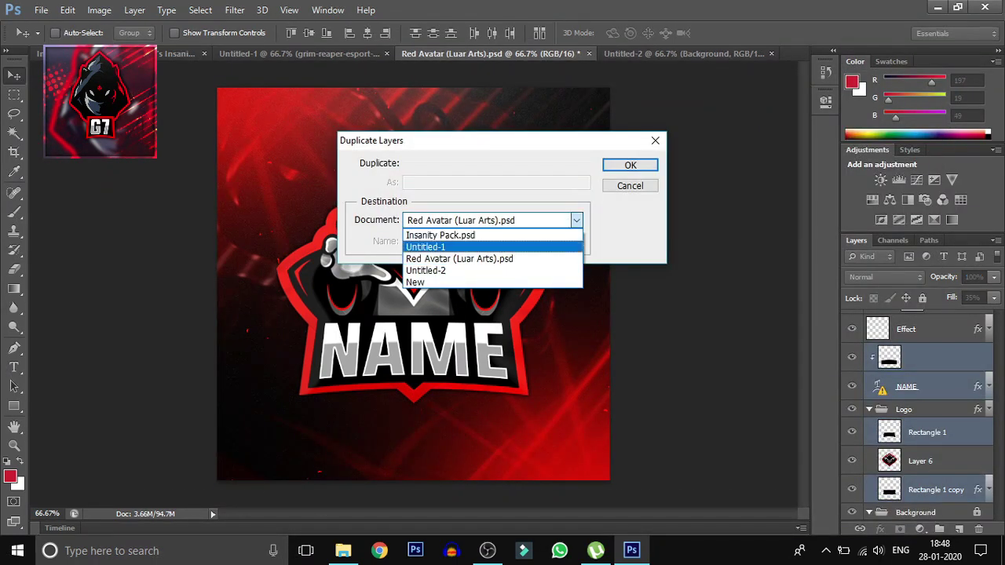
pyautogui.click(439, 271)
pyautogui.click(630, 165)
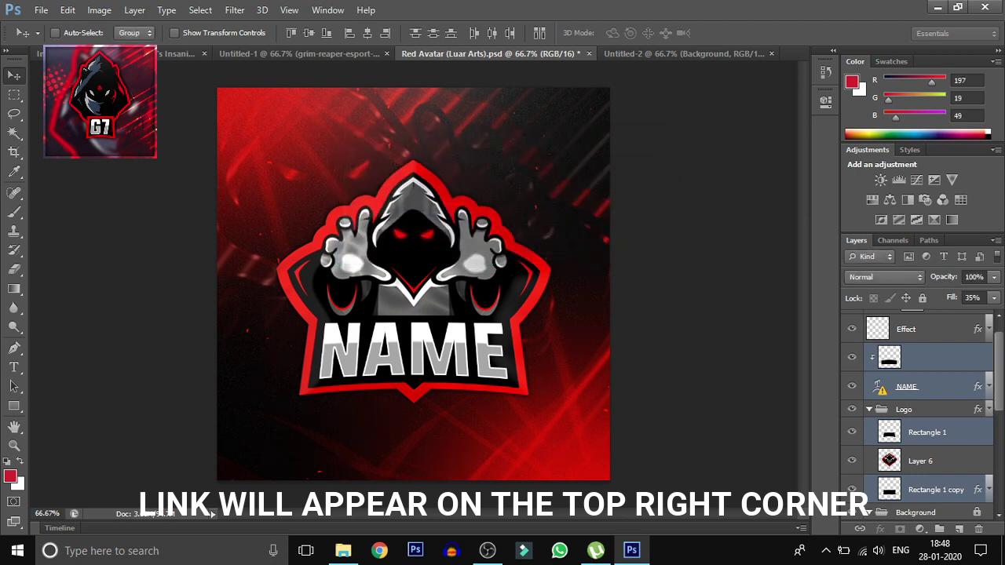
# In Untitled-1, move the reaper Layer 1 below the banner and open Rectangle 1 copy's layer style.
pyautogui.hotkey('ctrl', 'shift', 'Tab')
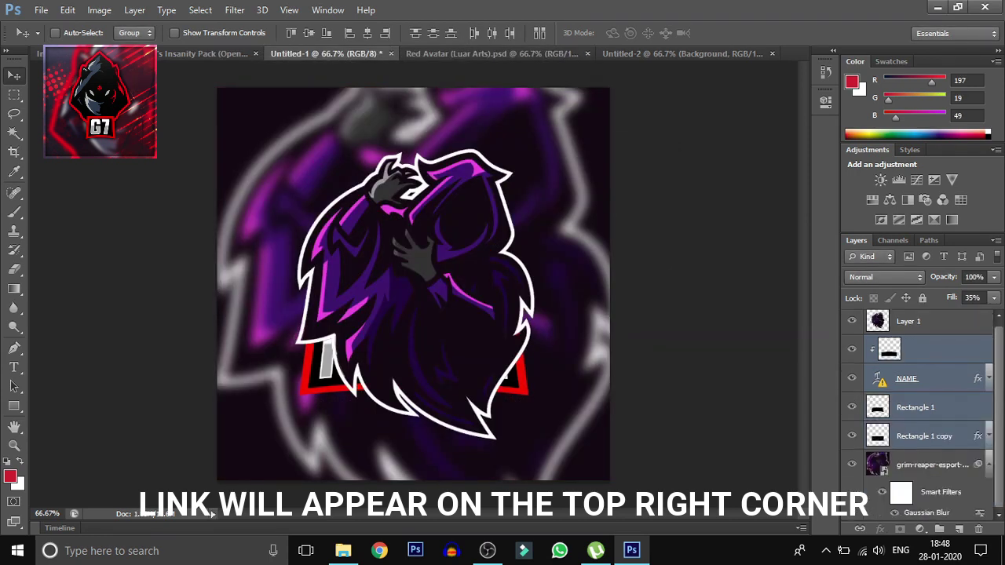
pyautogui.moveTo(908, 321); pyautogui.dragTo(908, 450)
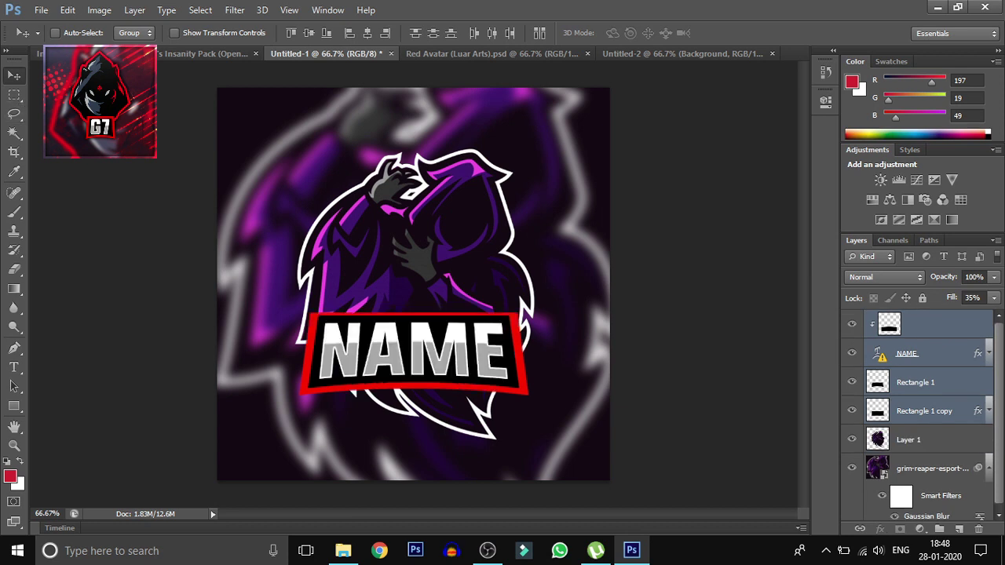
pyautogui.click(924, 410)
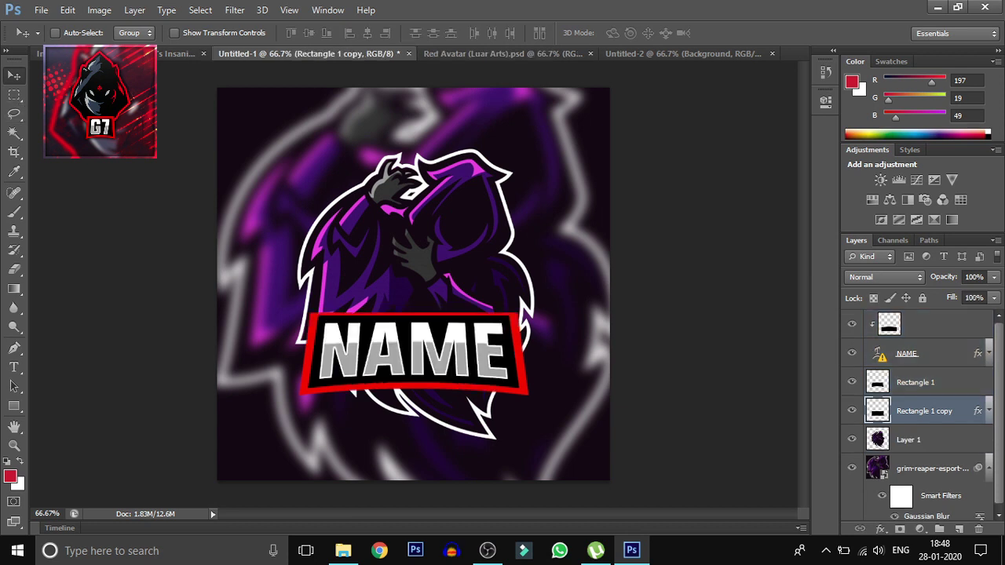
pyautogui.doubleClick(950, 410)
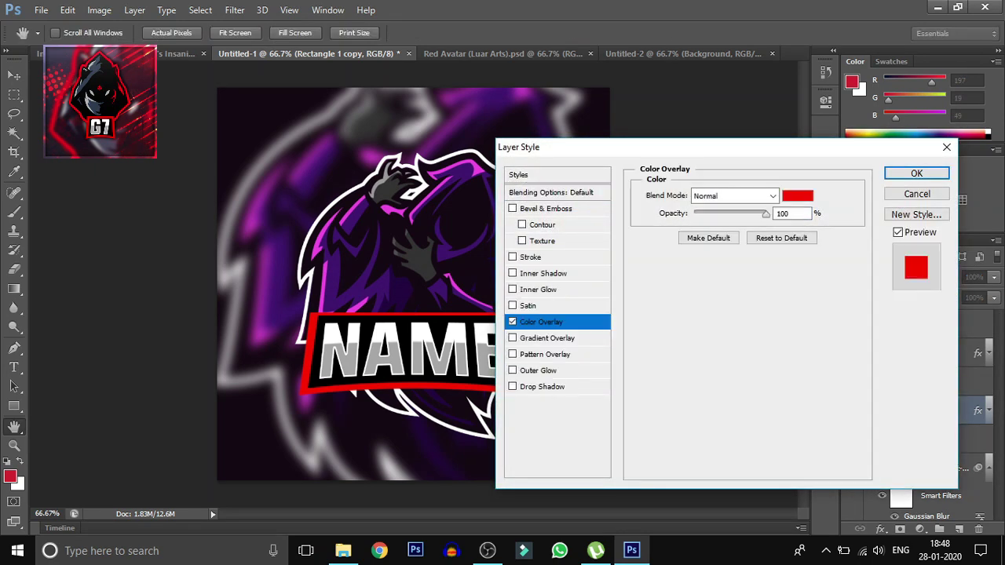
# Give Rectangle 1 copy a near-white (fcfdfd) Color Overlay.
pyautogui.click(541, 322)
pyautogui.click(797, 196)
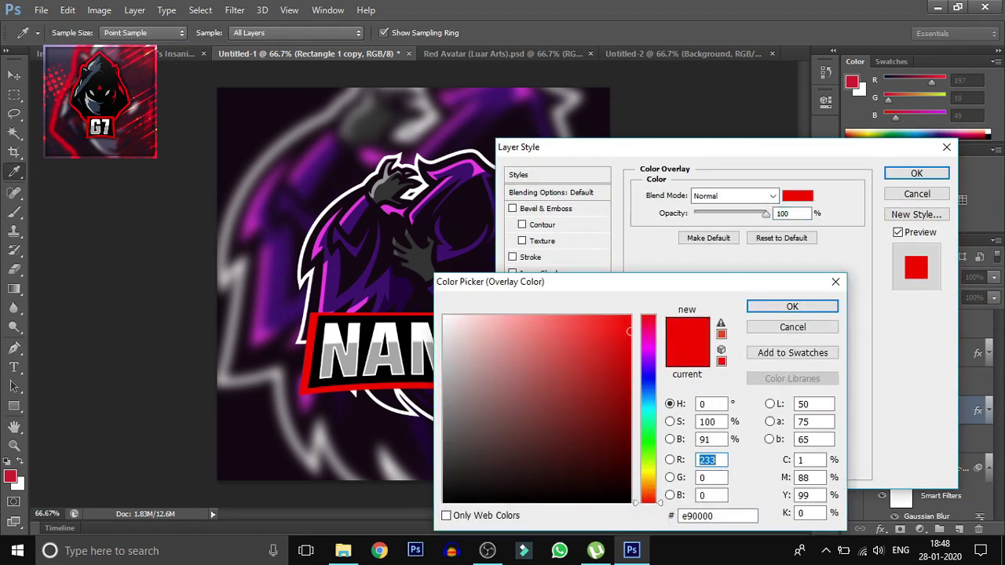
pyautogui.click(334, 329)
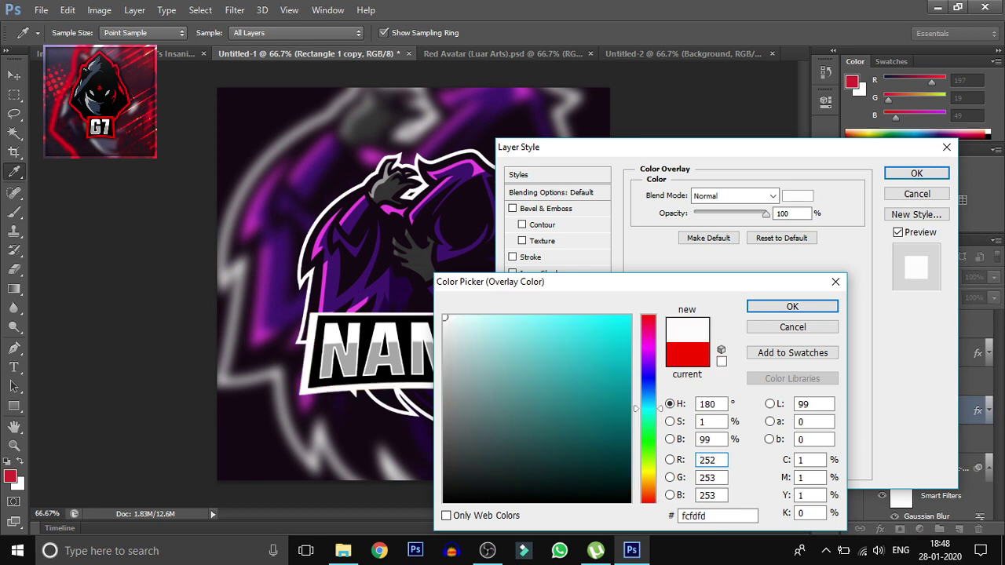
pyautogui.click(792, 306)
pyautogui.click(916, 173)
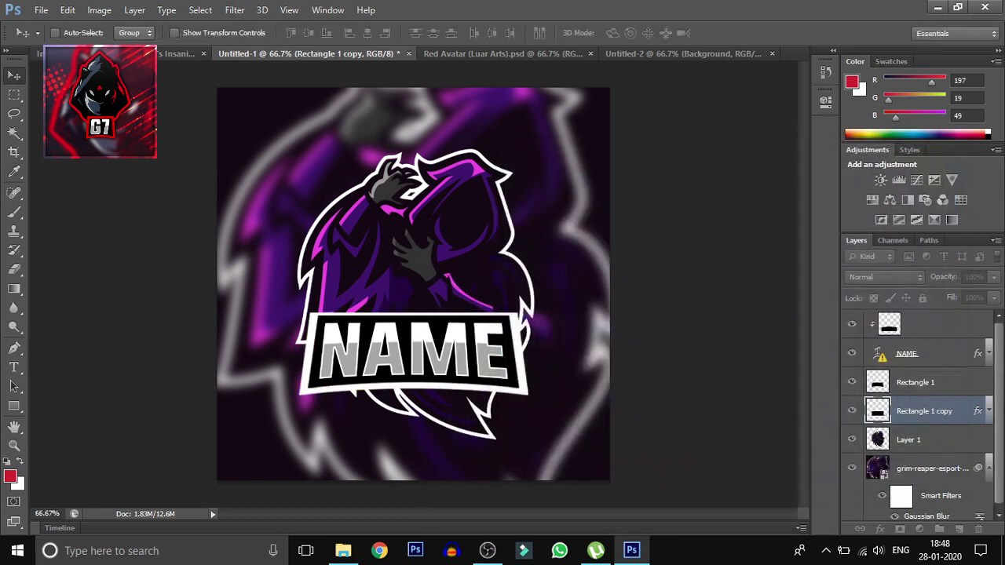
# Select the banner layers above and move the whole banner slightly down.
pyautogui.hotkey('alt', 'shift', ']')
pyautogui.hotkey('alt', 'shift', ']')
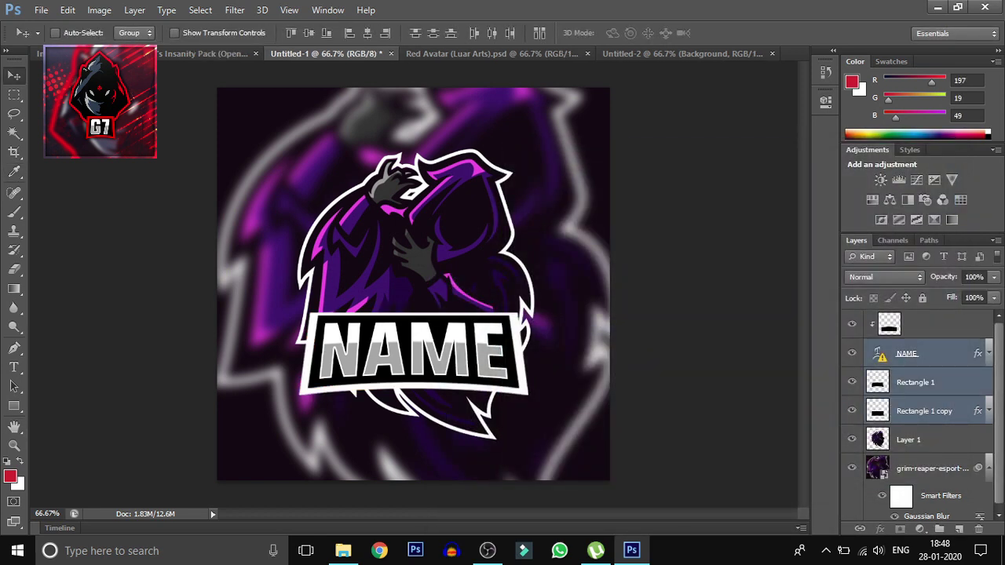
pyautogui.hotkey('alt', 'shift', ']')
pyautogui.moveTo(533, 319); pyautogui.dragTo(541, 343)
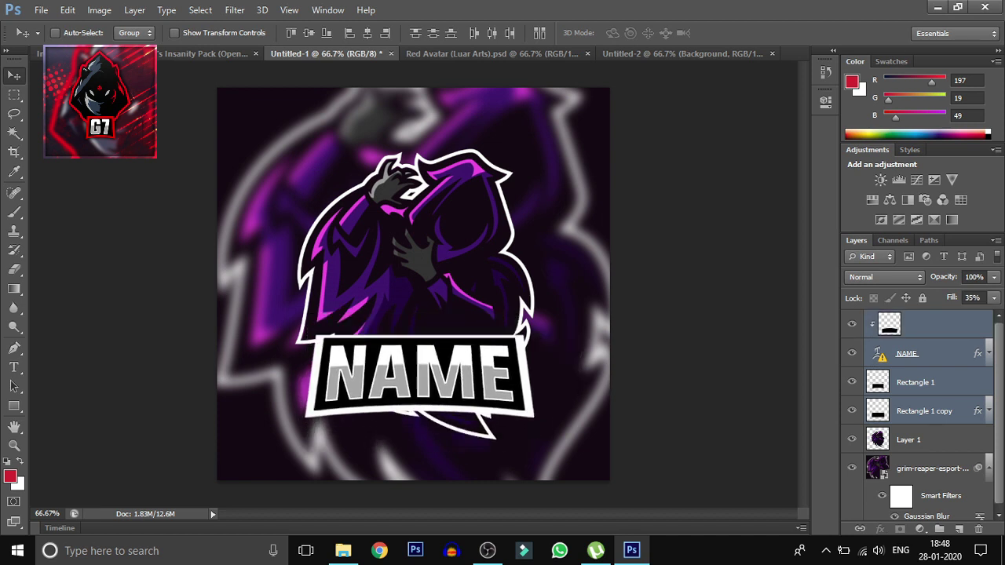
# Dismiss the missing-font warnings and start editing the NAME text layer.
pyautogui.hotkey('ctrl', 't')
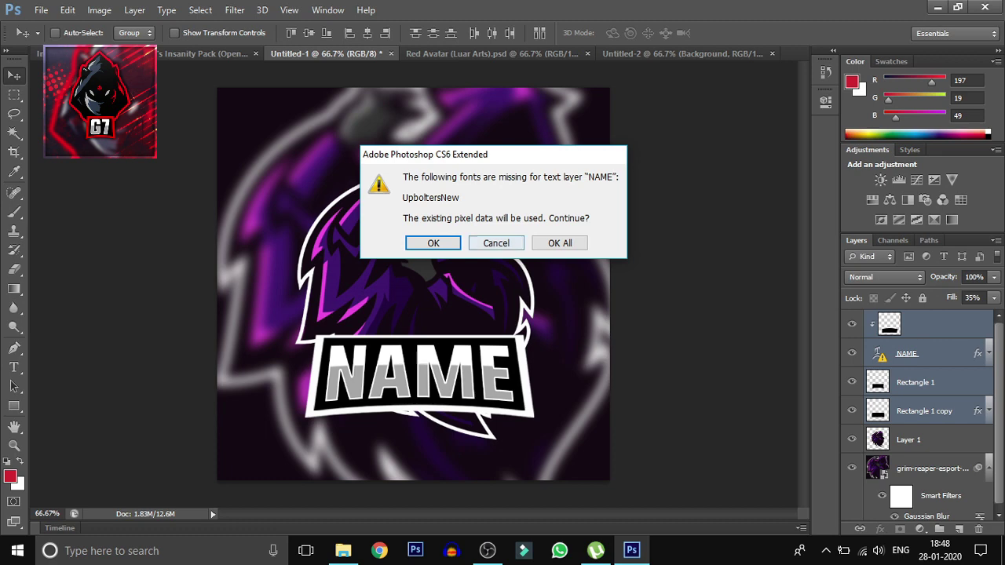
pyautogui.click(496, 243)
pyautogui.doubleClick(879, 354)
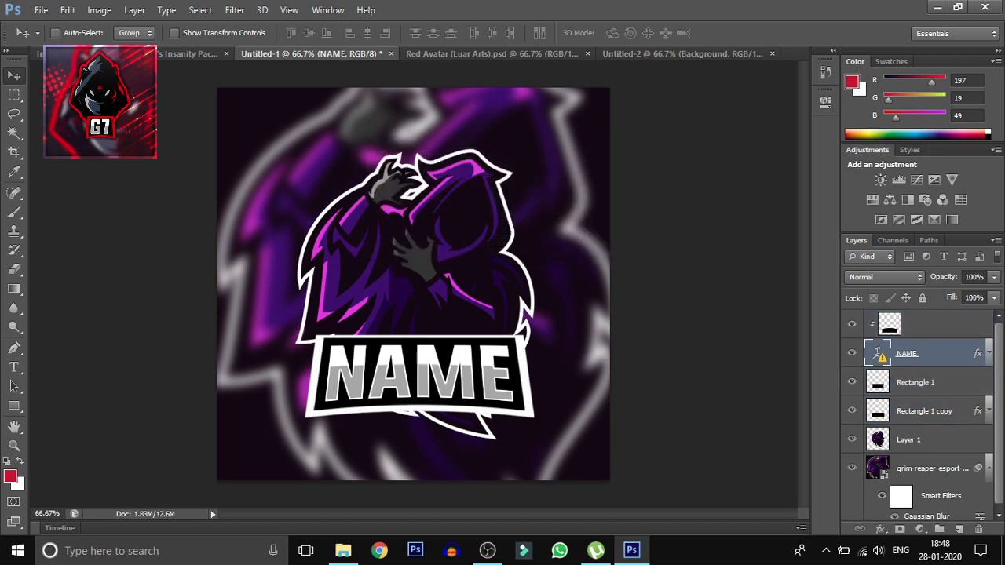
pyautogui.click(464, 242)
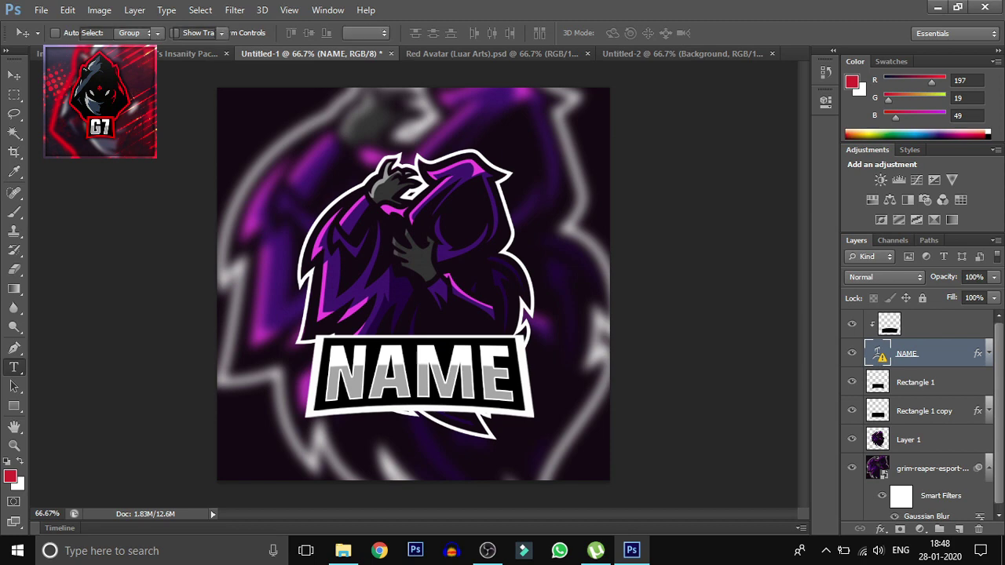
# Set the banner text's font family to BadaBoom BB.
pyautogui.click(157, 33)
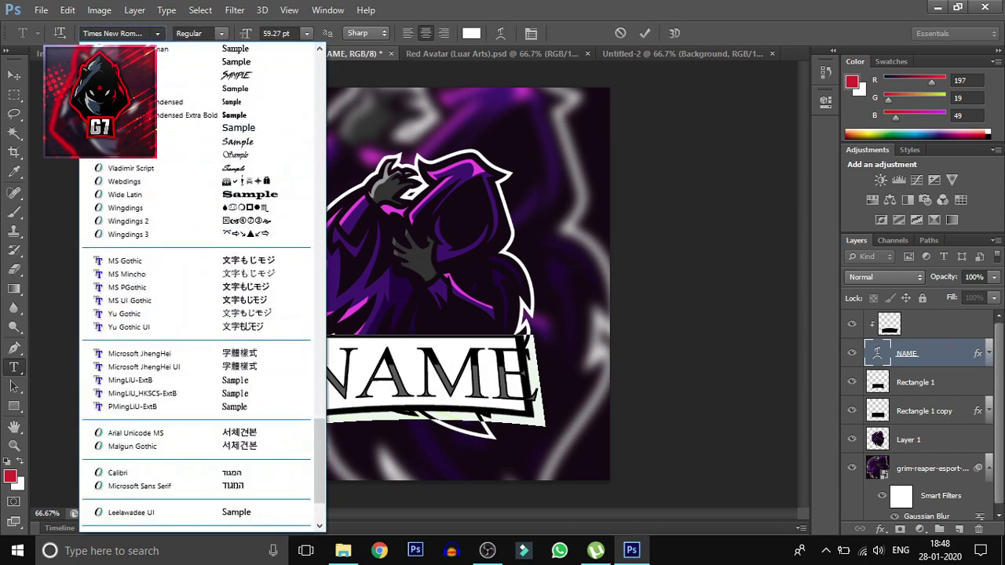
pyautogui.scroll(10, 203, 286)
pyautogui.scroll(10, 202, 287)
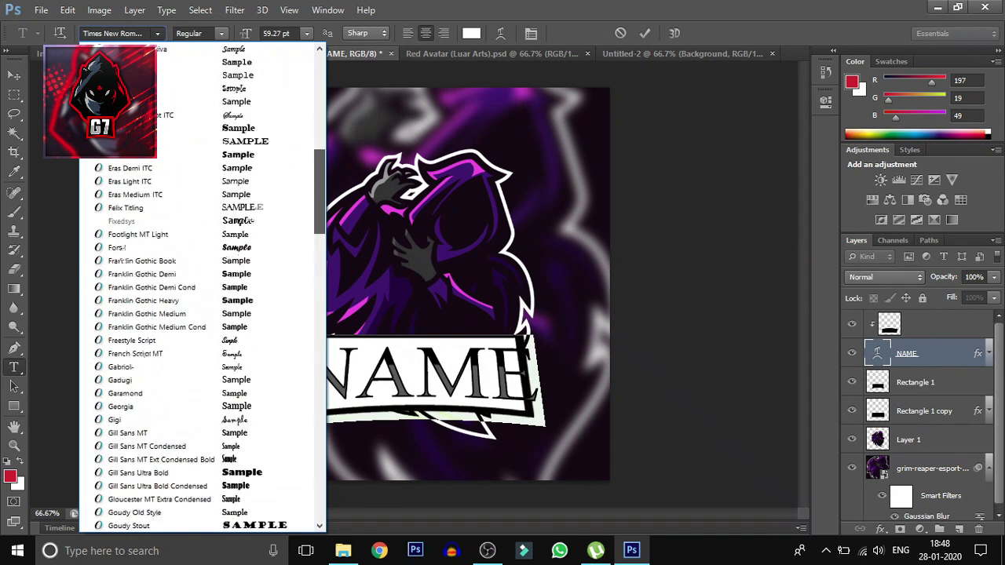
pyautogui.scroll(10, 203, 287)
pyautogui.scroll(10, 202, 287)
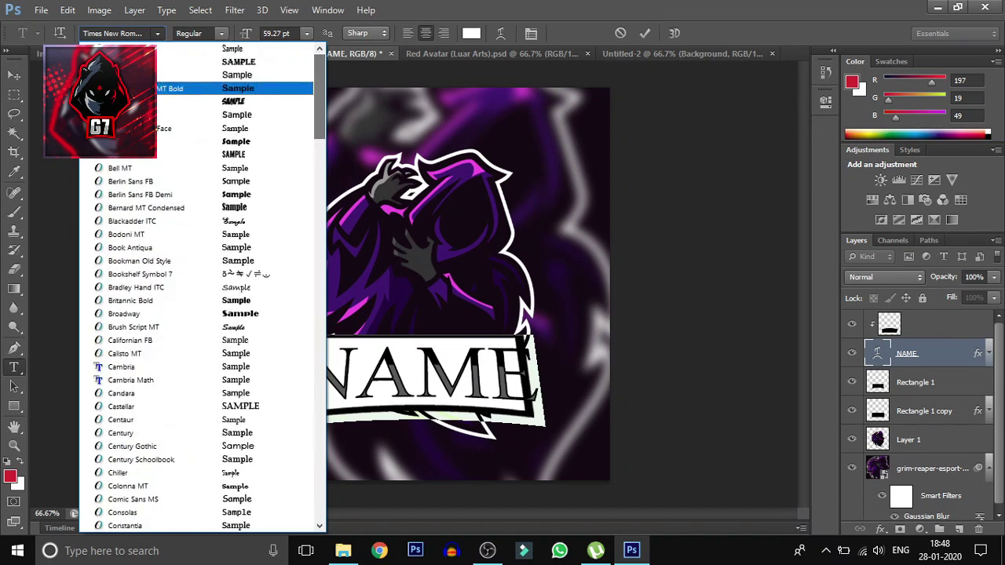
pyautogui.click(220, 89)
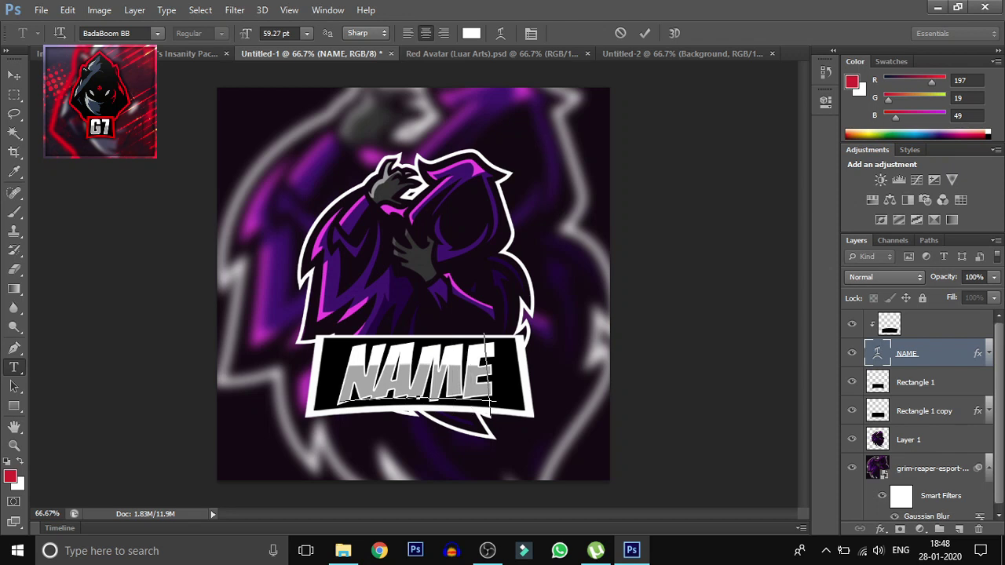
# Retype the banner text as NAME, replacing the mistyped 'YOUR ANME', and commit it.
pyautogui.write('YOUR ANME')
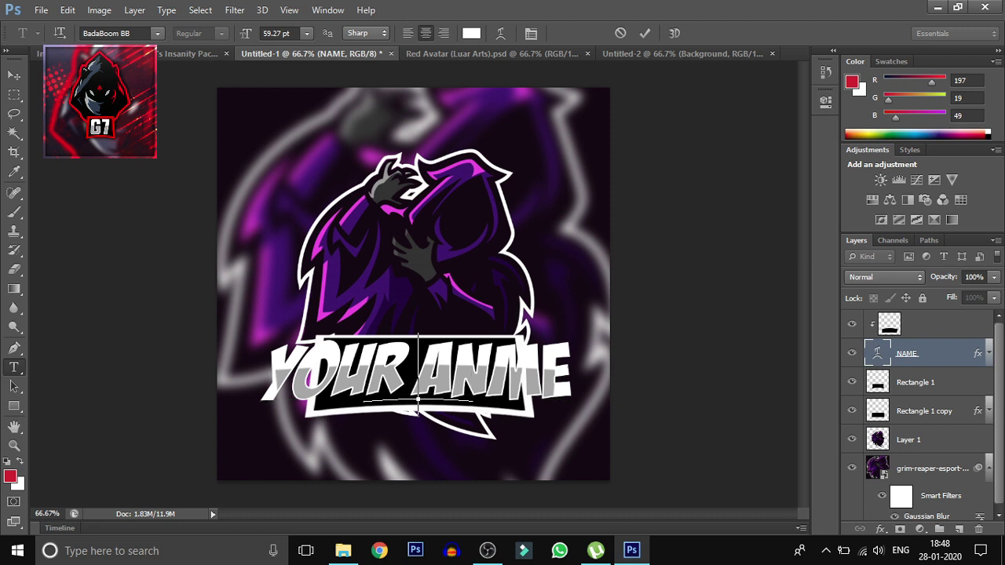
pyautogui.hotkey('ctrl', 'a')
pyautogui.press('BackSpace')
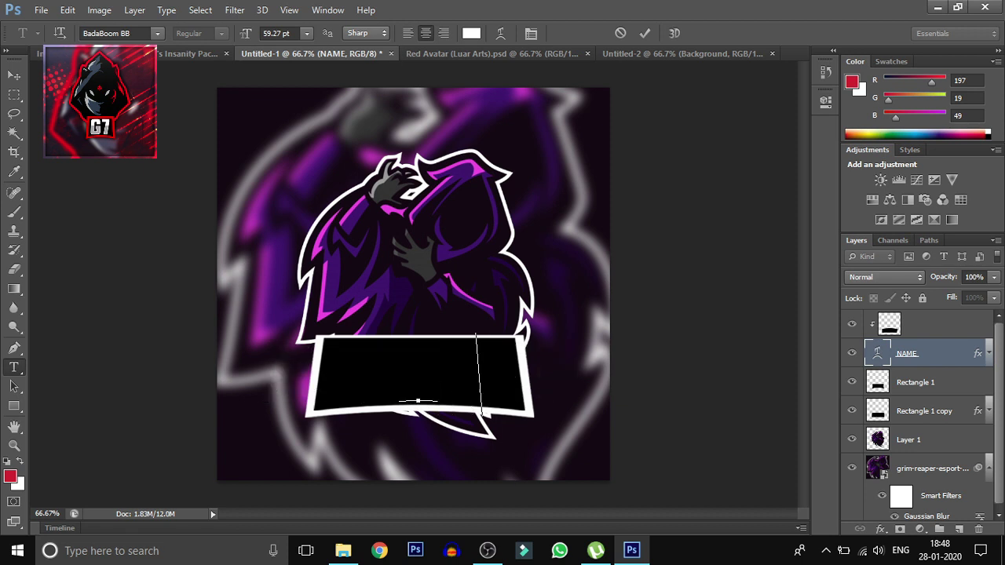
pyautogui.write('NAME')
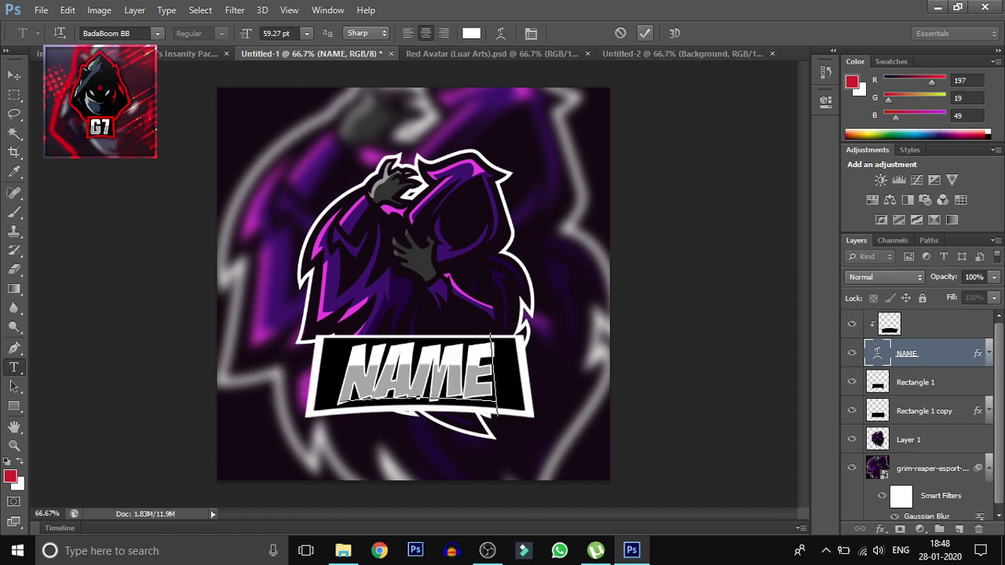
pyautogui.click(644, 33)
pyautogui.press('v')
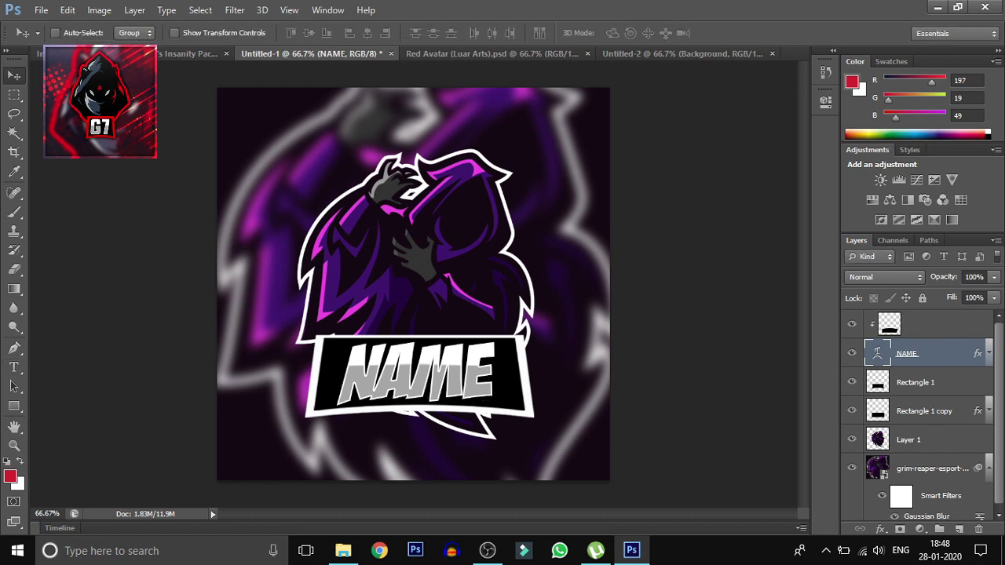
# Select the three NAME banner layers and reposition the banner just beneath the reaper's hands.
pyautogui.keyDown('ctrl'); pyautogui.click(915, 383); pyautogui.keyUp('ctrl')
pyautogui.keyDown('ctrl'); pyautogui.click(924, 411); pyautogui.keyUp('ctrl')
pyautogui.keyDown('ctrl'); pyautogui.click(927, 323); pyautogui.keyUp('ctrl')
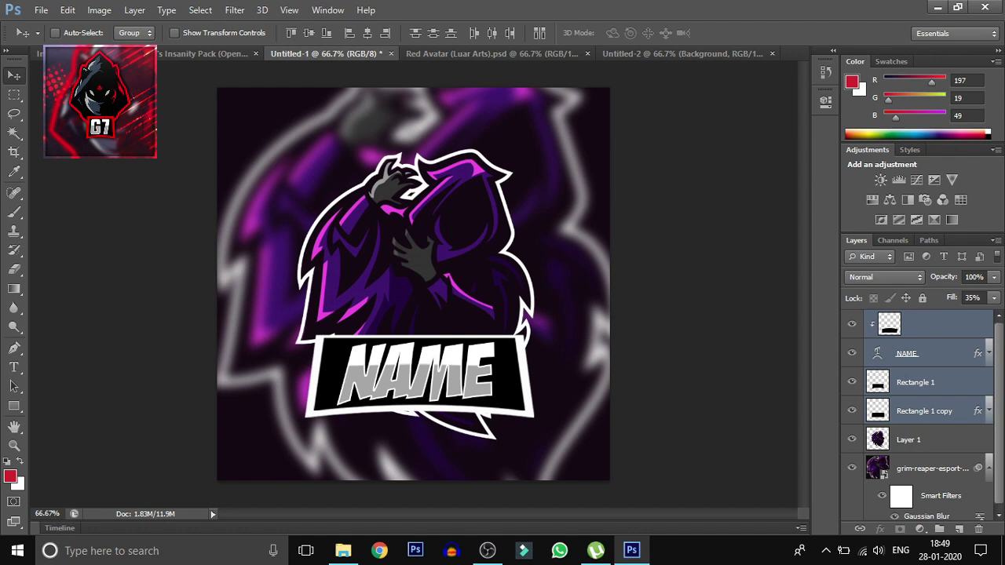
pyautogui.moveTo(507, 345)
pyautogui.mouseDown()
pyautogui.moveTo(495, 358)
pyautogui.moveTo(504, 378)
pyautogui.mouseUp()
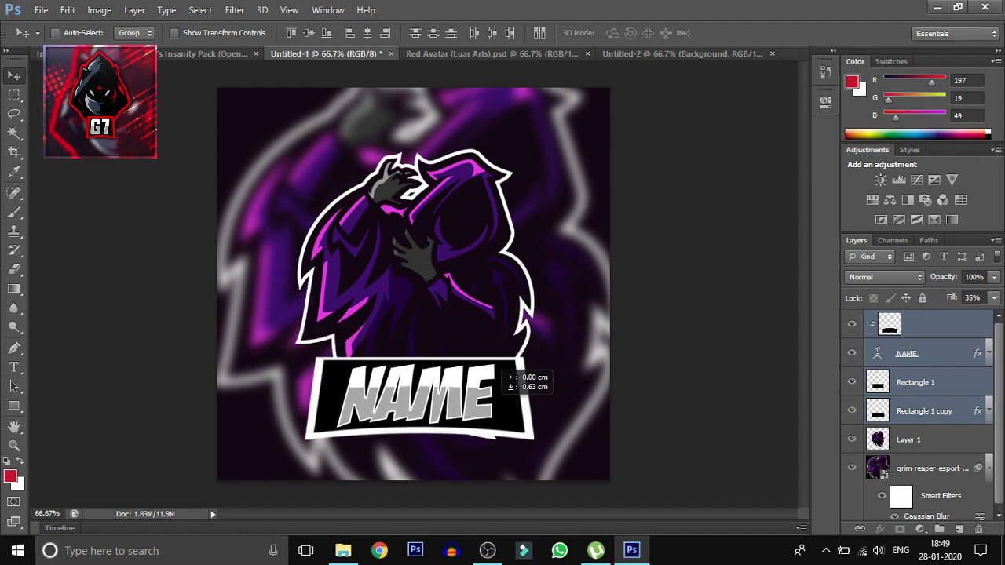
pyautogui.moveTo(505, 378)
pyautogui.mouseDown()
pyautogui.moveTo(515, 384)
pyautogui.moveTo(509, 360)
pyautogui.moveTo(521, 359)
pyautogui.moveTo(511, 361)
pyautogui.mouseUp()
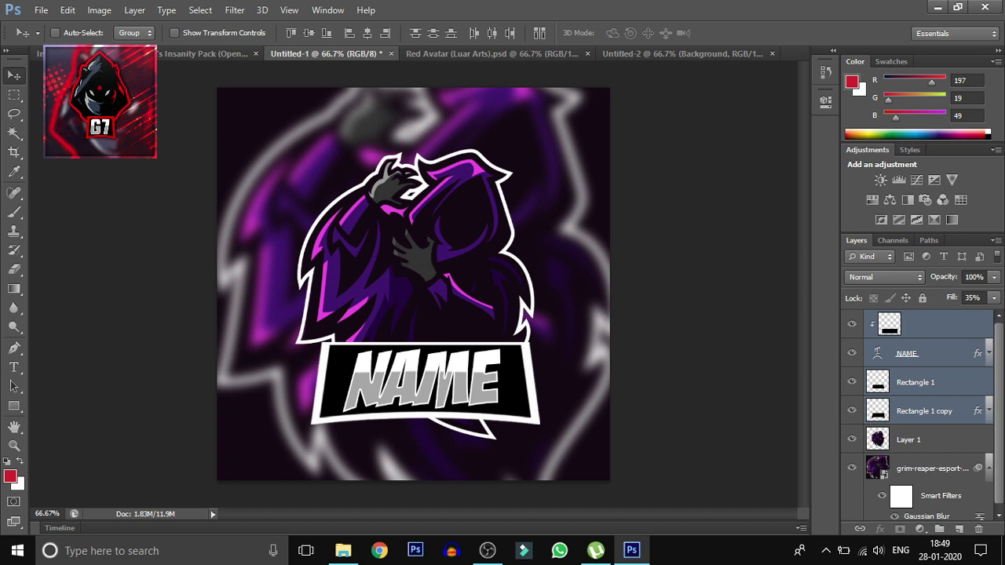
# In the red background document, ungroup the Background group's layers.
pyautogui.click(675, 53)
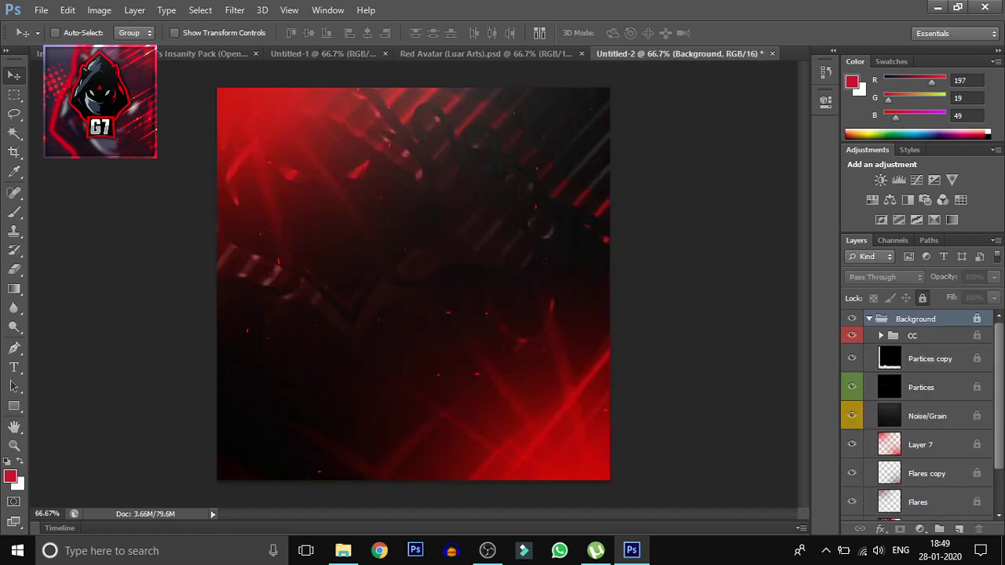
pyautogui.scroll(-1, 919, 416)
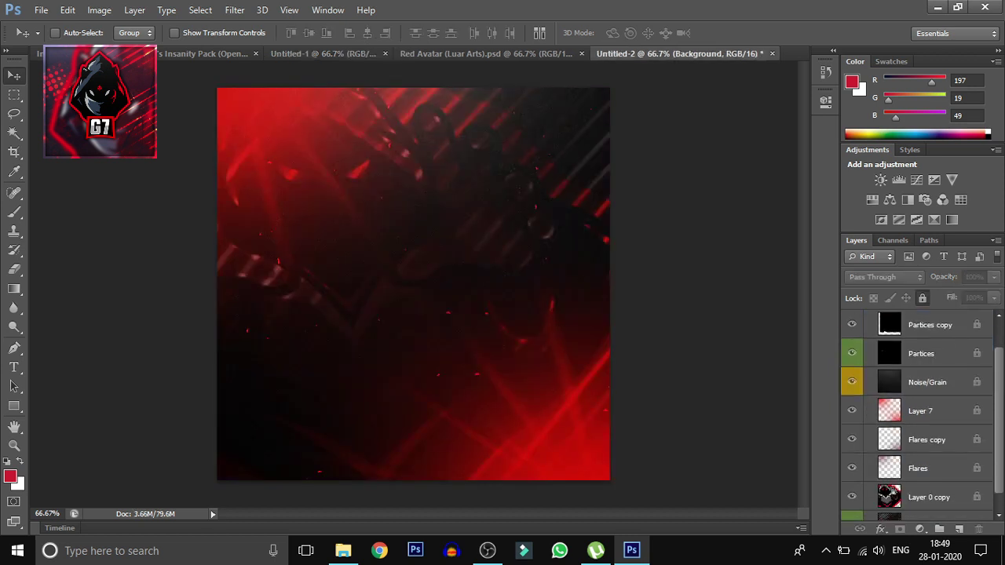
pyautogui.click(885, 493)
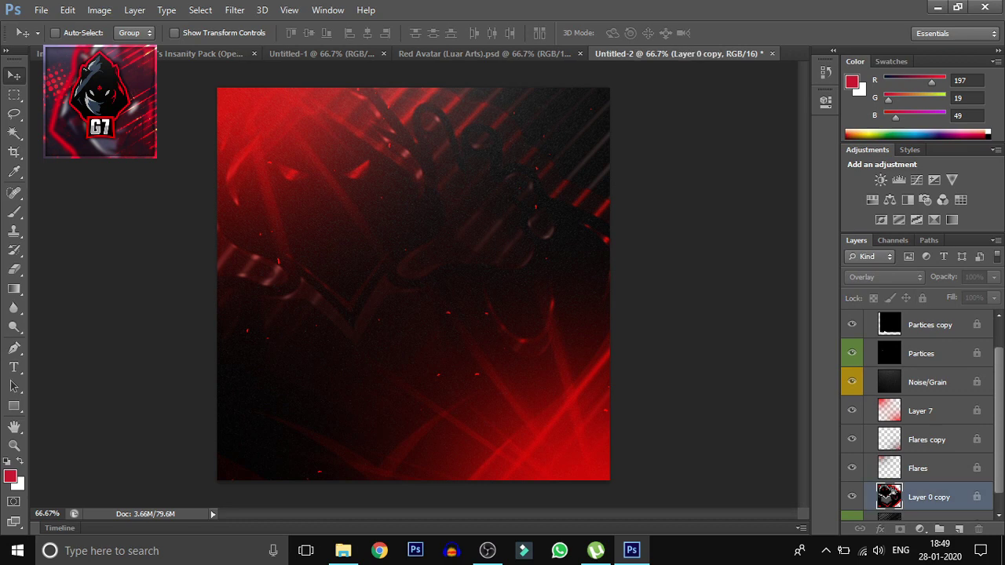
pyautogui.scroll(1, 918, 416)
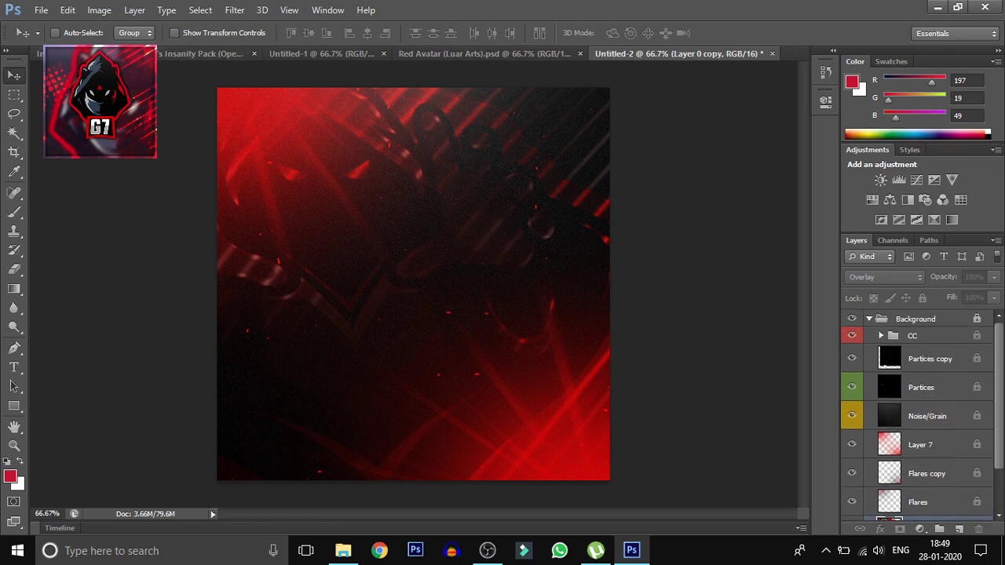
pyautogui.click(916, 319)
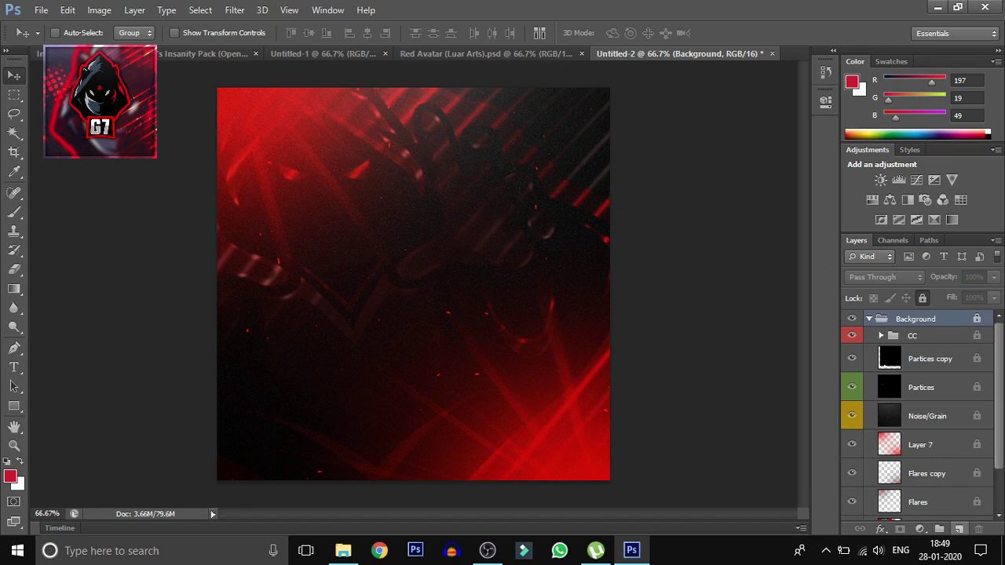
pyautogui.rightClick(915, 318)
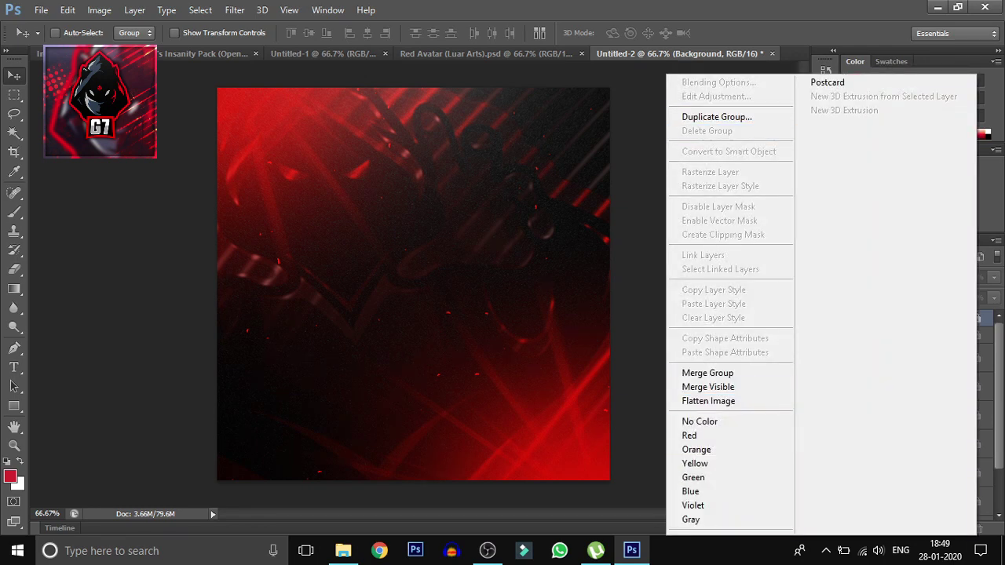
pyautogui.press('Escape')
pyautogui.rightClick(950, 319)
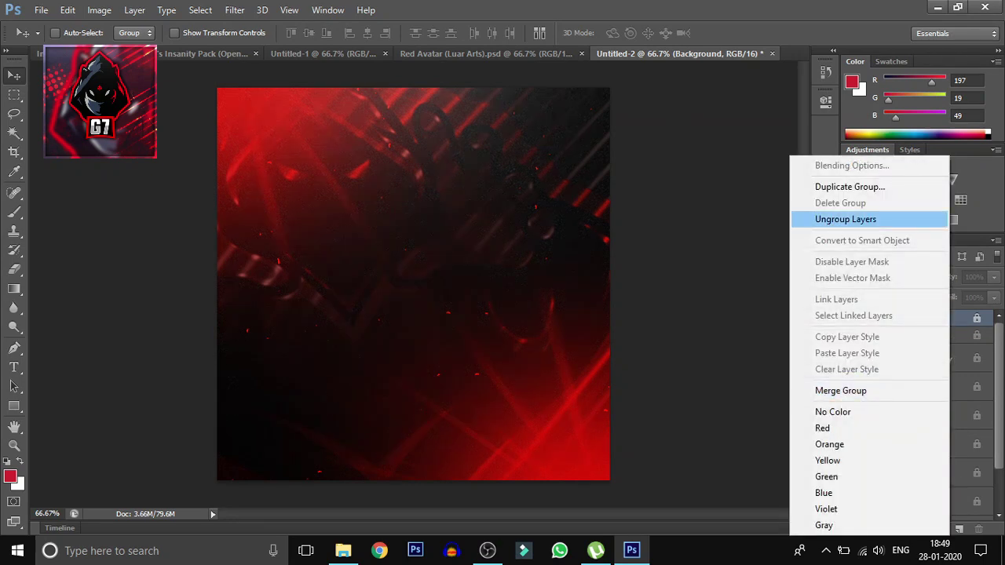
pyautogui.click(846, 219)
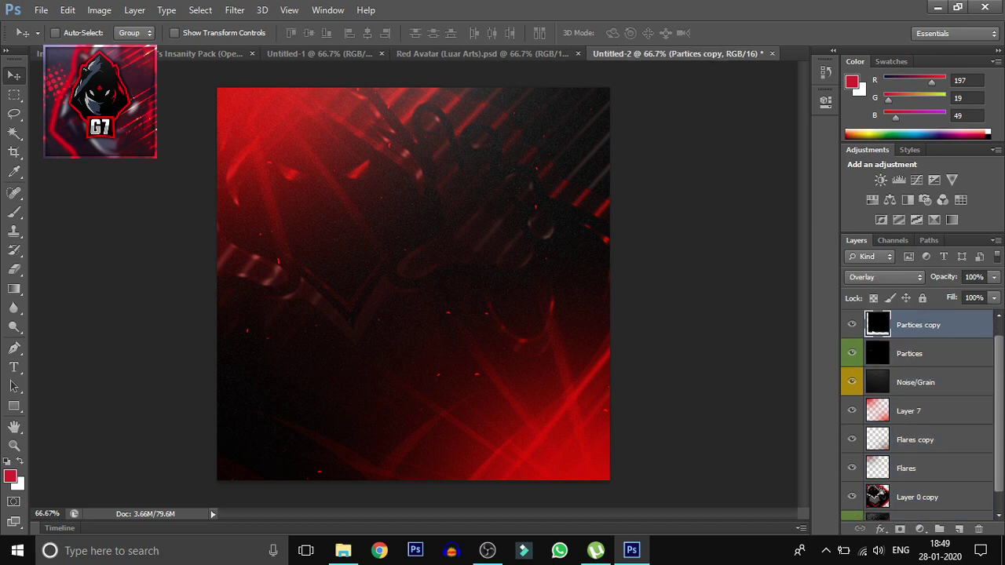
# Remove the swirly Layer 0 copy layer.
pyautogui.click(876, 495)
pyautogui.hotkey('ctrl', 'alt', 'z')
pyautogui.hotkey('ctrl', 'alt', 'z')
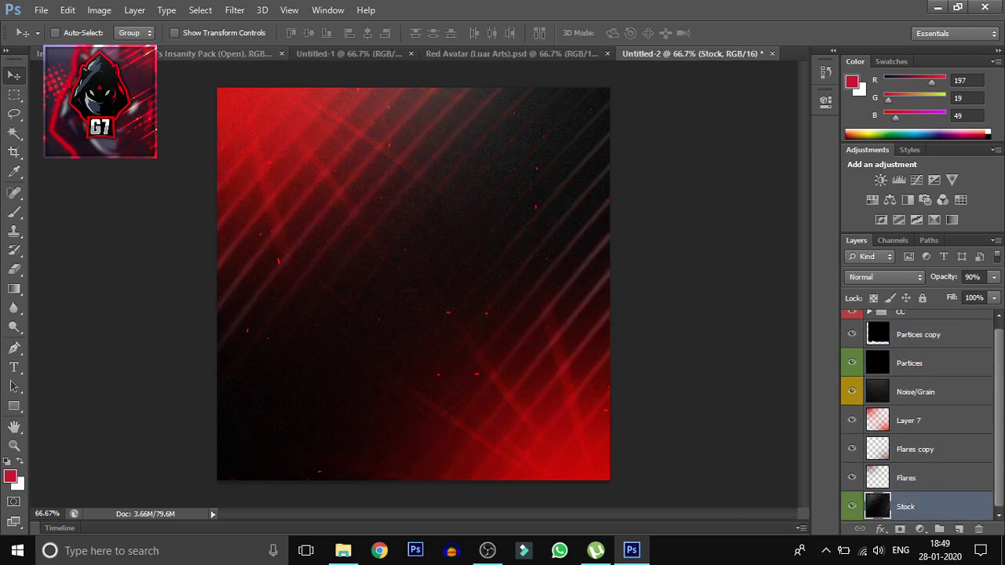
pyautogui.hotkey('ctrl', 'alt', 'z')
pyautogui.hotkey('ctrl', 'alt', 'z')
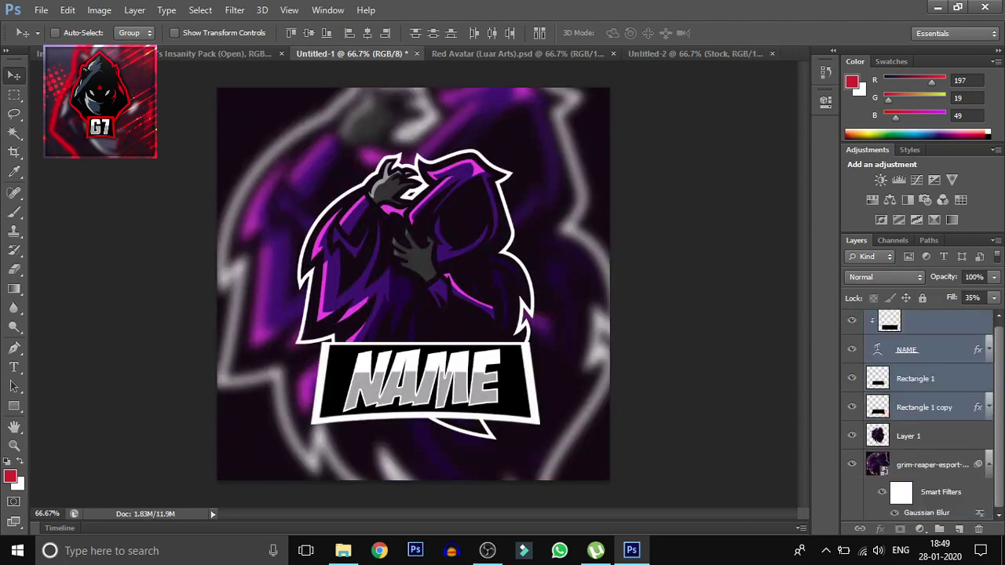
# Start duplicating Layer 1 to another document, then cancel the Duplicate Layer dialog.
pyautogui.click(910, 435)
pyautogui.rightClick(942, 436)
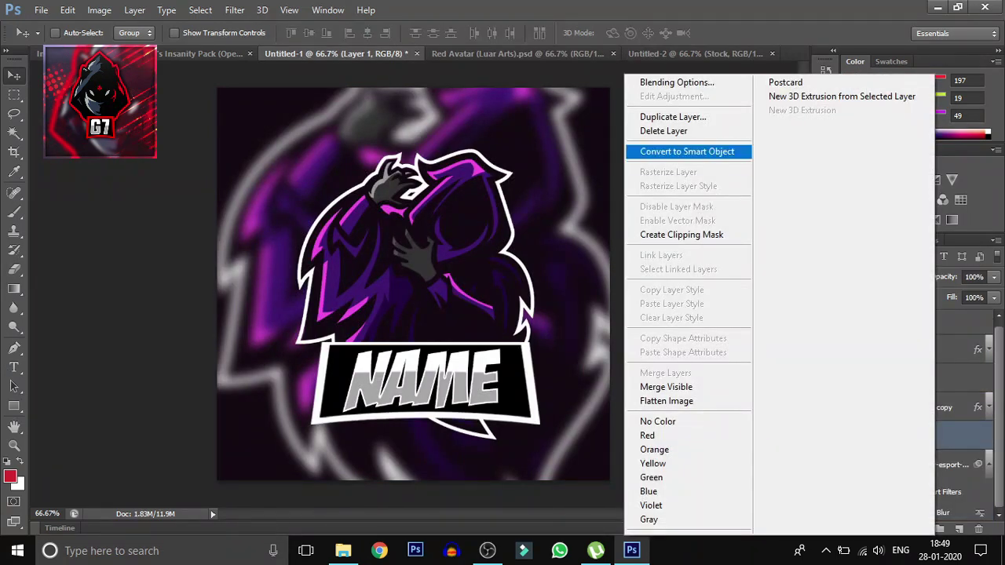
pyautogui.click(673, 117)
pyautogui.click(492, 220)
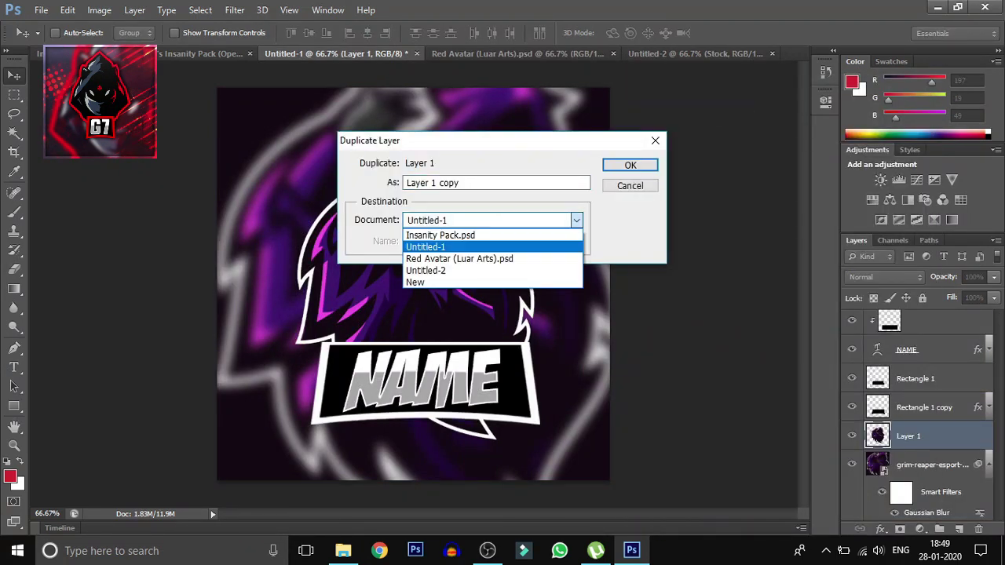
pyautogui.press('Escape')
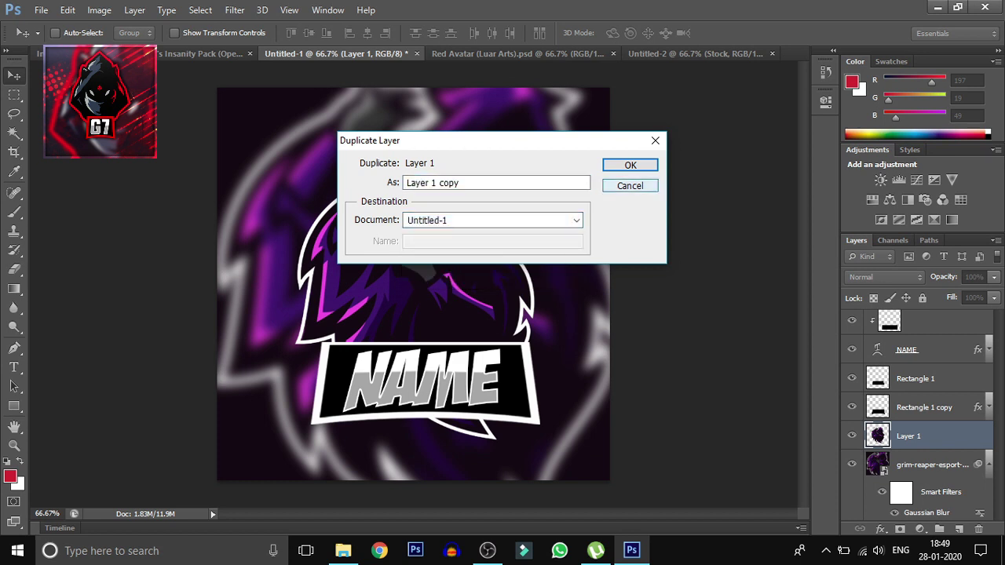
pyautogui.press('Return')
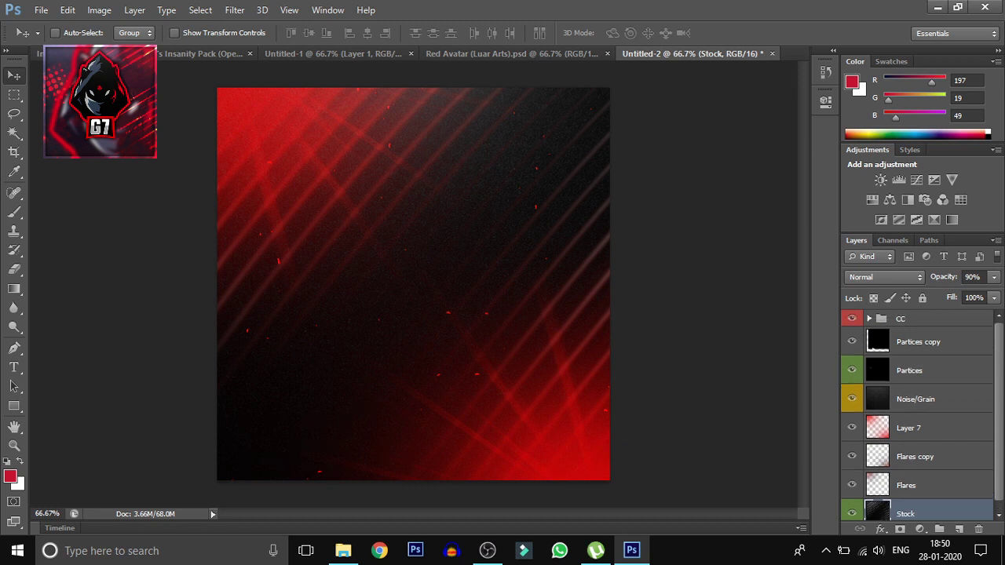
# Select the Particles, Noise/Grain, Layer 7 and Flares layers together in the red background.
pyautogui.keyDown('ctrl'); pyautogui.click(919, 341); pyautogui.keyUp('ctrl')
pyautogui.keyDown('ctrl'); pyautogui.click(918, 370); pyautogui.keyUp('ctrl')
pyautogui.keyDown('ctrl'); pyautogui.click(918, 399); pyautogui.keyUp('ctrl')
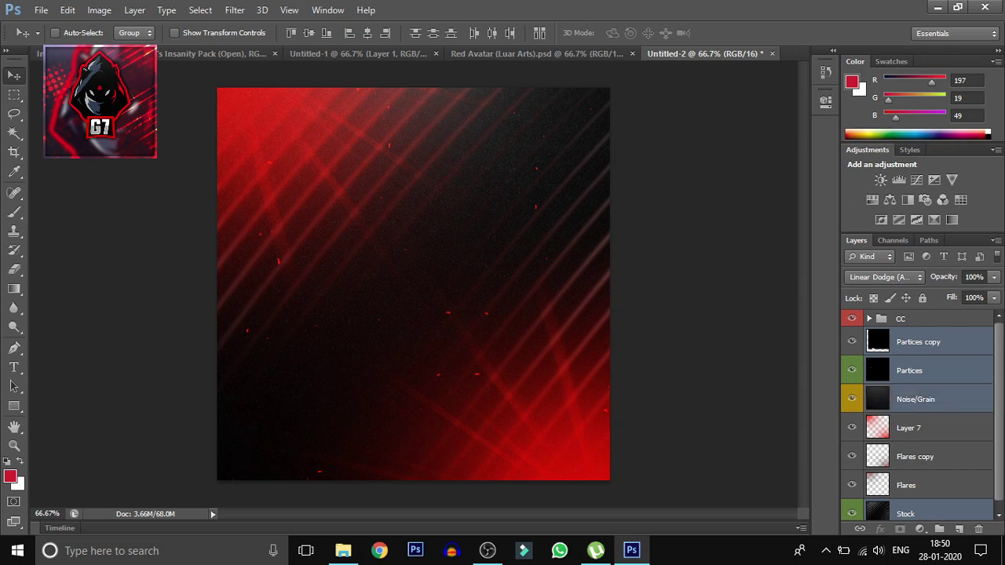
pyautogui.keyDown('ctrl'); pyautogui.click(918, 427); pyautogui.keyUp('ctrl')
pyautogui.keyDown('ctrl'); pyautogui.click(918, 456); pyautogui.keyUp('ctrl')
pyautogui.keyDown('ctrl'); pyautogui.click(919, 485); pyautogui.keyUp('ctrl')
pyautogui.scroll(-1, 918, 485)
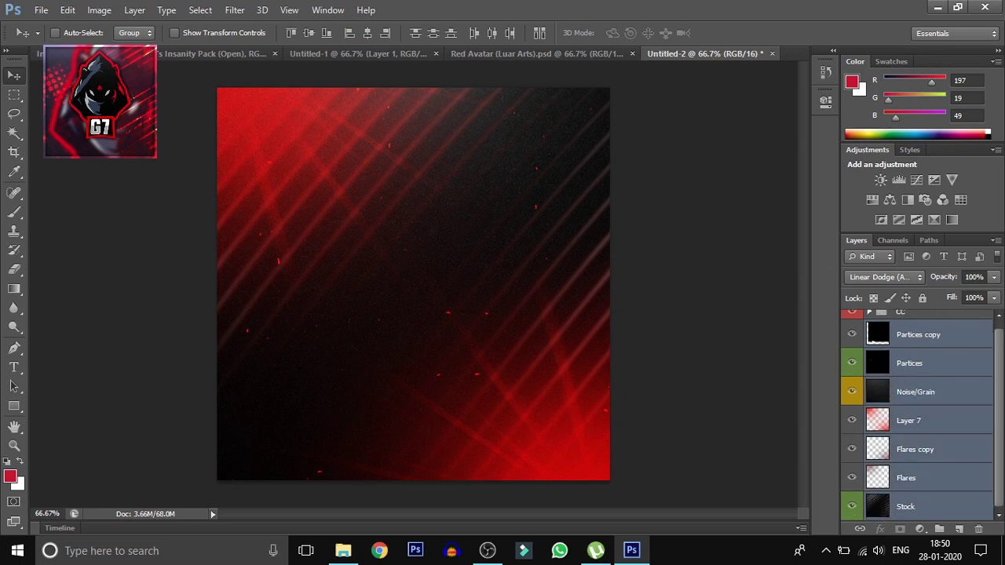
pyautogui.rightClick(918, 478)
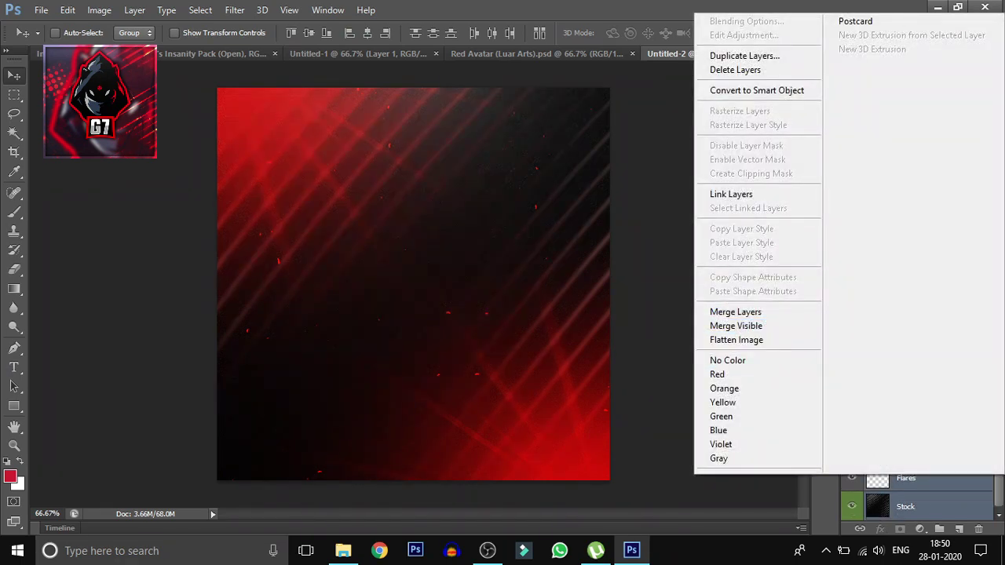
pyautogui.press('Escape')
# Add a new empty Layer 8 above the Particles layer.
pyautogui.click(918, 363)
pyautogui.scroll(1, 918, 393)
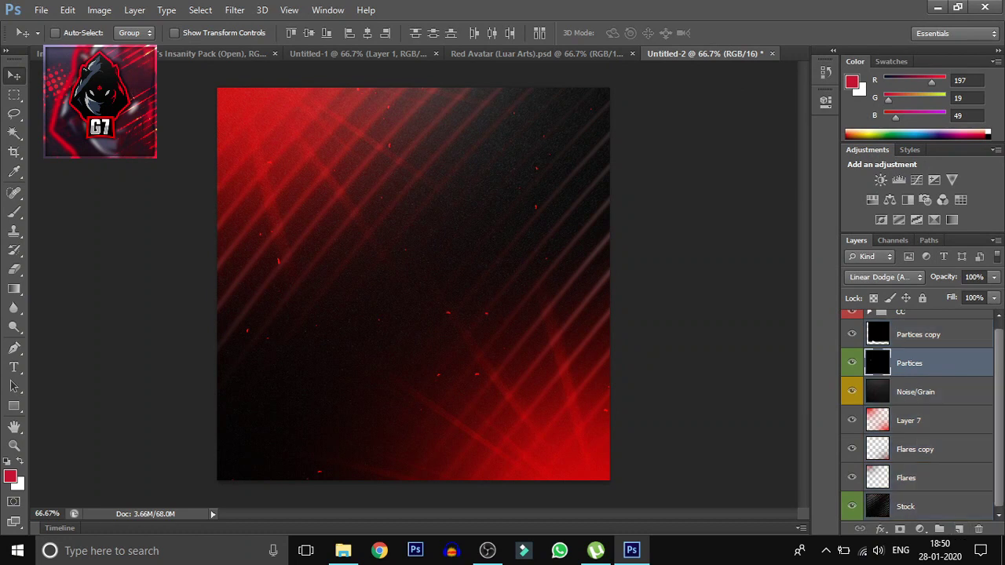
pyautogui.click(960, 529)
# Move Layer 8 to the top and add a Hue/Saturation adjustment shifting the hue toward violet.
pyautogui.moveTo(908, 370); pyautogui.dragTo(902, 321)
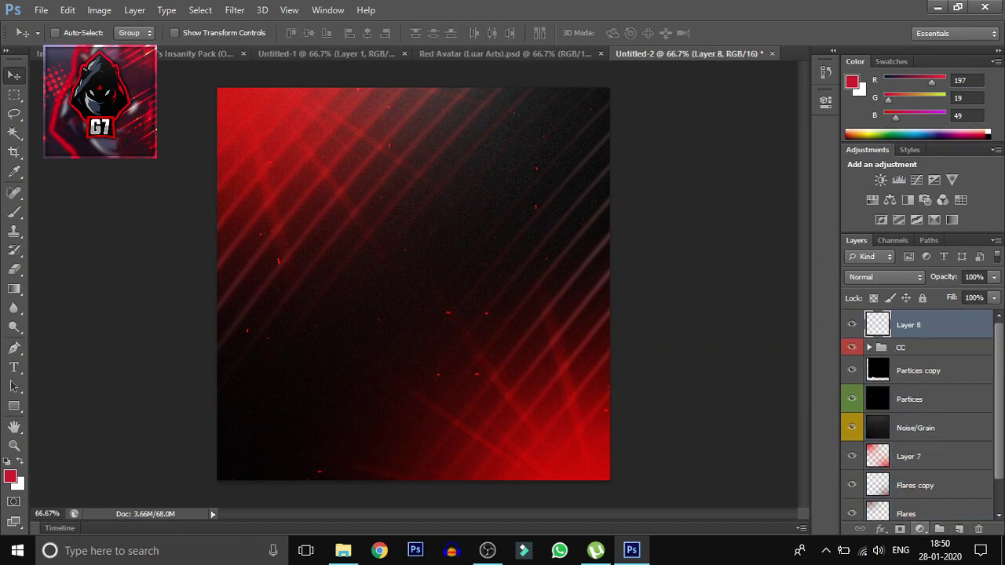
pyautogui.click(919, 528)
pyautogui.click(903, 348)
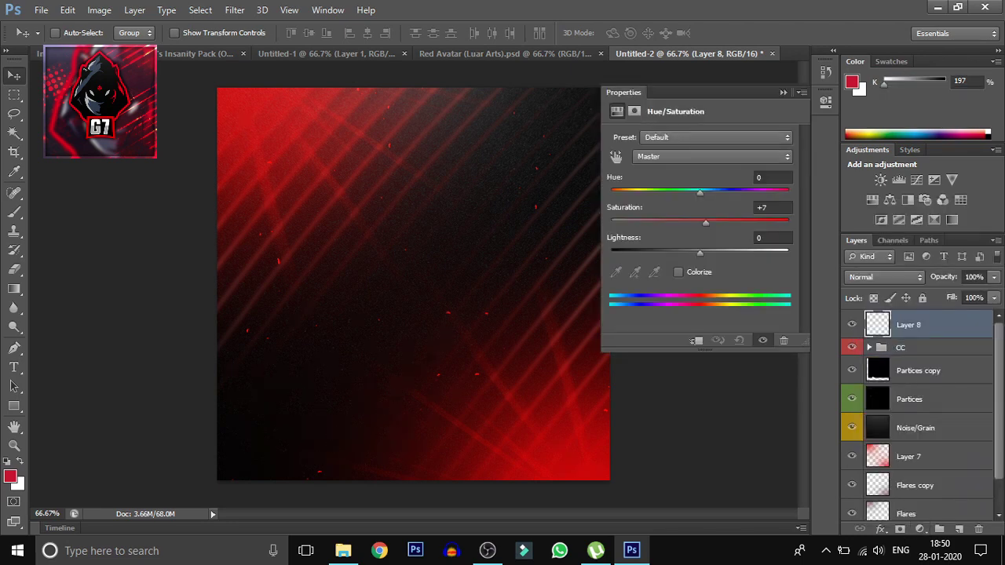
pyautogui.moveTo(699, 192)
pyautogui.mouseDown()
pyautogui.moveTo(788, 191)
pyautogui.moveTo(637, 192)
pyautogui.mouseUp()
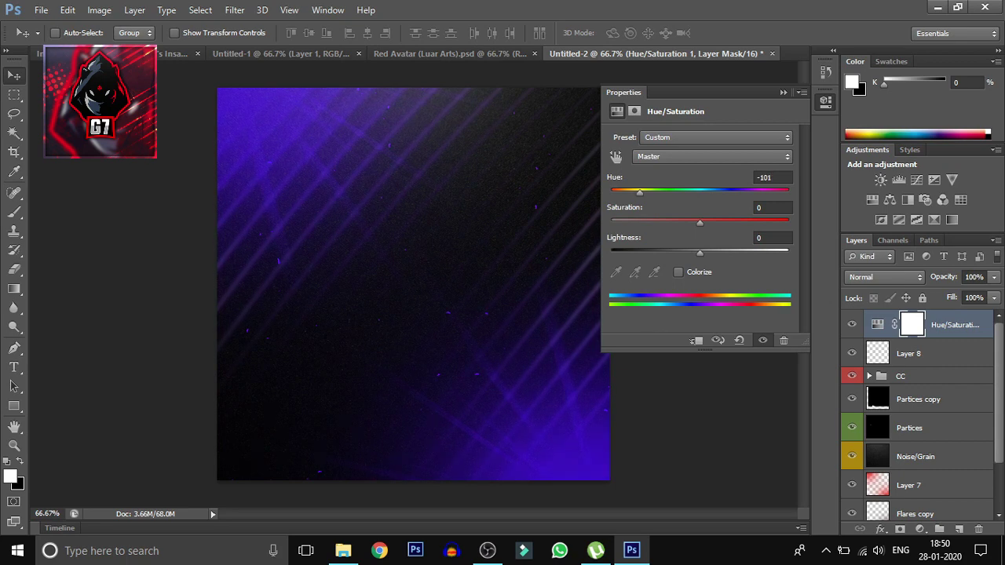
# Fine-tune the hue to about -79 against the reaper logo, then select the adjustment with Layer 8.
pyautogui.click(280, 53)
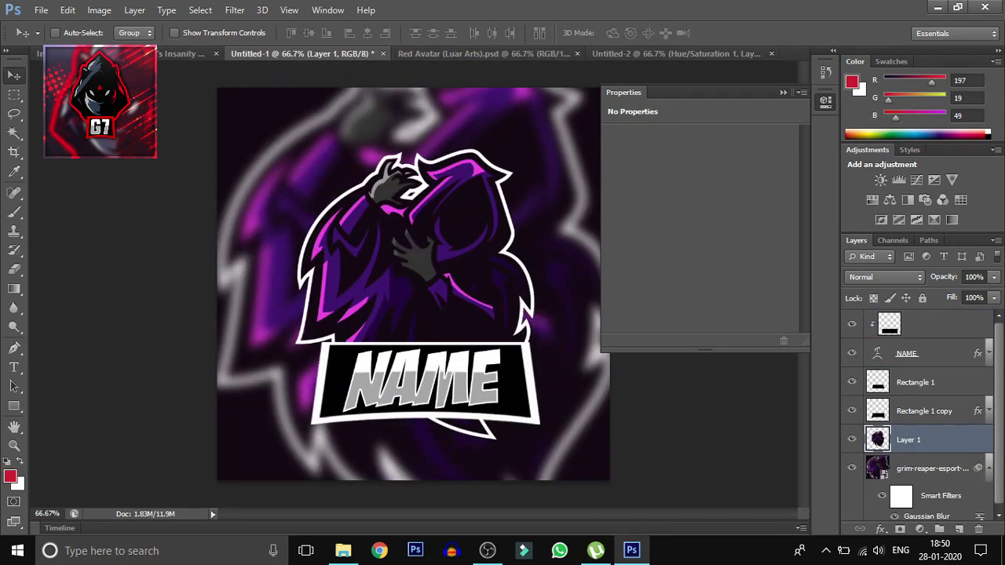
pyautogui.click(675, 54)
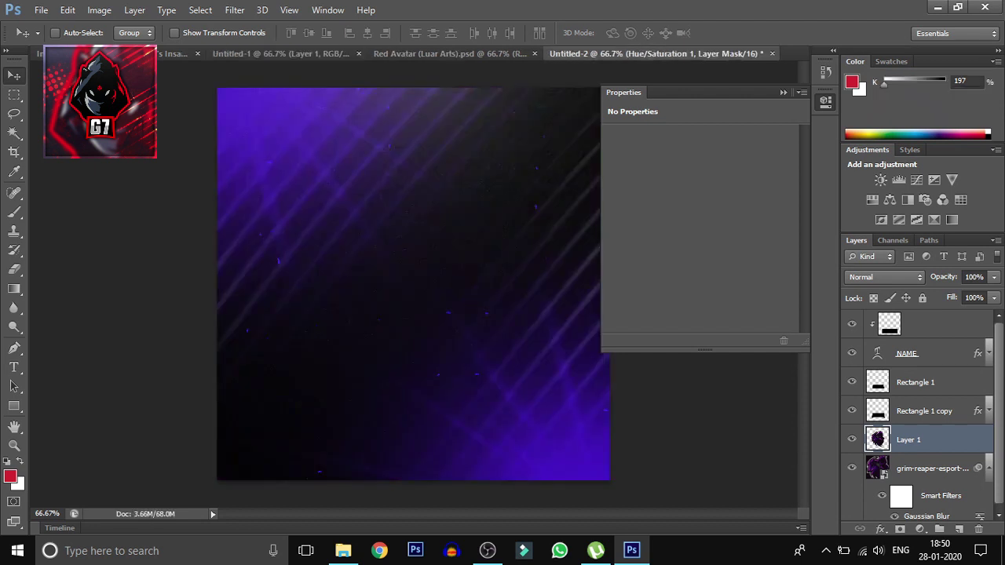
pyautogui.moveTo(639, 192); pyautogui.dragTo(647, 191)
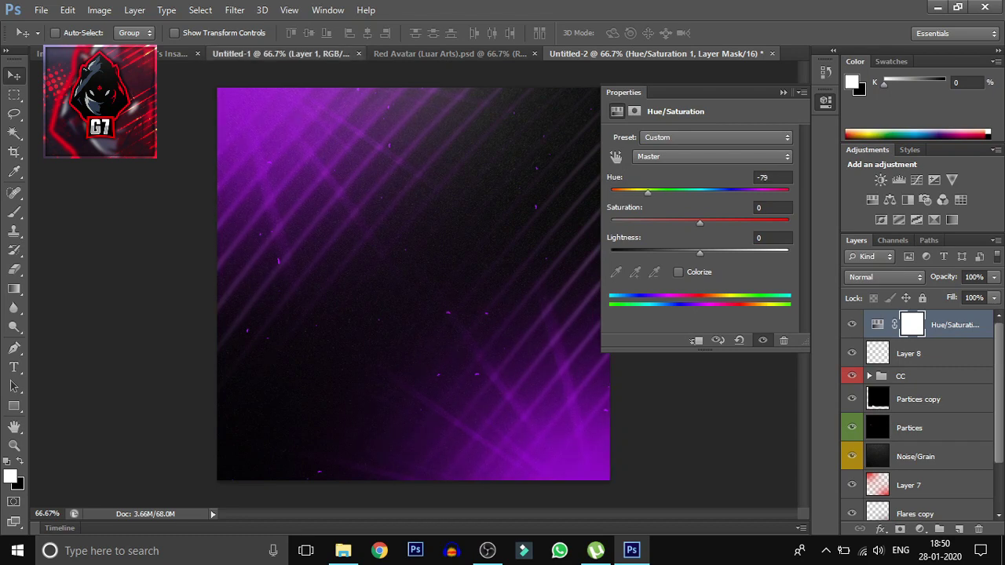
pyautogui.click(282, 54)
pyautogui.click(675, 53)
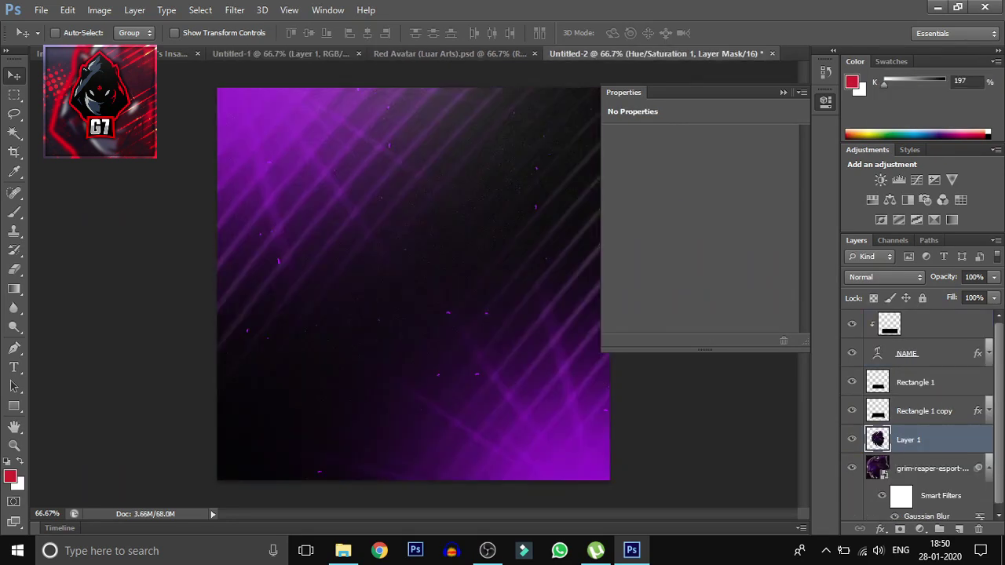
pyautogui.click(825, 100)
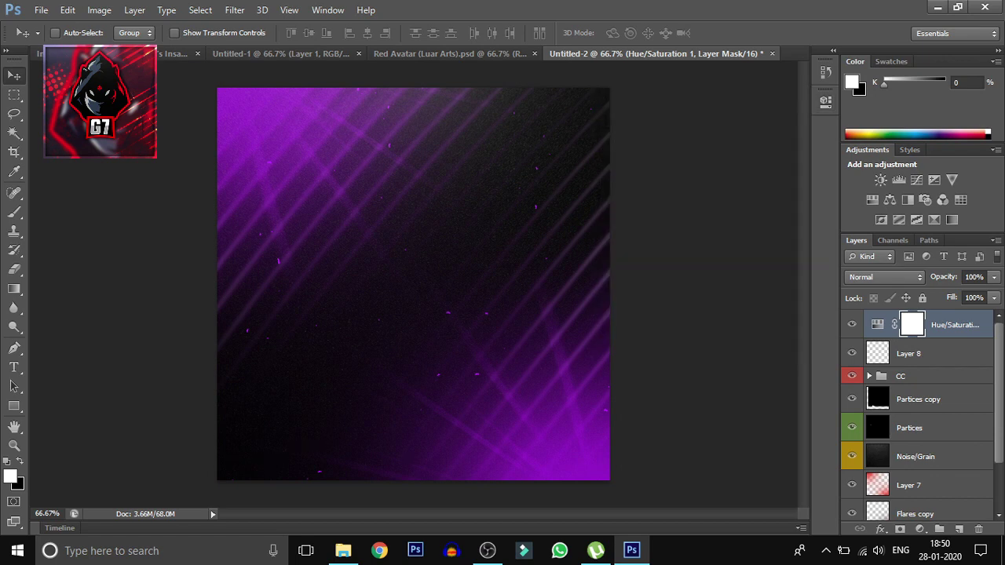
pyautogui.keyDown('ctrl'); pyautogui.click(908, 353); pyautogui.keyUp('ctrl')
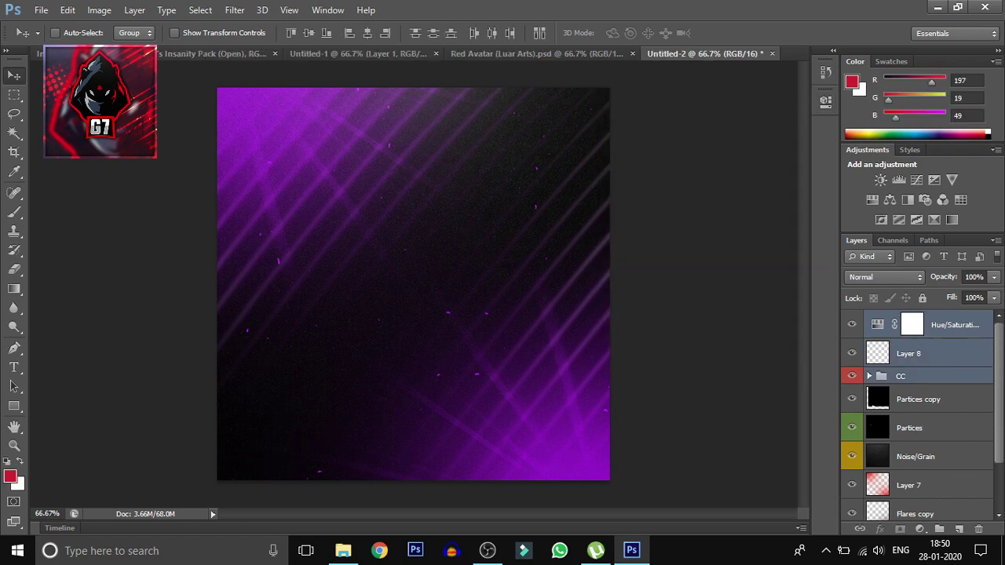
# Select the background layers from Particles copy down to Stock, then reselect only Layer 8.
pyautogui.keyDown('ctrl'); pyautogui.click(917, 399); pyautogui.keyUp('ctrl')
pyautogui.keyDown('ctrl'); pyautogui.click(908, 428); pyautogui.keyUp('ctrl')
pyautogui.keyDown('ctrl'); pyautogui.click(915, 456); pyautogui.keyUp('ctrl')
pyautogui.keyDown('ctrl'); pyautogui.click(909, 486); pyautogui.keyUp('ctrl')
pyautogui.keyDown('ctrl'); pyautogui.click(915, 513); pyautogui.keyUp('ctrl')
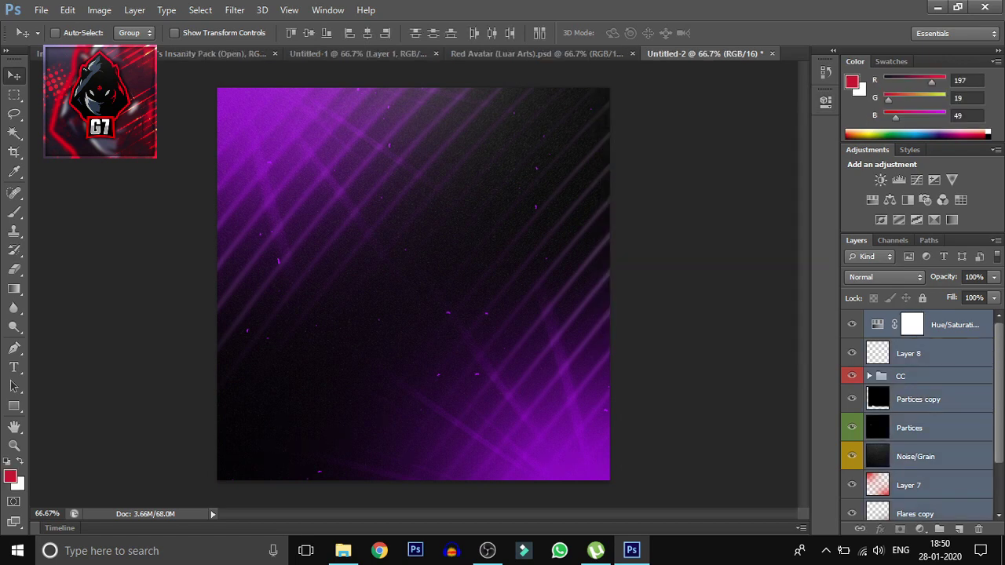
pyautogui.scroll(-2, 915, 424)
pyautogui.keyDown('ctrl'); pyautogui.click(906, 477); pyautogui.keyUp('ctrl')
pyautogui.keyDown('ctrl'); pyautogui.click(905, 506); pyautogui.keyUp('ctrl')
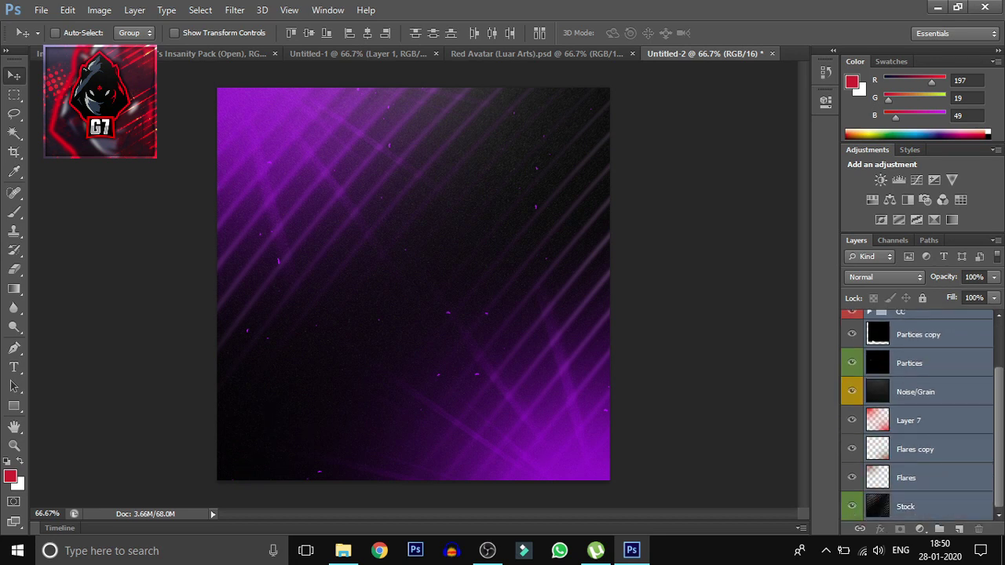
pyautogui.scroll(3, 914, 416)
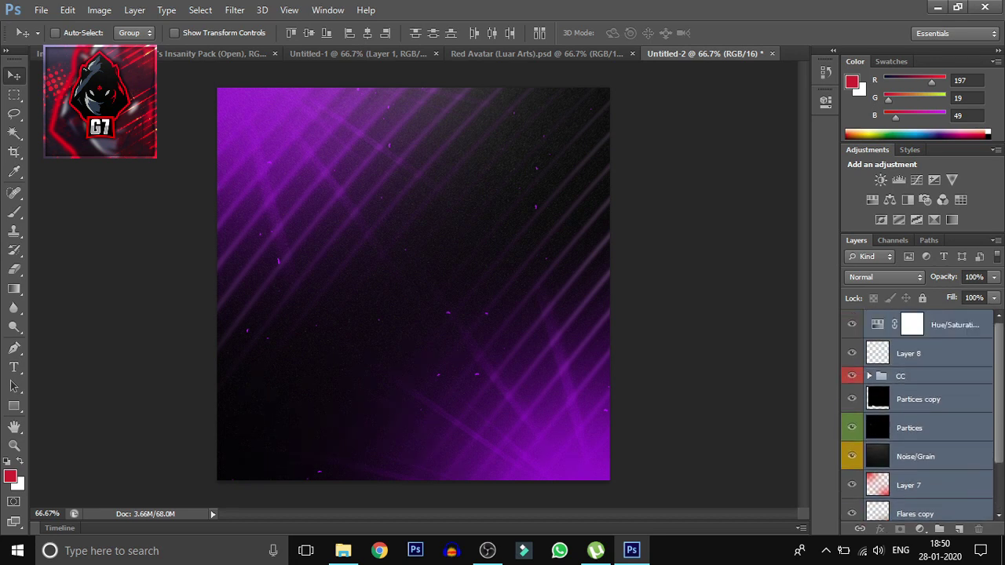
pyautogui.click(909, 353)
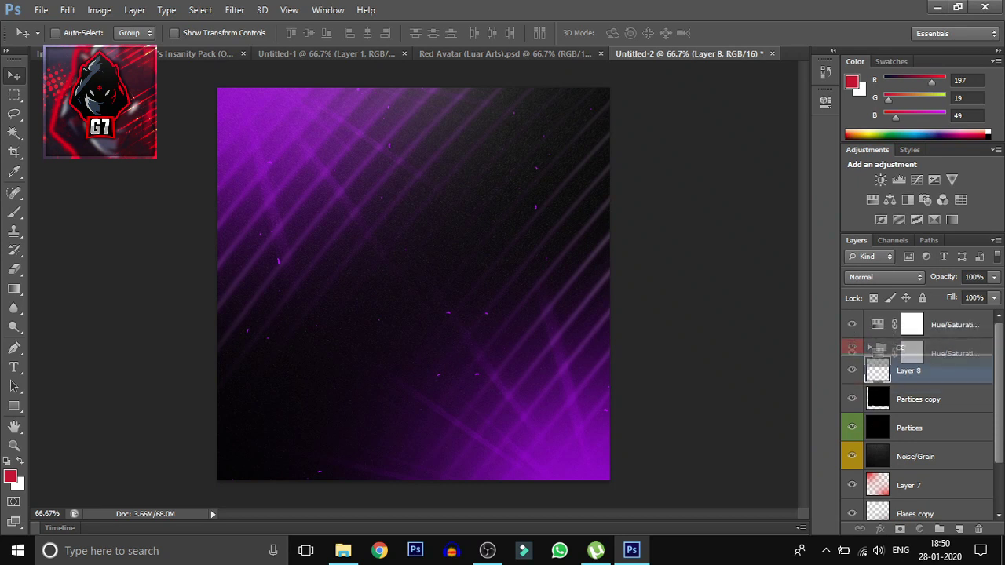
# Restore the CC group to the top, collapse it, and extend the selection down to Stock.
pyautogui.hotkey('ctrl', 'alt', 'z')
pyautogui.hotkey('ctrl', 'alt', 'z')
pyautogui.hotkey('ctrl', 'alt', 'z')
pyautogui.hotkey('ctrl', 'alt', 'z')
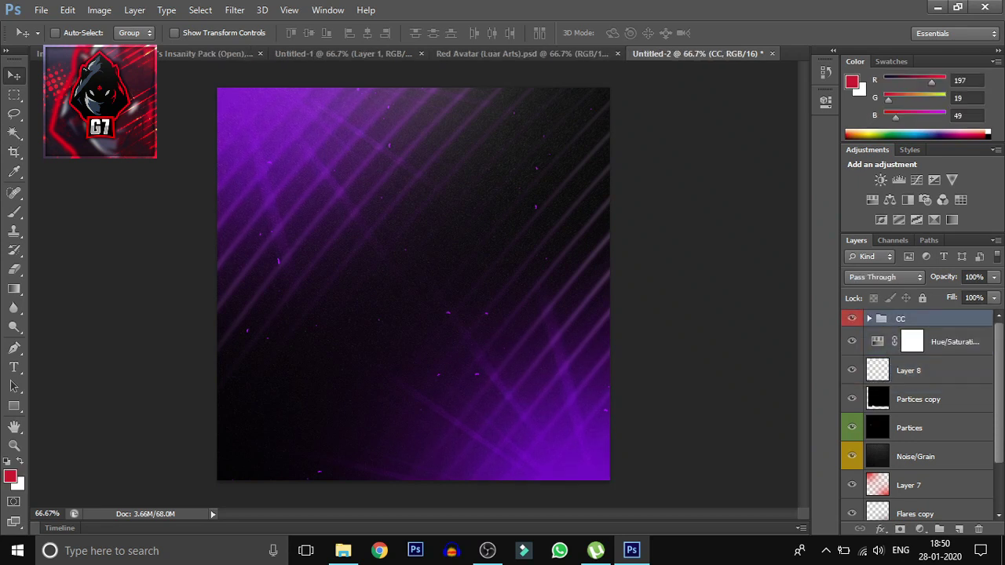
pyautogui.rightClick(925, 317)
pyautogui.press('Escape')
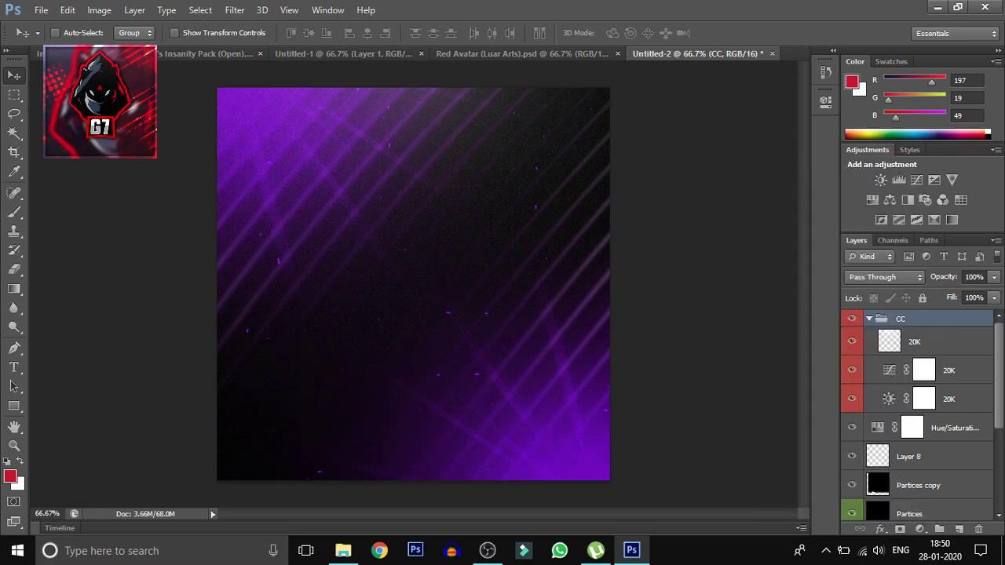
pyautogui.click(869, 318)
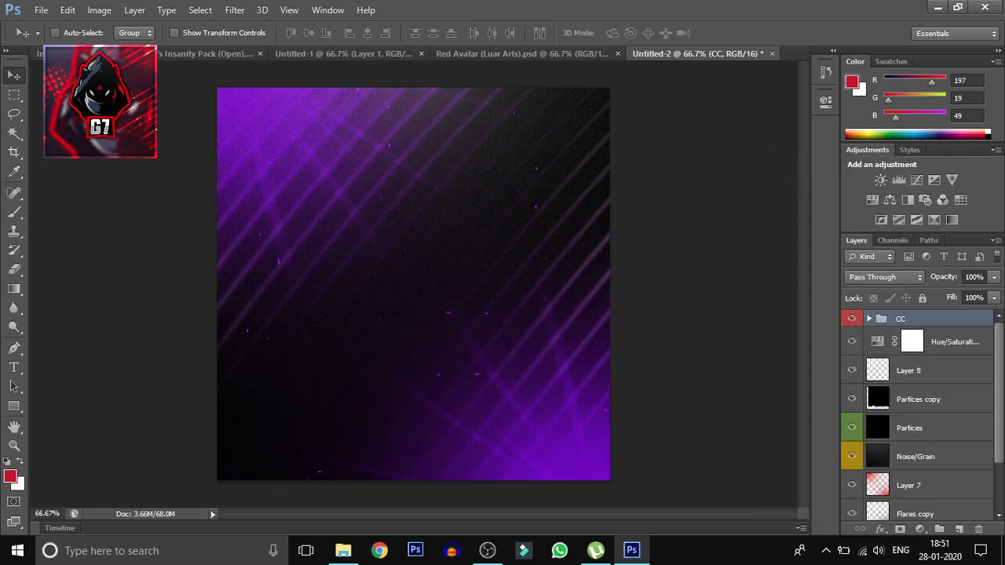
pyautogui.hotkey('alt', 'shift', '[')
pyautogui.hotkey('alt', 'shift', '[')
pyautogui.hotkey('alt', 'shift', '[')
pyautogui.hotkey('alt', 'shift', '[')
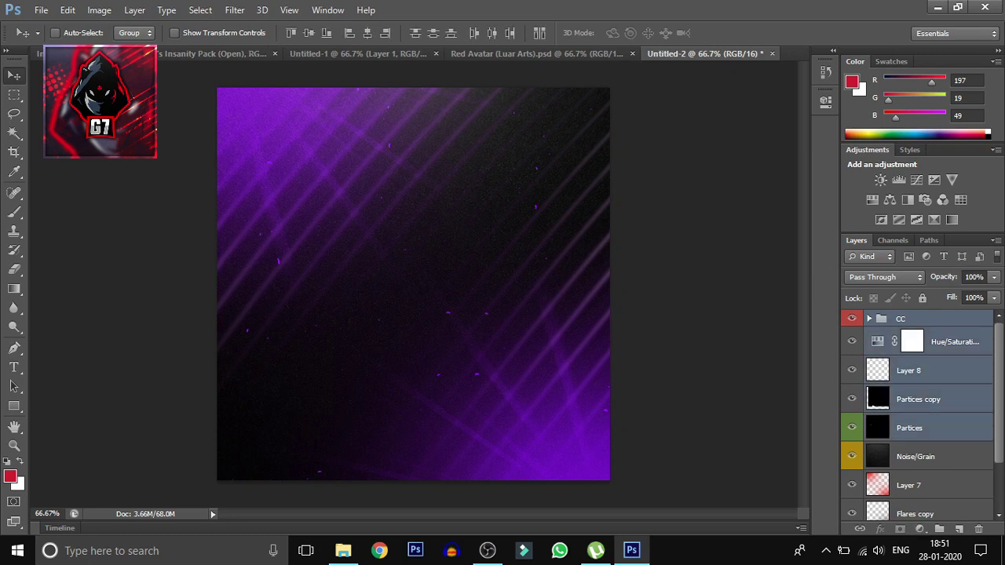
pyautogui.scroll(-2, 919, 416)
pyautogui.hotkey('alt', 'shift', '[')
pyautogui.hotkey('alt', 'shift', '[')
pyautogui.hotkey('alt', 'shift', '[')
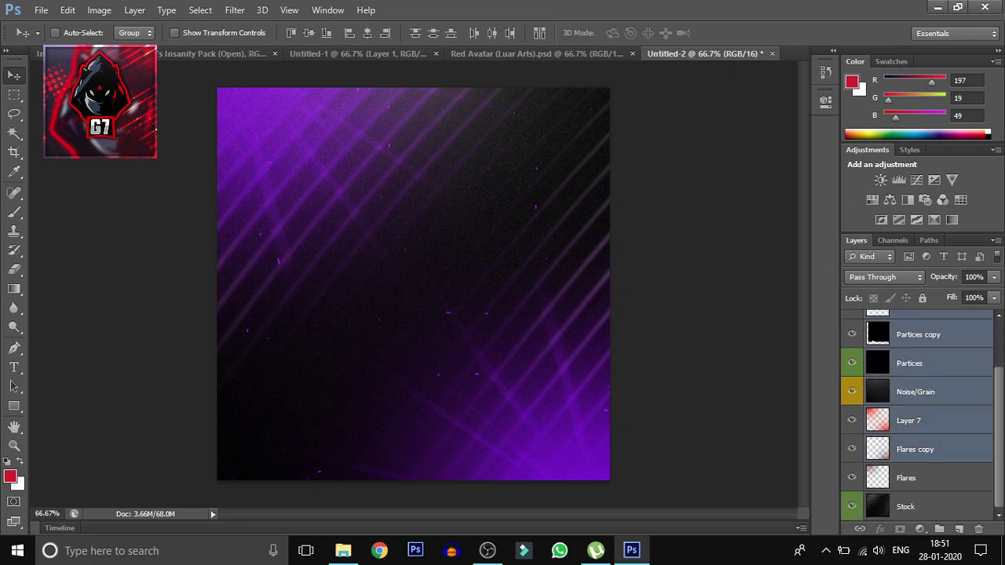
pyautogui.hotkey('alt', 'shift', '[')
pyautogui.hotkey('alt', 'shift', '[')
# Duplicate the selected background layers into Untitled-1 and view that document.
pyautogui.rightClick(942, 393)
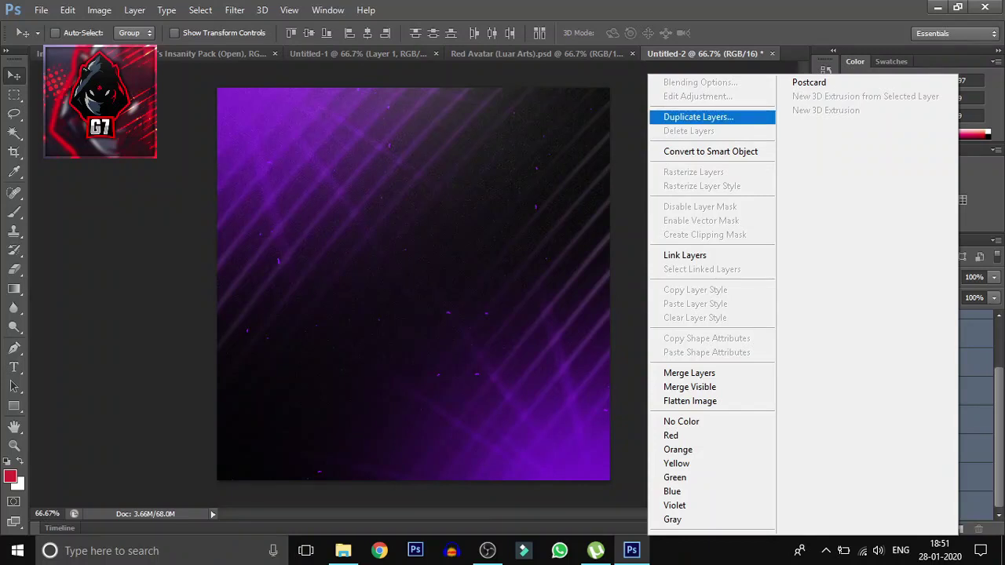
pyautogui.click(691, 117)
pyautogui.click(493, 220)
pyautogui.press('Up')
pyautogui.press('Up')
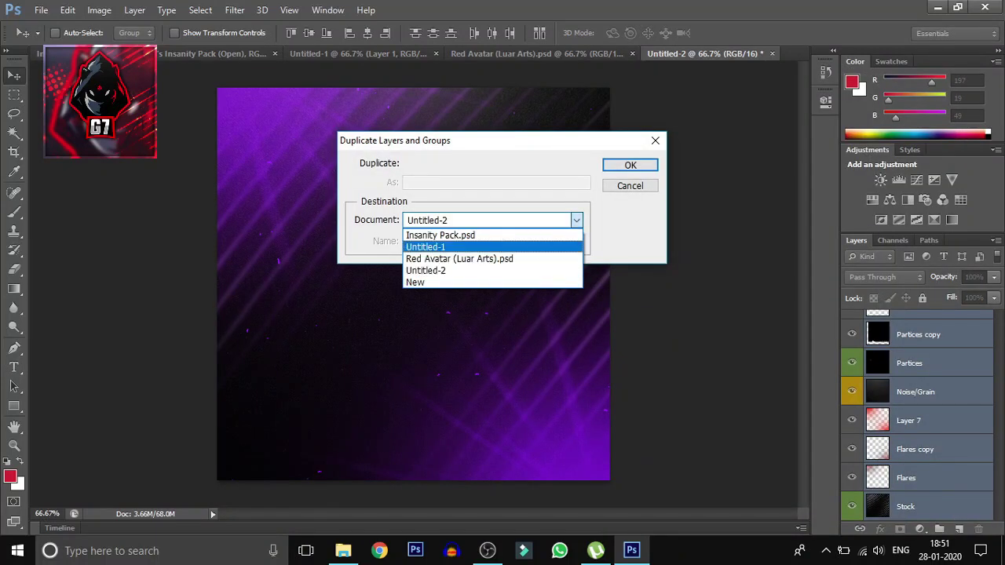
pyautogui.press('Return')
pyautogui.press('Return')
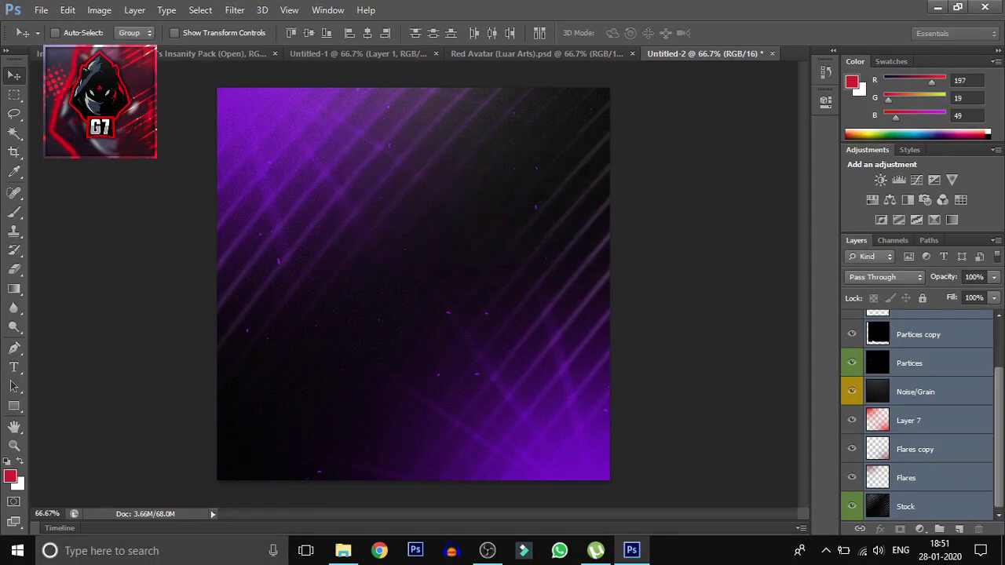
pyautogui.click(360, 53)
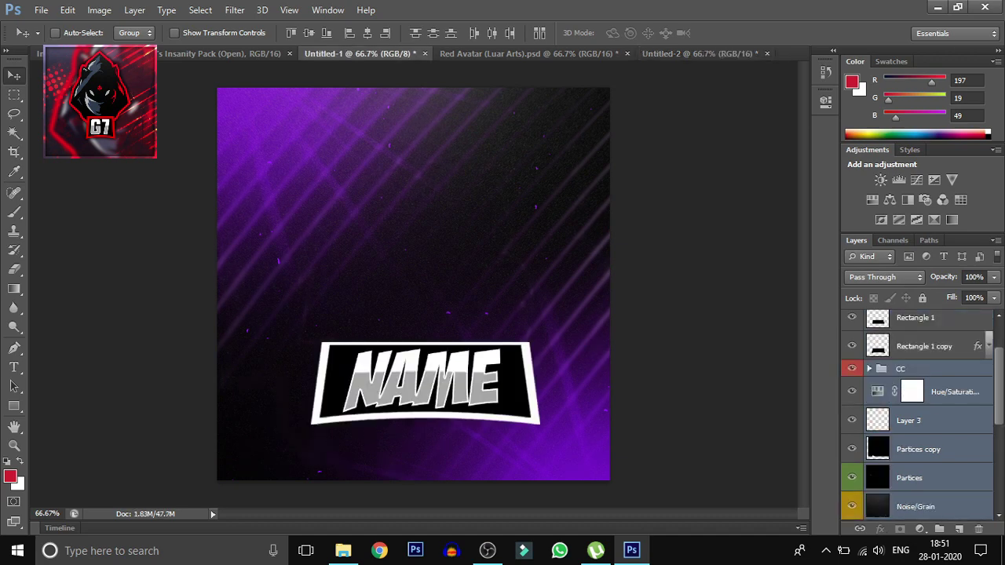
# Duplicate the reaper mascot layer, Layer 1, with Ctrl+J.
pyautogui.scroll(-1, 919, 416)
pyautogui.scroll(-3, 918, 416)
pyautogui.scroll(-3, 918, 416)
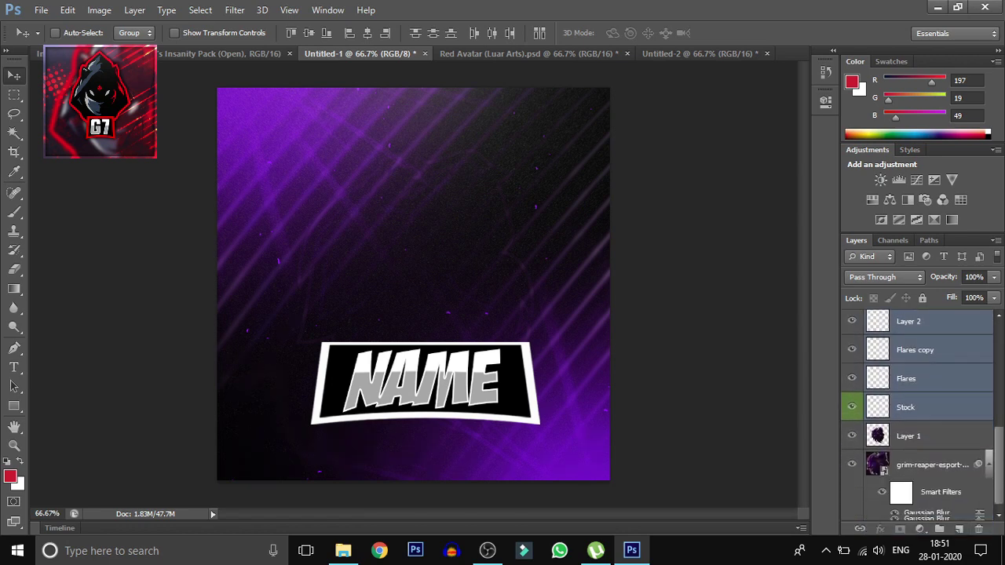
pyautogui.scroll(2, 919, 416)
pyautogui.scroll(1, 919, 416)
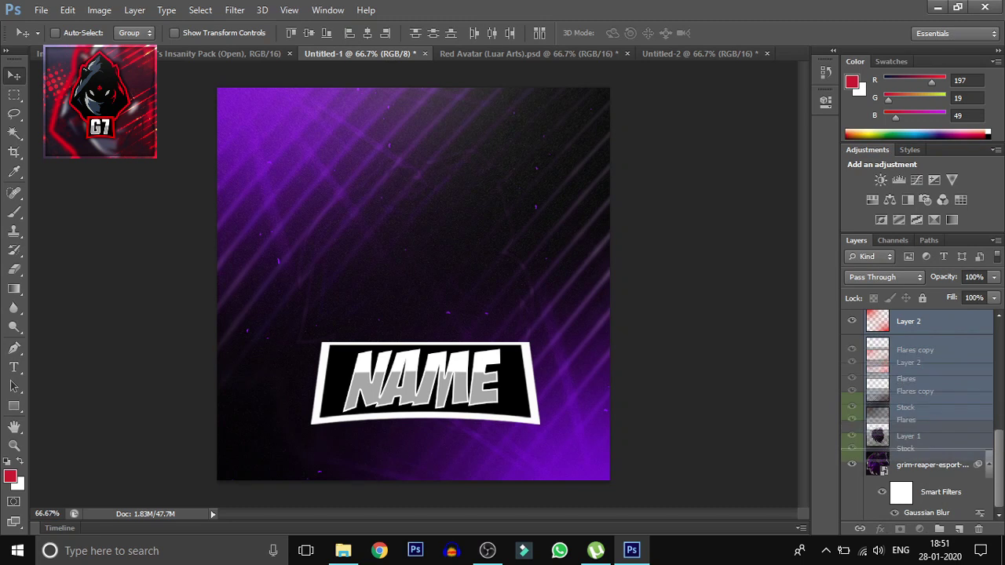
pyautogui.scroll(3, 918, 416)
pyautogui.scroll(1, 918, 416)
pyautogui.scroll(2, 918, 416)
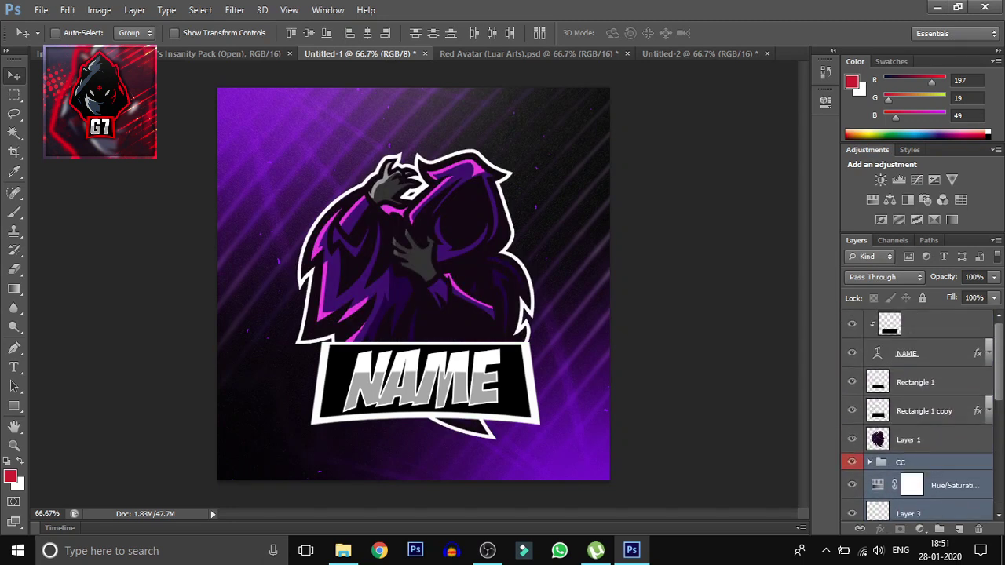
pyautogui.scroll(1, 918, 416)
pyautogui.hotkey('alt', ']')
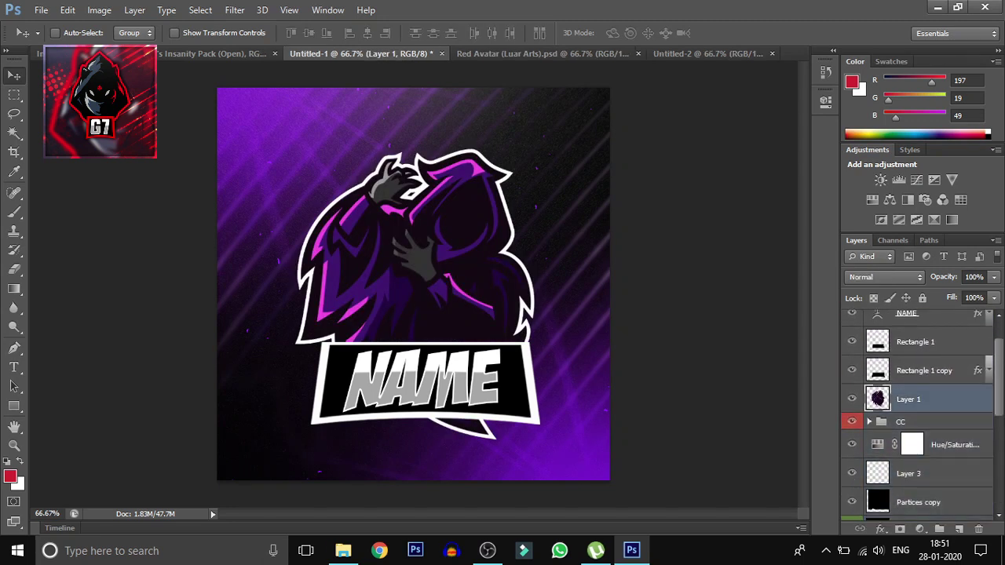
pyautogui.hotkey('ctrl', 'j')
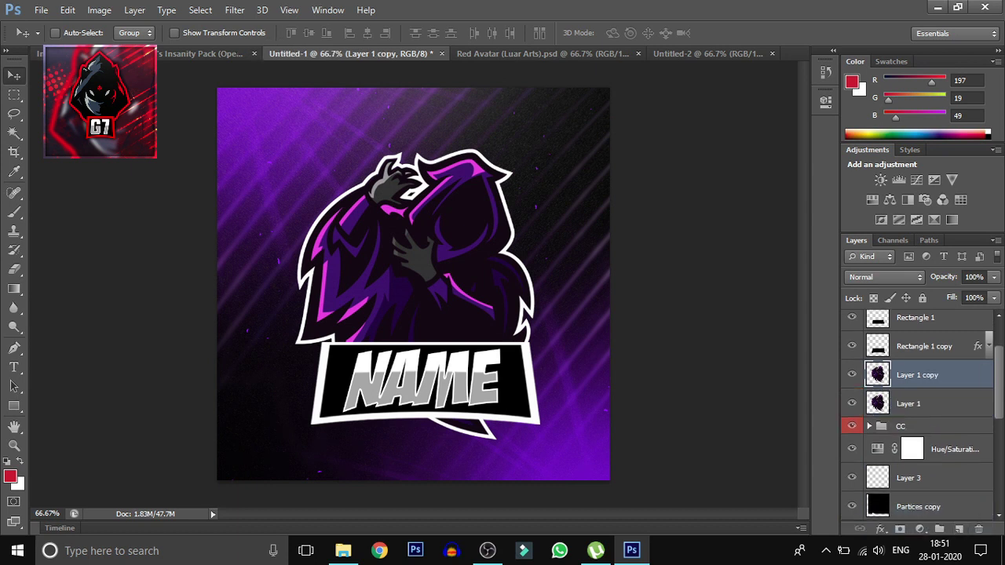
# Move Layer 1 copy down below Layer 2 and hide the Hue/Saturation adjustment.
pyautogui.moveTo(917, 375)
pyautogui.mouseDown()
pyautogui.moveTo(918, 508)
pyautogui.moveTo(917, 364)
pyautogui.mouseUp()
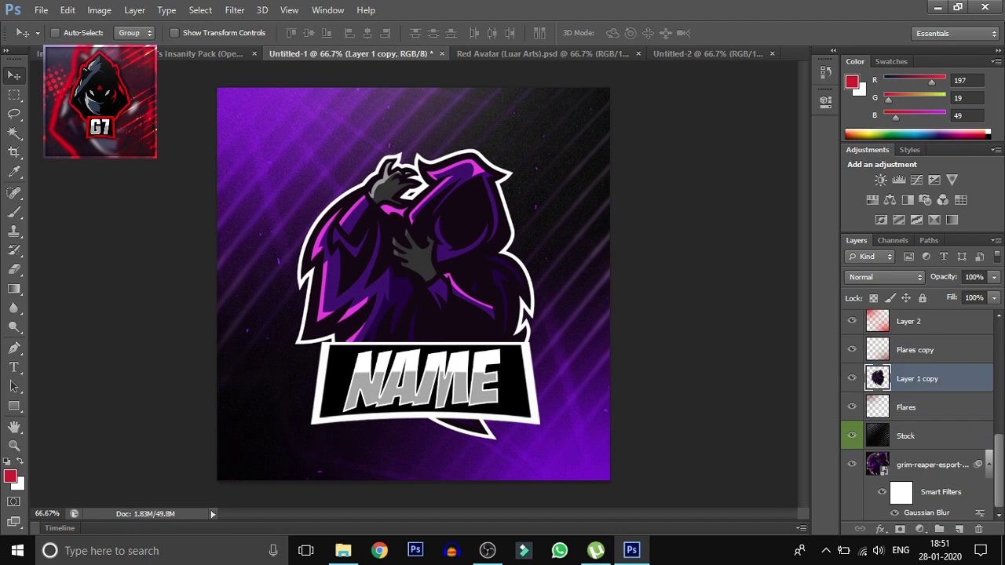
pyautogui.moveTo(917, 379); pyautogui.dragTo(916, 345)
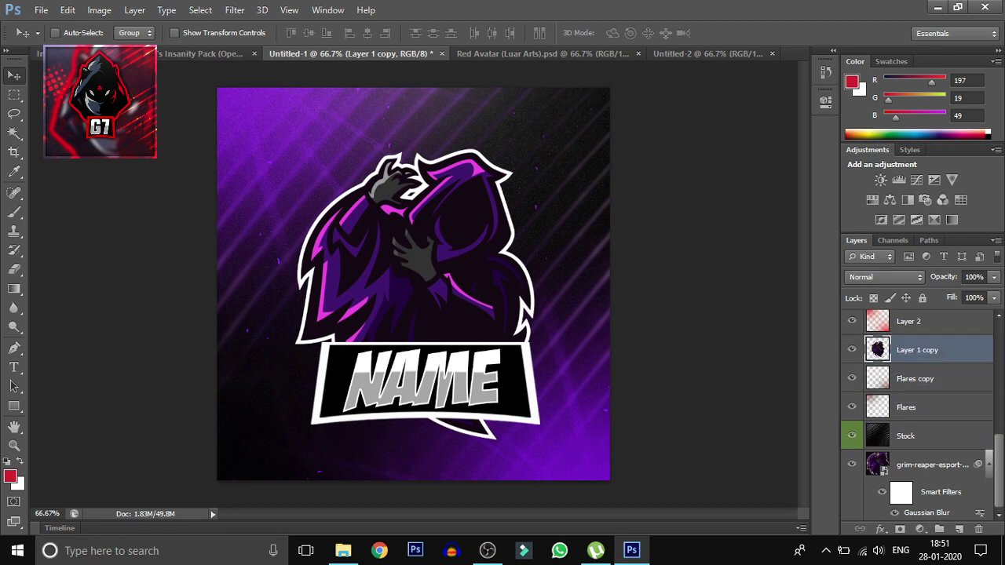
pyautogui.scroll(4, 918, 408)
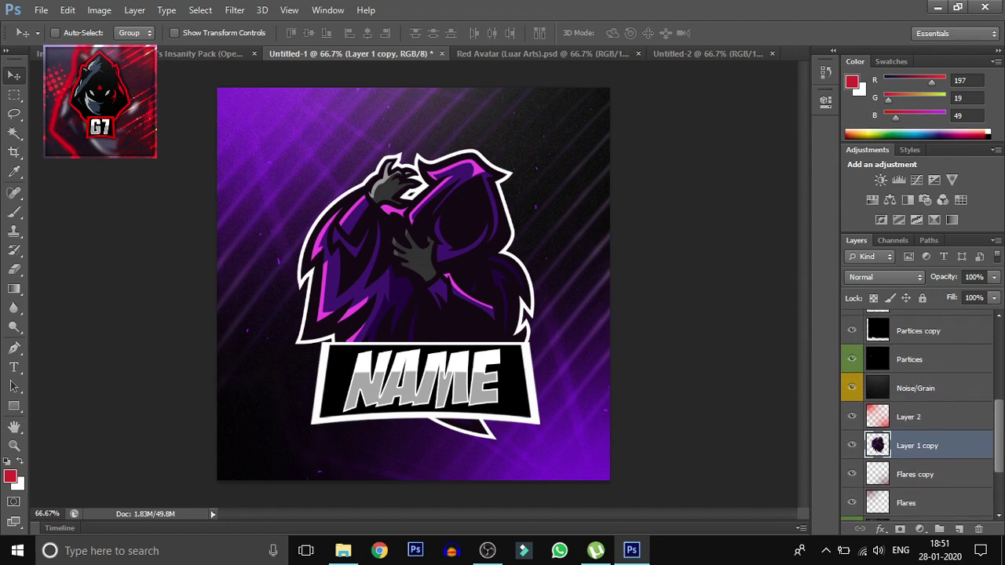
pyautogui.moveTo(917, 388); pyautogui.dragTo(917, 375)
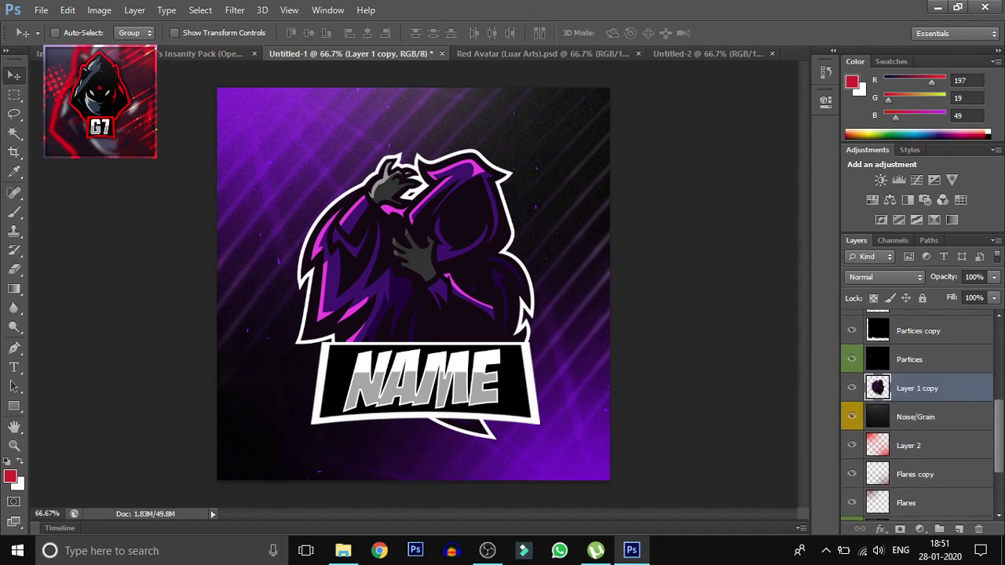
pyautogui.scroll(3, 919, 416)
pyautogui.click(852, 390)
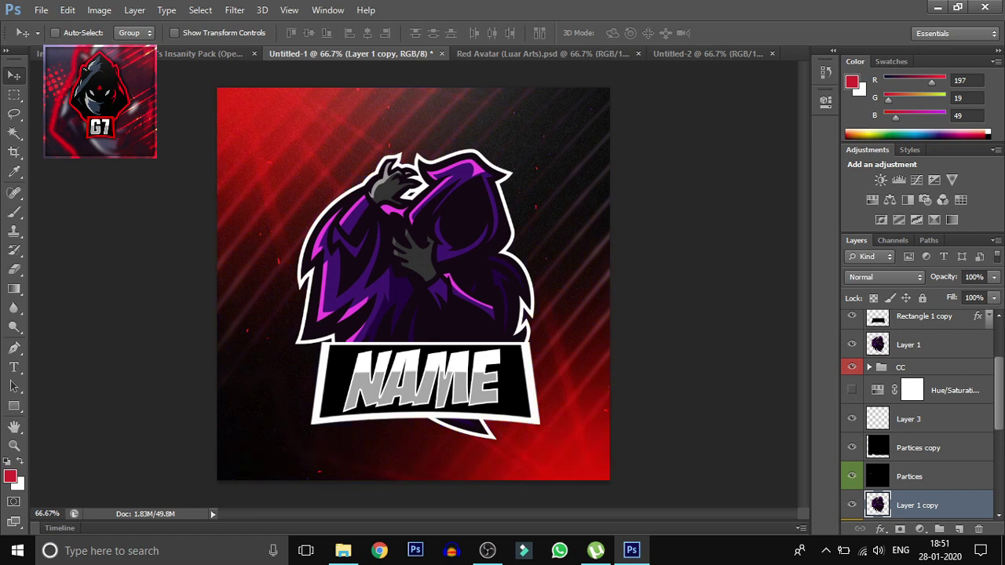
# Restore the Hue/Saturation adjustment and set Layer 1 copy to Overlay blending.
pyautogui.click(852, 391)
pyautogui.scroll(-1, 918, 416)
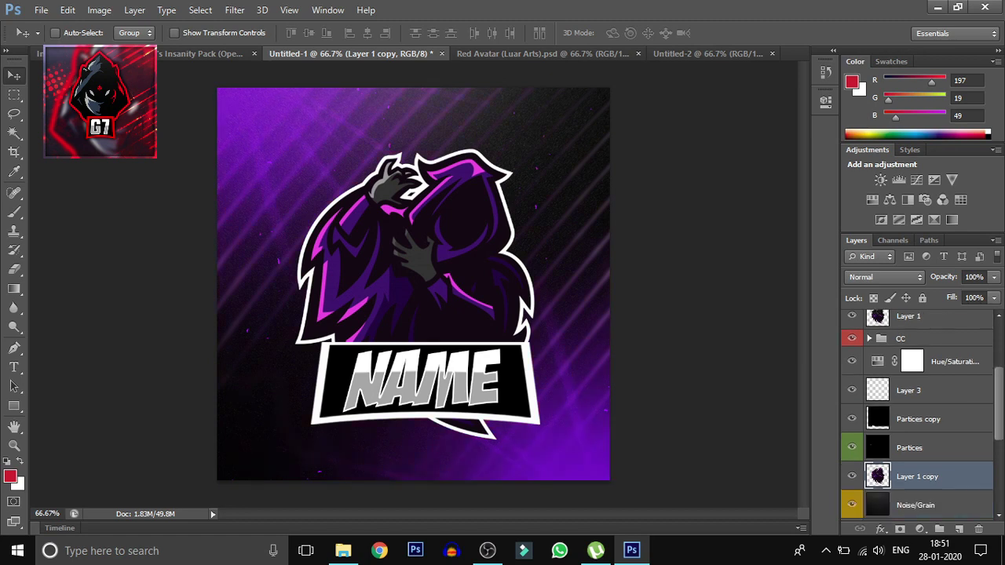
pyautogui.click(885, 276)
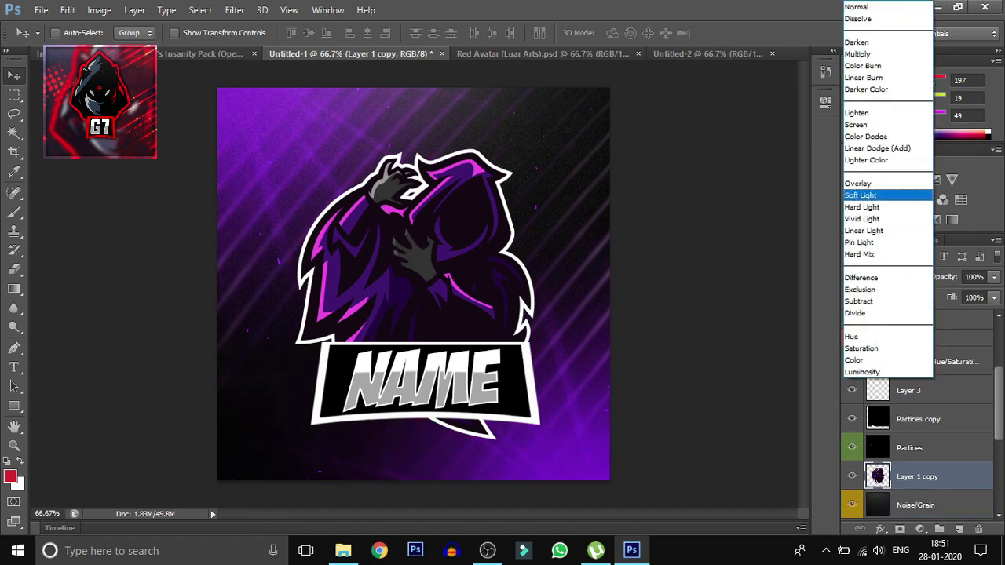
pyautogui.click(863, 182)
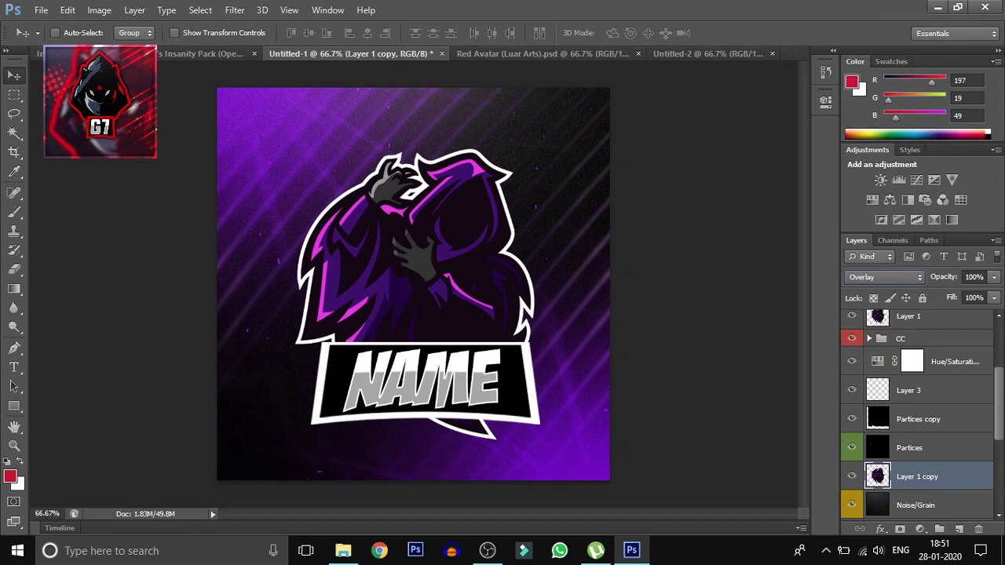
# Inspect the blend modes of layers in the Red Avatar reference document.
pyautogui.click(541, 53)
pyautogui.scroll(-2, 918, 416)
pyautogui.scroll(-2, 919, 416)
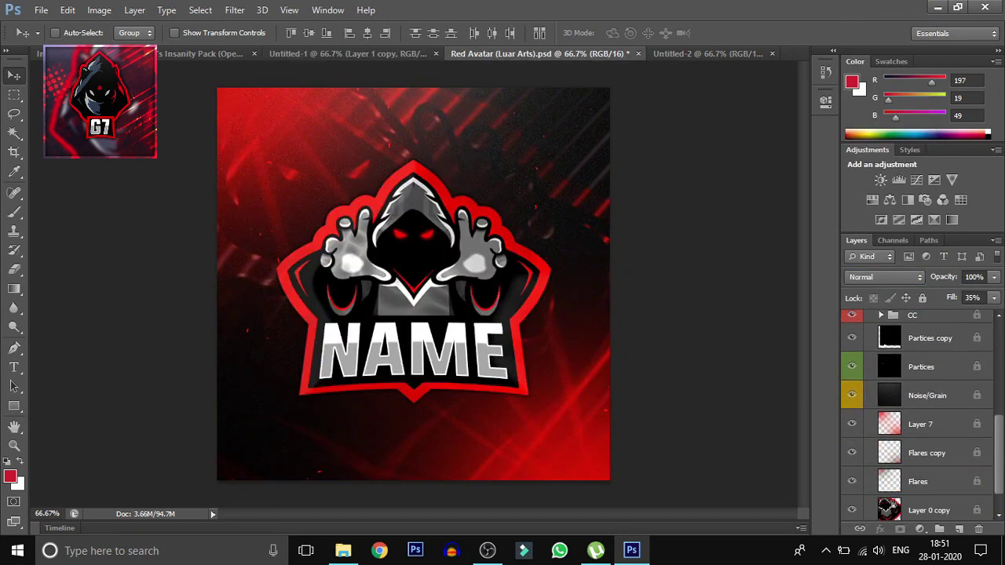
pyautogui.scroll(-1, 918, 417)
pyautogui.click(929, 481)
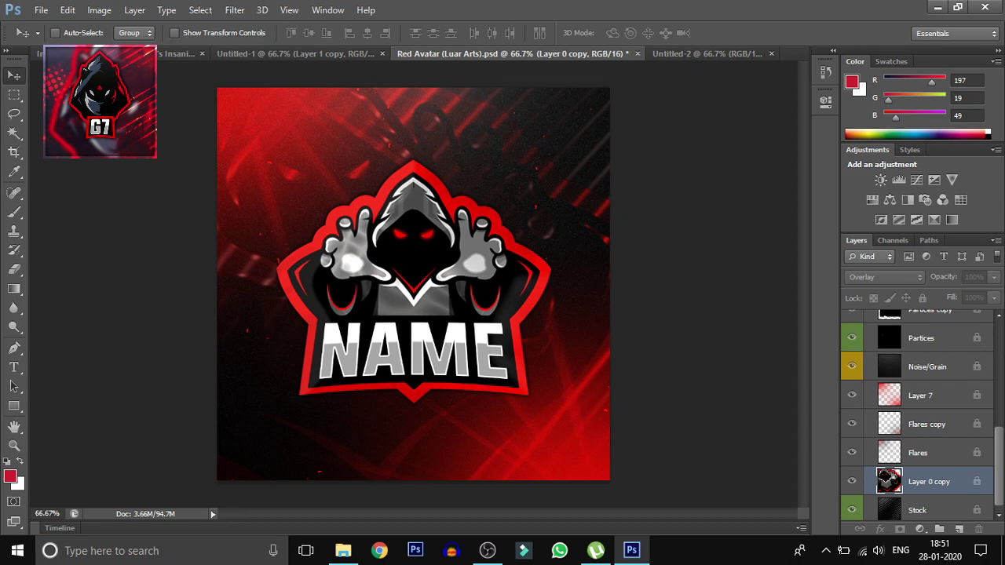
pyautogui.hotkey('alt', ']')
pyautogui.hotkey('alt', ']')
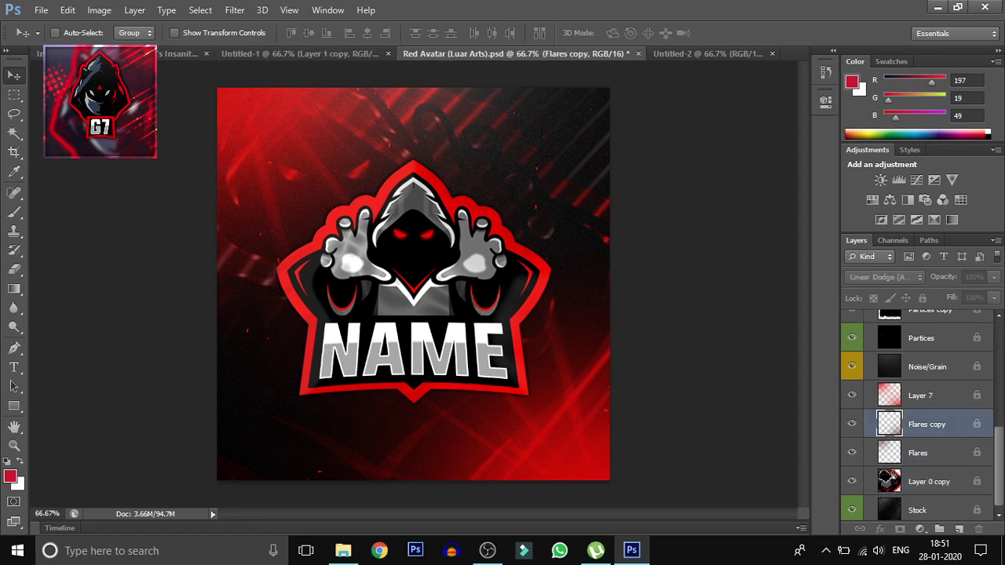
pyautogui.hotkey('alt', ']')
pyautogui.hotkey('alt', ']')
pyautogui.hotkey('alt', '[')
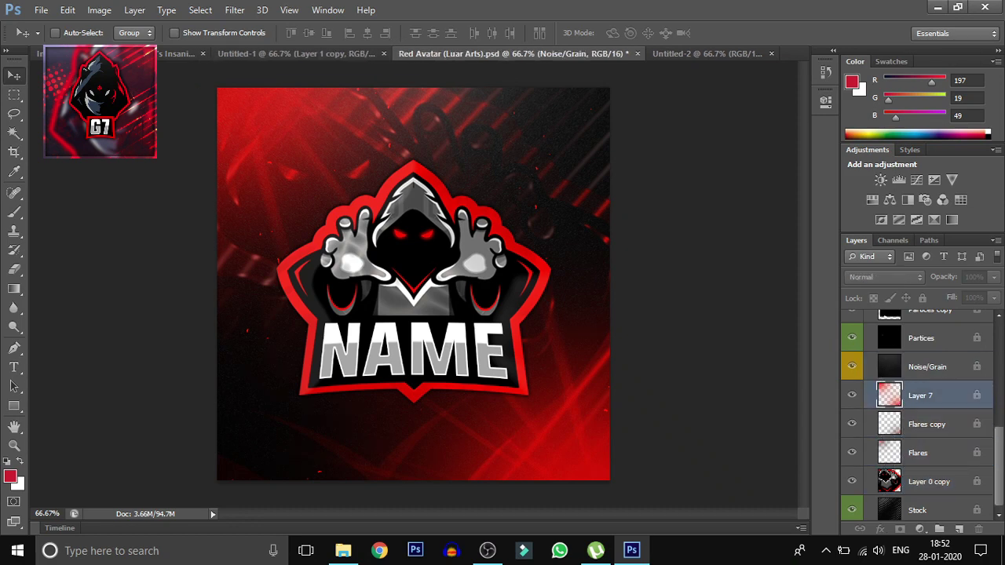
pyautogui.hotkey('alt', '[')
pyautogui.hotkey('alt', '[')
pyautogui.hotkey('alt', '[')
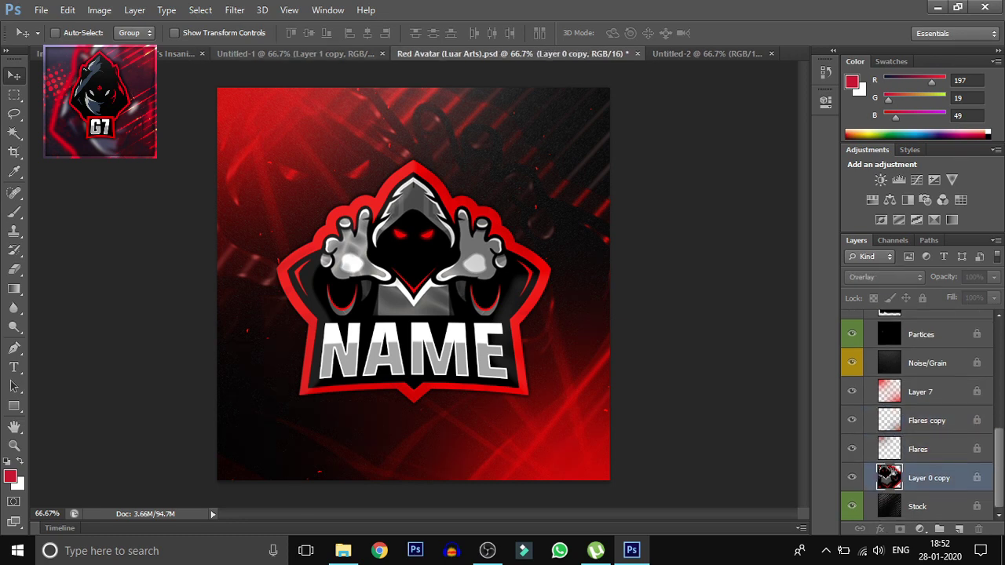
# Back in Untitled-1, set the grim-reaper smart object layer to Overlay blending.
pyautogui.hotkey('ctrl', 'shift', 'Tab')
pyautogui.hotkey('alt', '[')
pyautogui.hotkey('alt', '[')
pyautogui.hotkey('alt', '[')
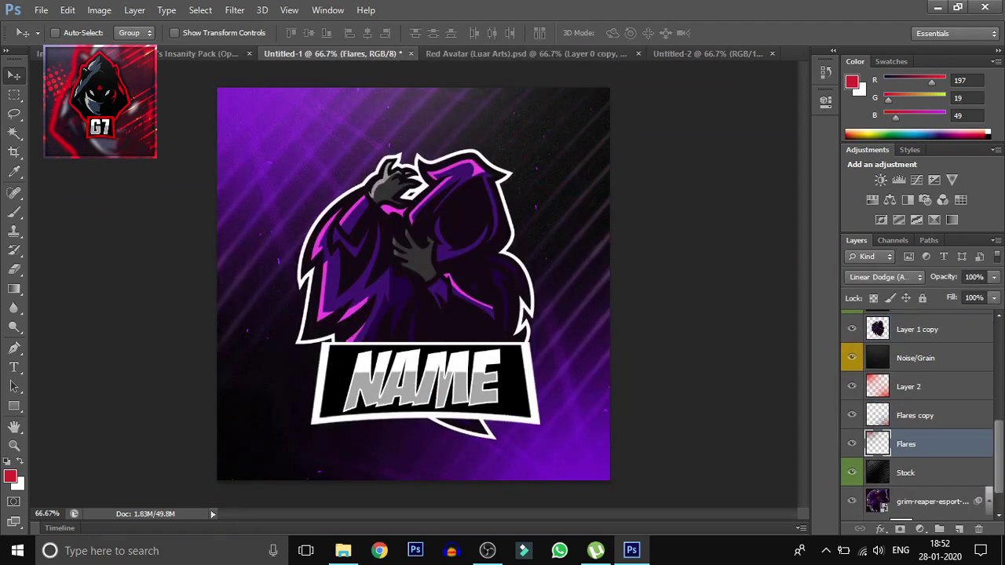
pyautogui.hotkey('alt', ']')
pyautogui.hotkey('alt', ']')
pyautogui.hotkey('alt', ']')
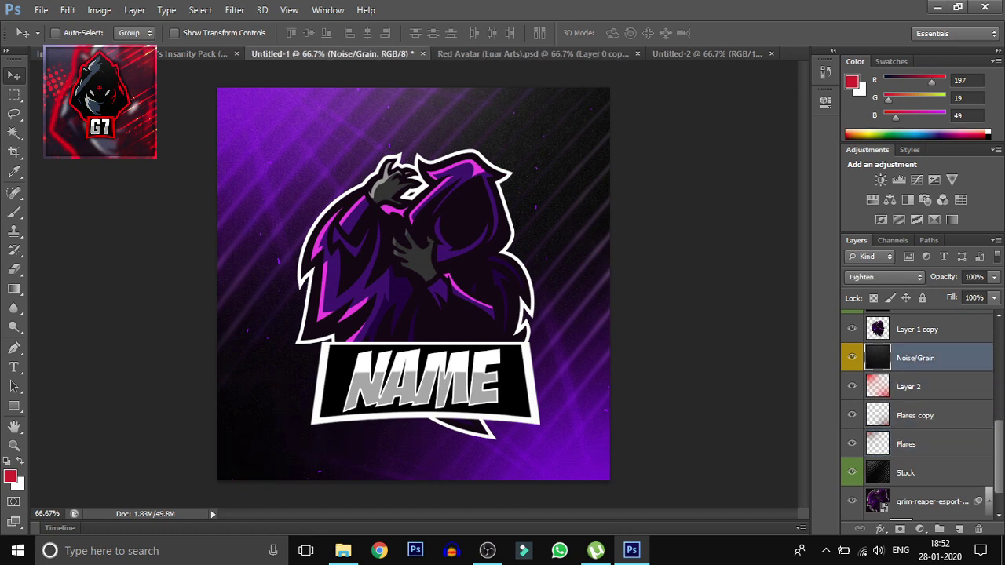
pyautogui.scroll(-1, 919, 416)
pyautogui.hotkey('alt', '[')
pyautogui.hotkey('alt', '[')
pyautogui.hotkey('alt', '[')
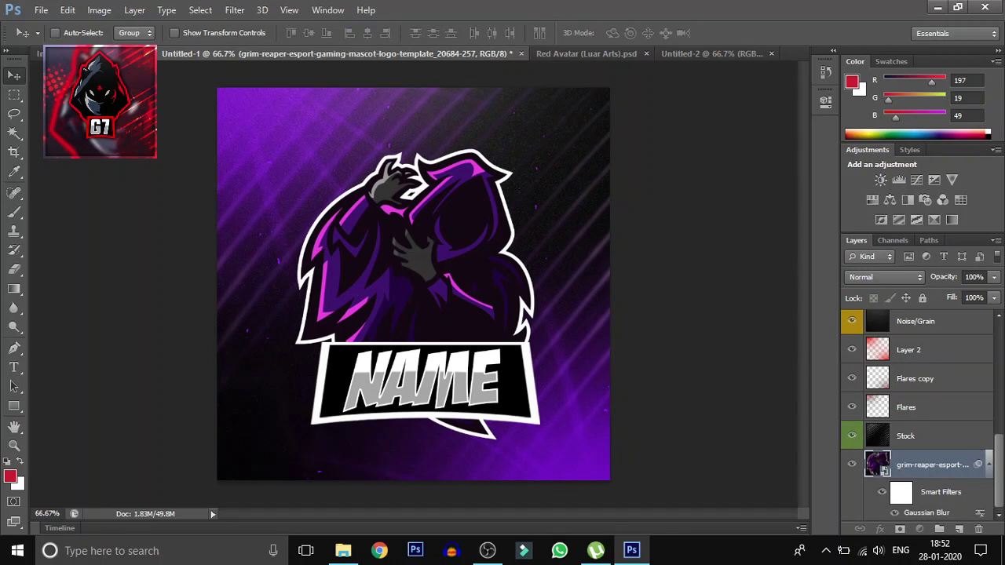
pyautogui.click(885, 277)
pyautogui.click(887, 242)
# Move the grim-reaper layer above Stock and nudge the overlay texture up and left.
pyautogui.click(585, 54)
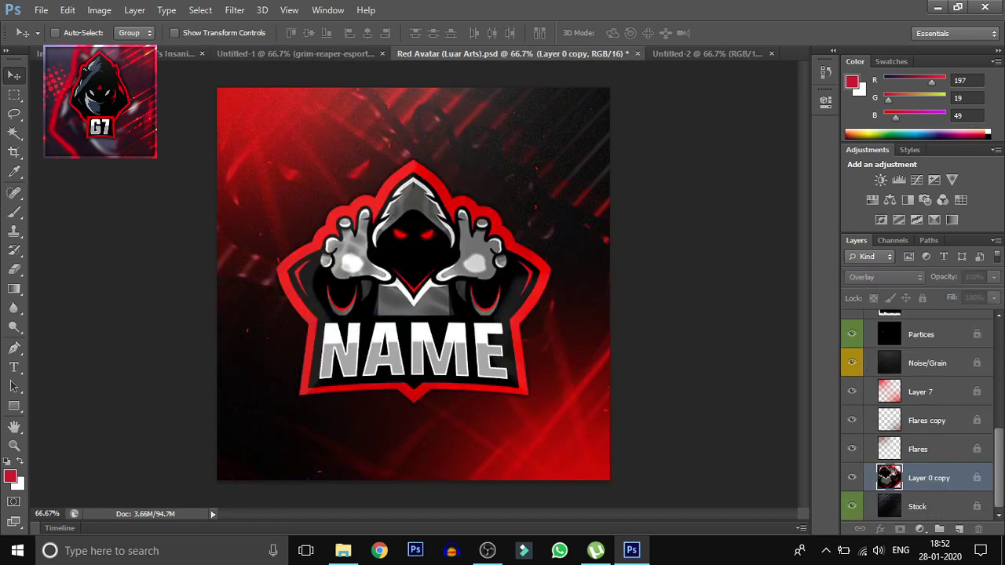
pyautogui.click(295, 53)
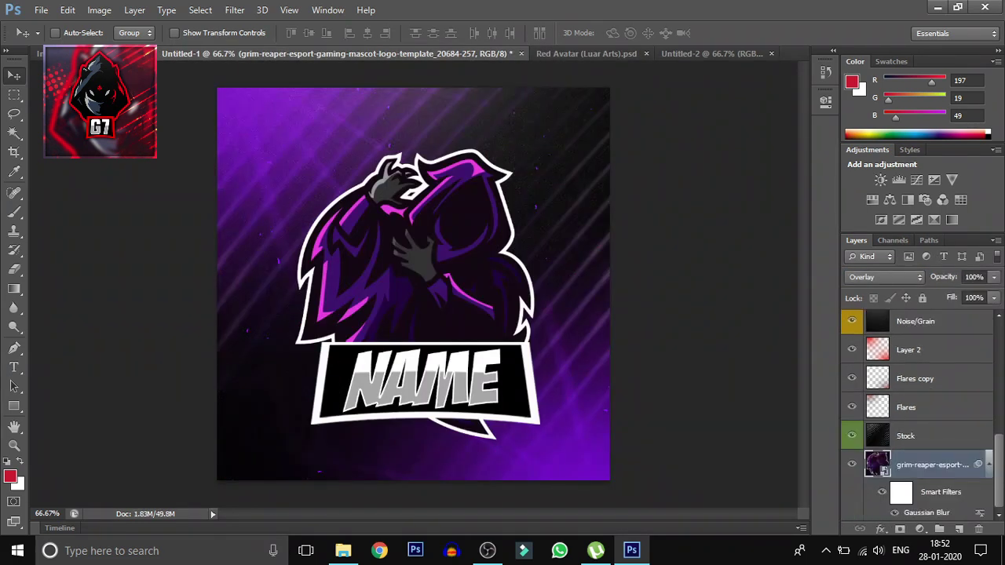
pyautogui.moveTo(930, 464); pyautogui.dragTo(931, 428)
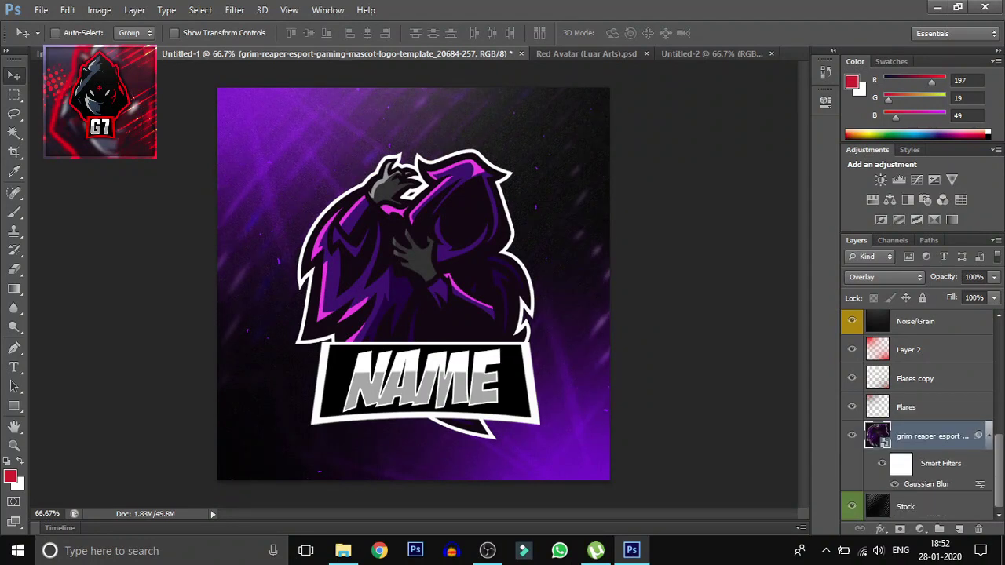
pyautogui.moveTo(291, 249); pyautogui.dragTo(179, 210)
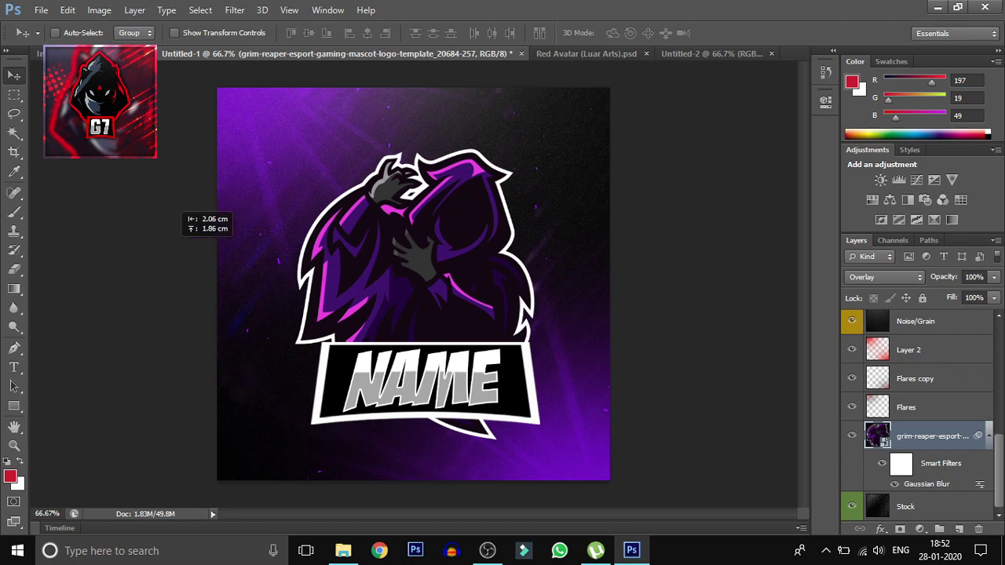
pyautogui.moveTo(179, 210); pyautogui.dragTo(239, 241)
# In Red Avatar, expand the CC group and collapse Background, then return to Untitled-1.
pyautogui.click(585, 54)
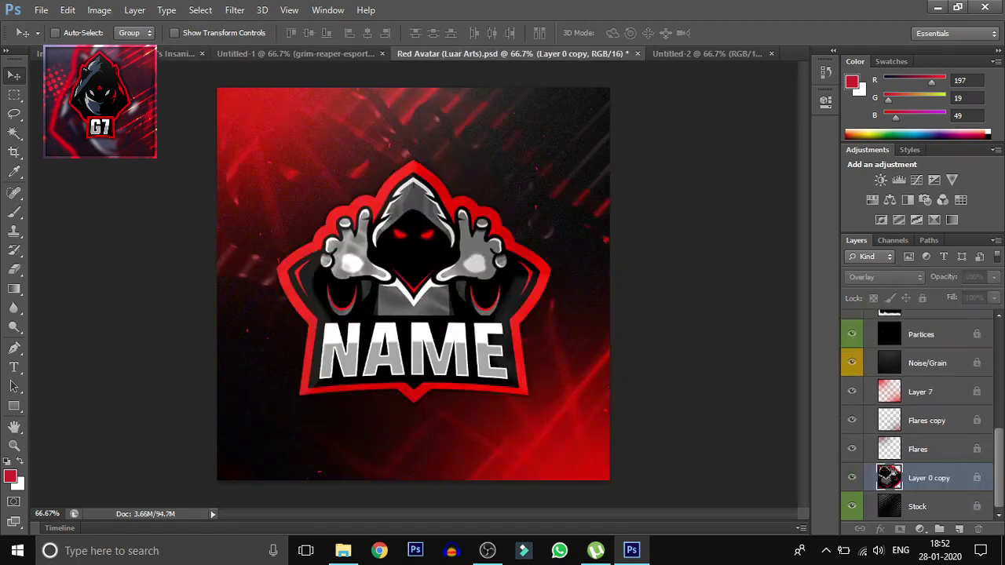
pyautogui.scroll(3, 919, 416)
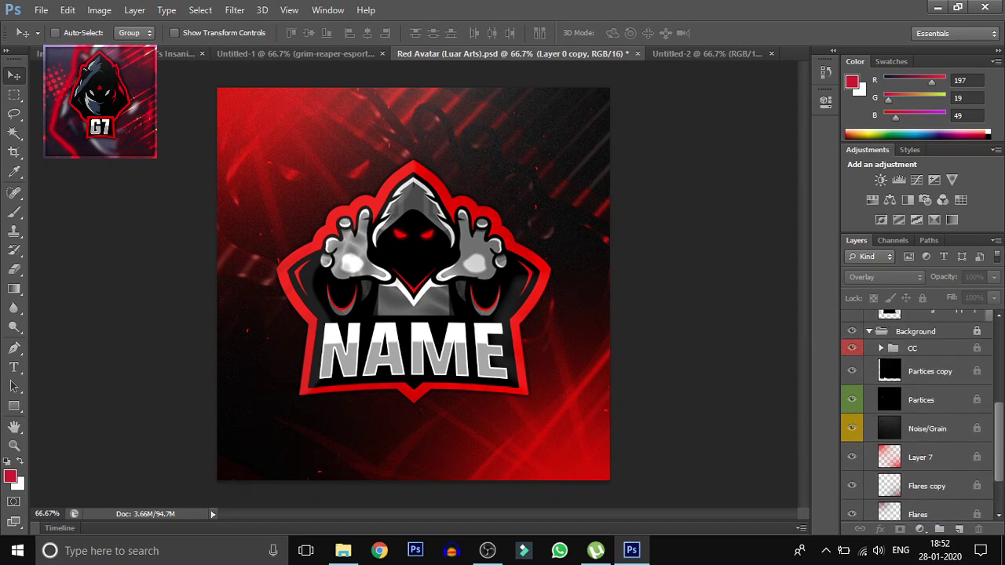
pyautogui.click(881, 398)
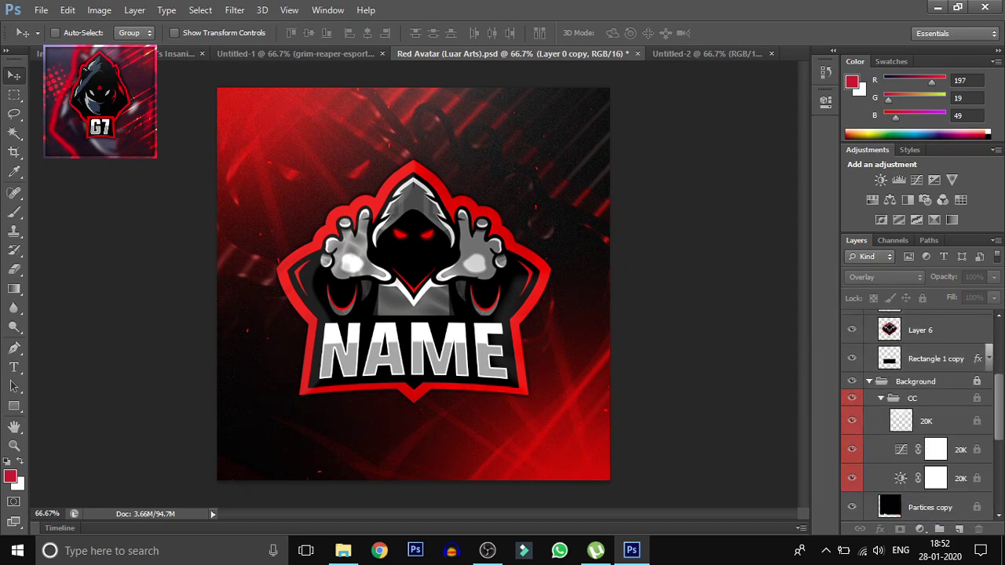
pyautogui.click(869, 381)
pyautogui.click(915, 511)
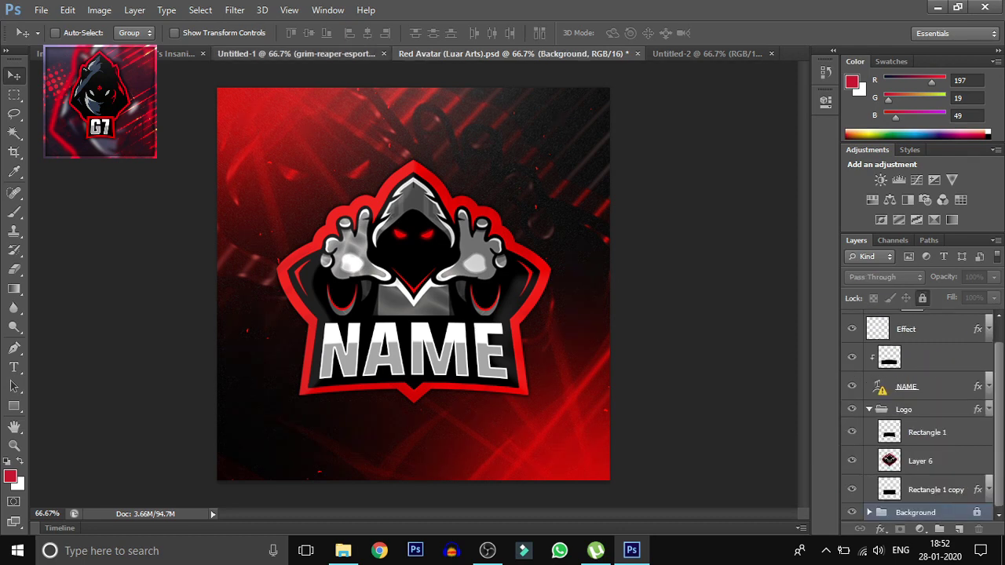
pyautogui.hotkey('ctrl', 'shift', 'Tab')
pyautogui.scroll(-1, 919, 416)
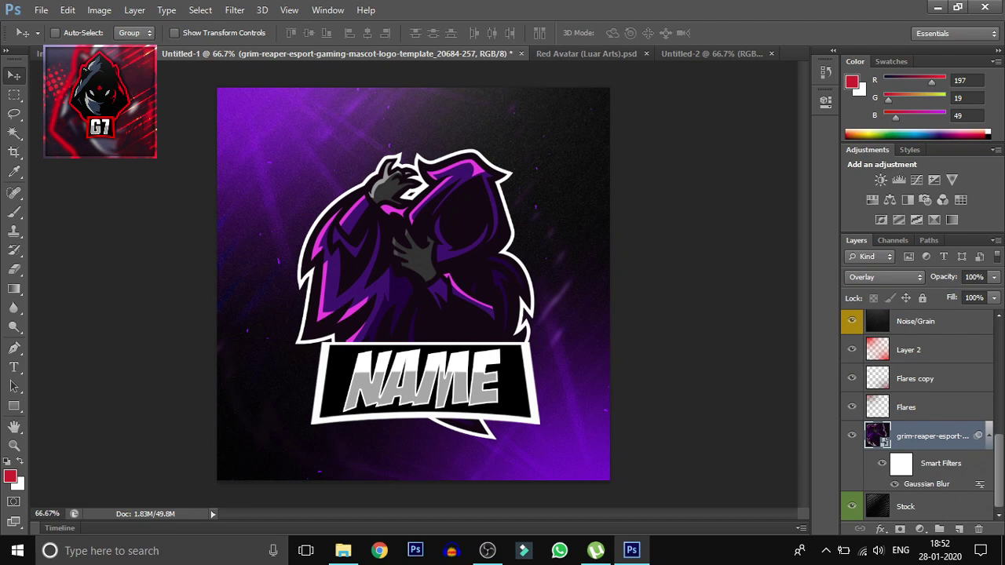
# Hide and delete the blurred grim-reaper smart object layer.
pyautogui.scroll(2, 918, 416)
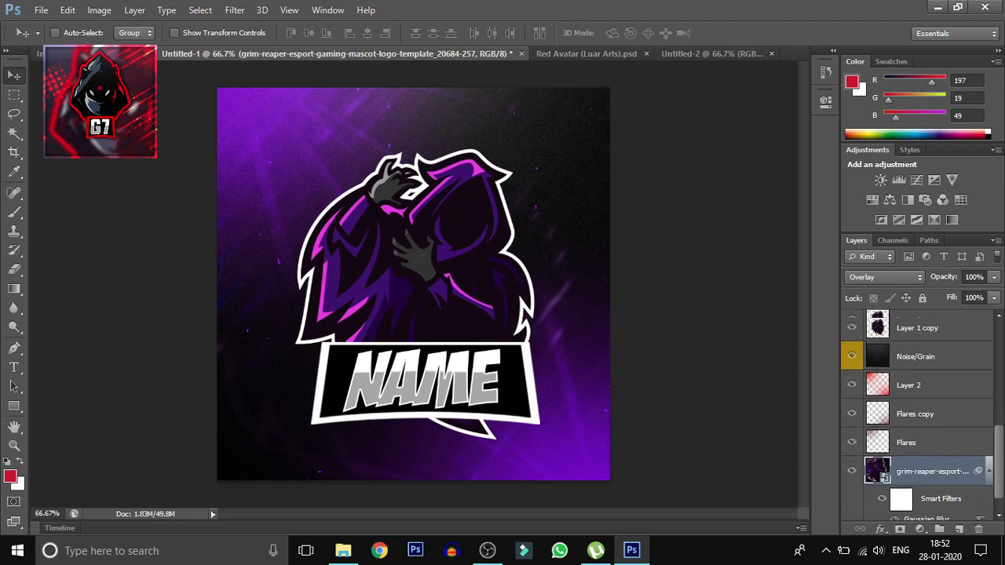
pyautogui.scroll(2, 918, 416)
pyautogui.click(917, 418)
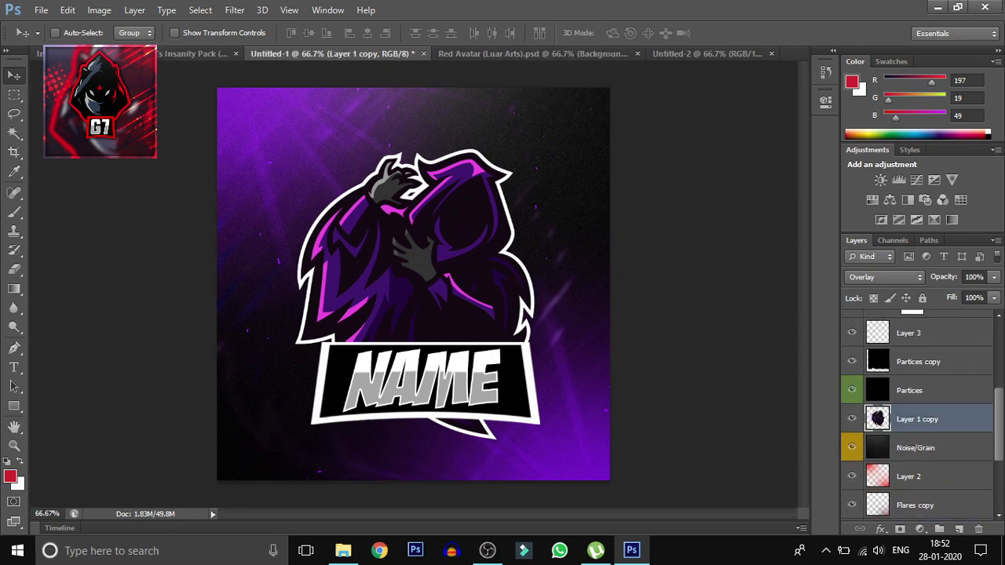
pyautogui.hotkey('ctrl', 'z')
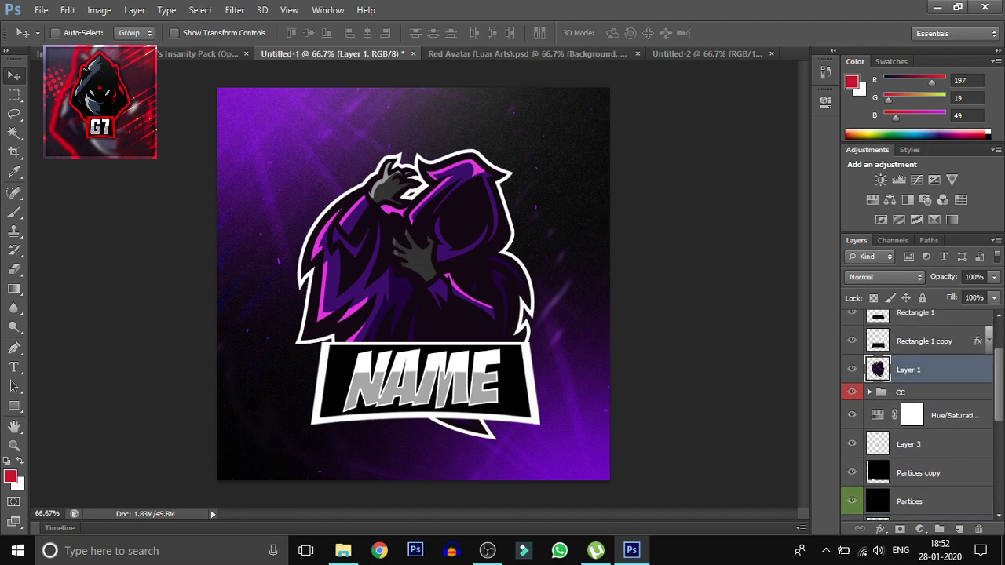
pyautogui.scroll(3, 918, 416)
pyautogui.scroll(-5, 918, 416)
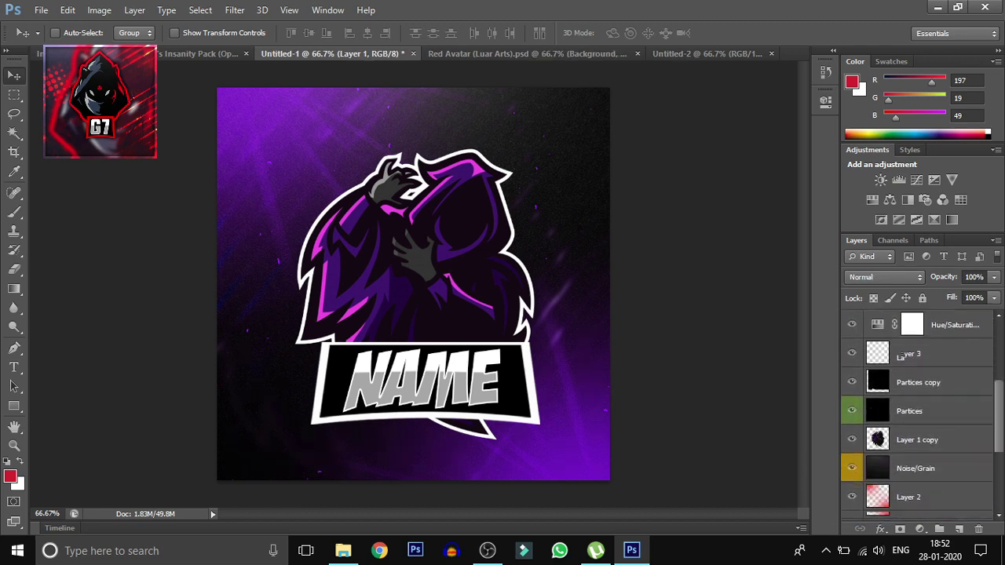
pyautogui.scroll(-2, 919, 416)
pyautogui.click(918, 399)
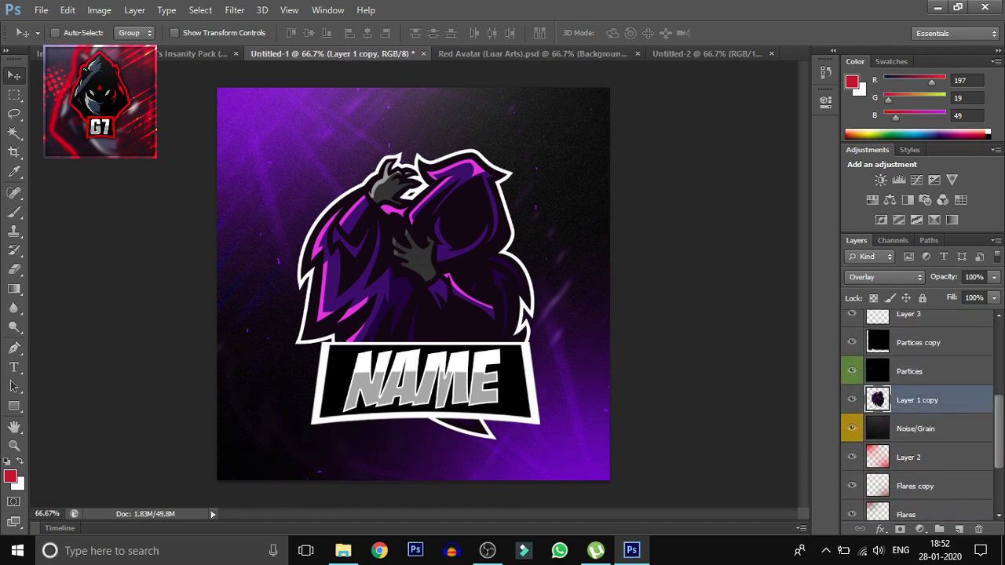
pyautogui.scroll(-4, 919, 416)
pyautogui.click(931, 436)
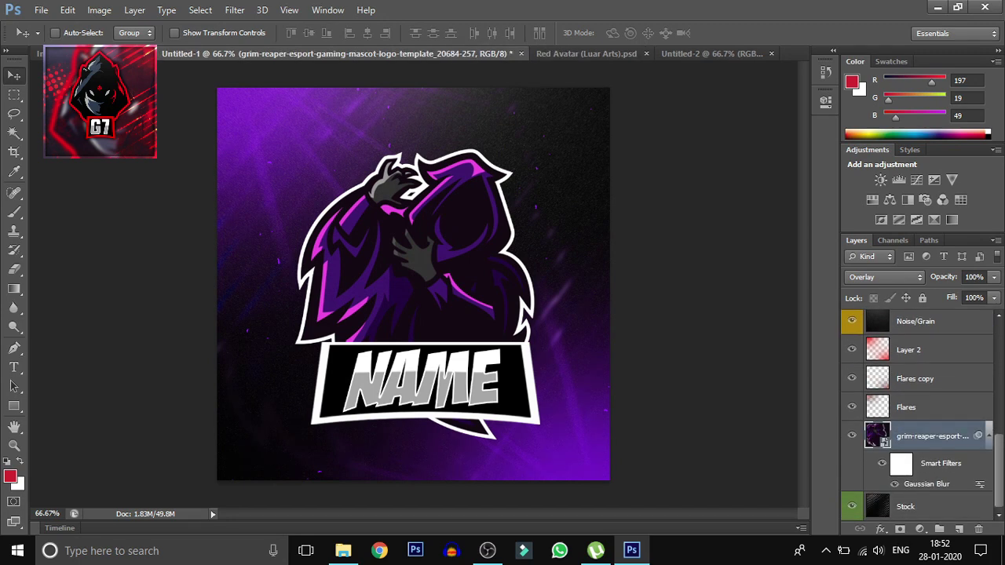
pyautogui.click(852, 435)
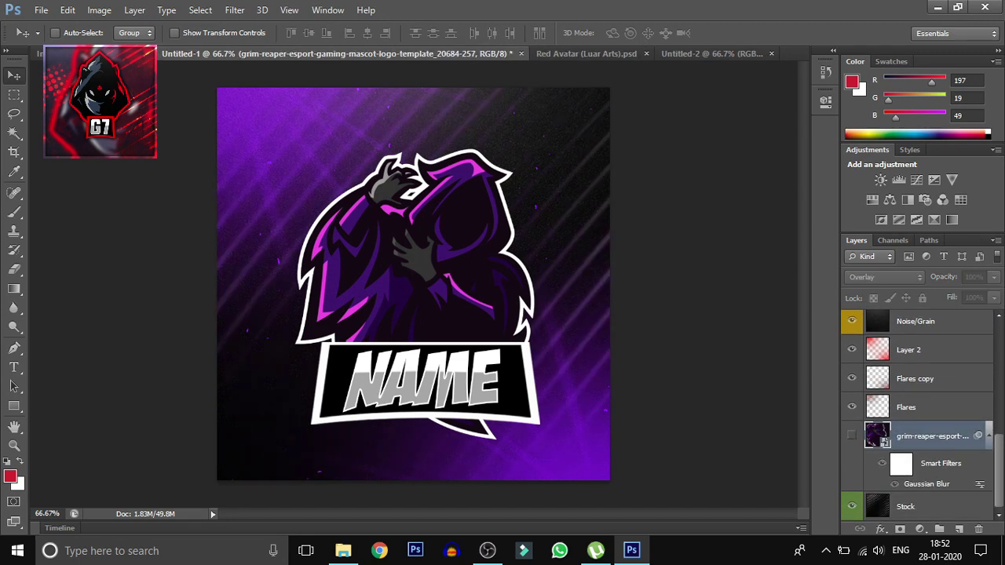
pyautogui.press('Delete')
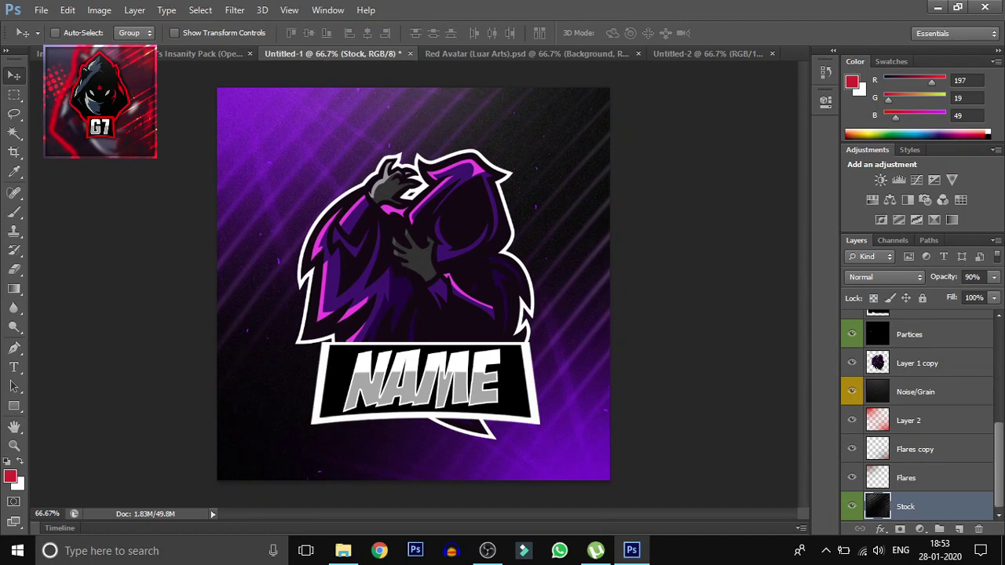
# Move Layer 1 copy down to sit just above Stock and shift it on the canvas.
pyautogui.moveTo(917, 363); pyautogui.dragTo(917, 492)
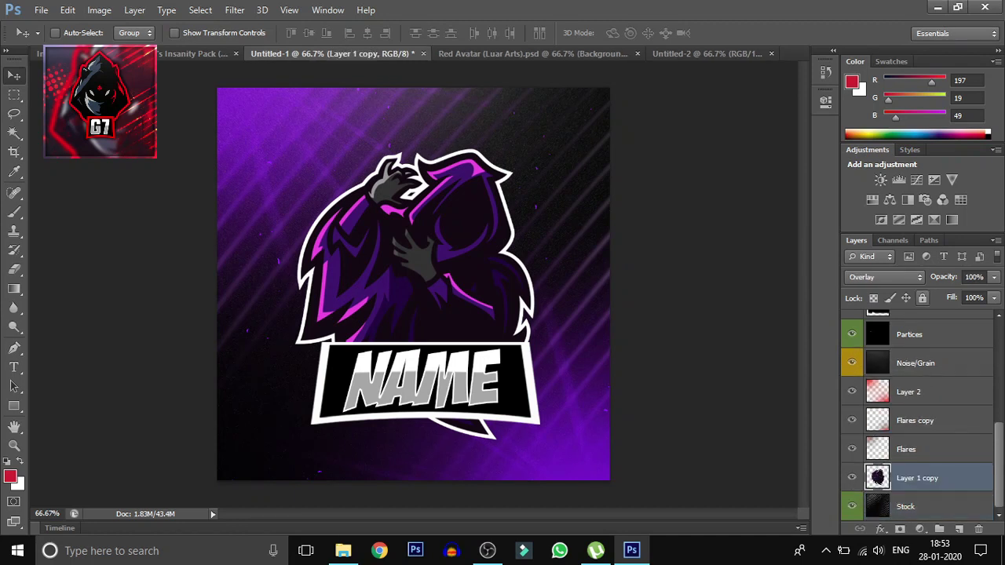
pyautogui.click(884, 276)
pyautogui.press('Escape')
pyautogui.scroll(3, 918, 416)
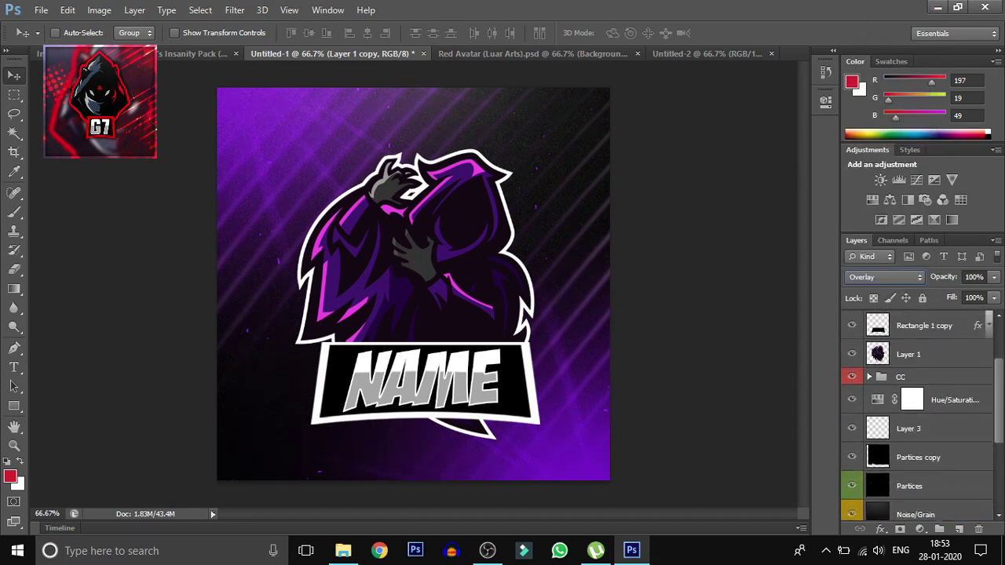
pyautogui.scroll(2, 918, 416)
pyautogui.moveTo(369, 125)
pyautogui.mouseDown()
pyautogui.moveTo(329, 118)
pyautogui.moveTo(308, 93)
pyautogui.mouseUp()
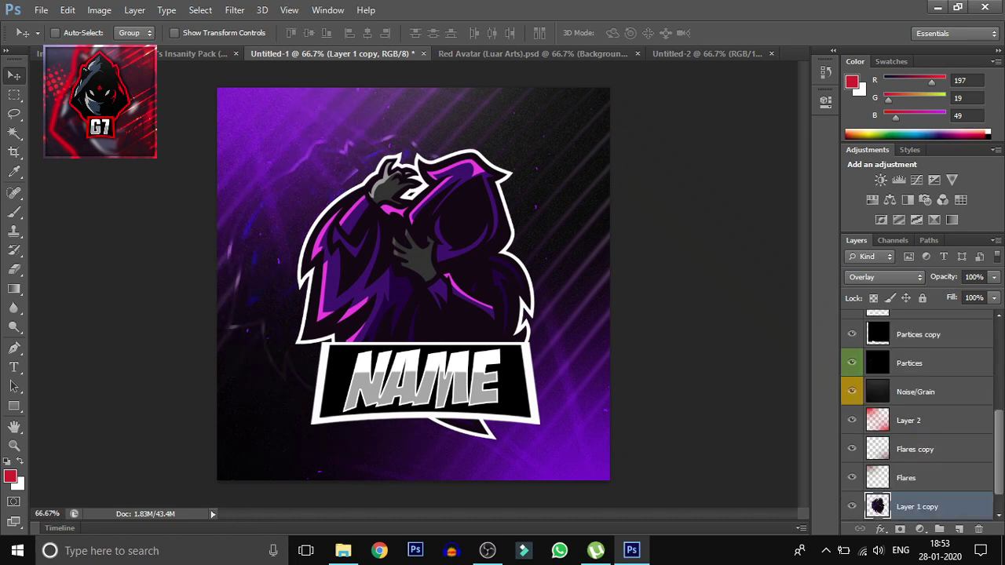
# Scale Layer 1 copy to about 159%, move it up-left, and commit the transform.
pyautogui.hotkey('ctrl', 't')
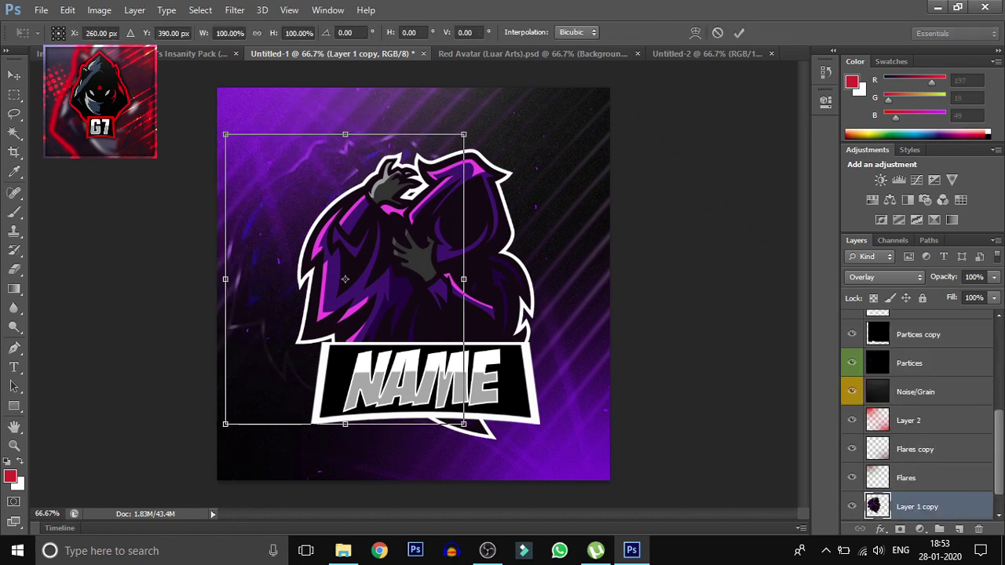
pyautogui.moveTo(463, 423); pyautogui.dragTo(628, 503)
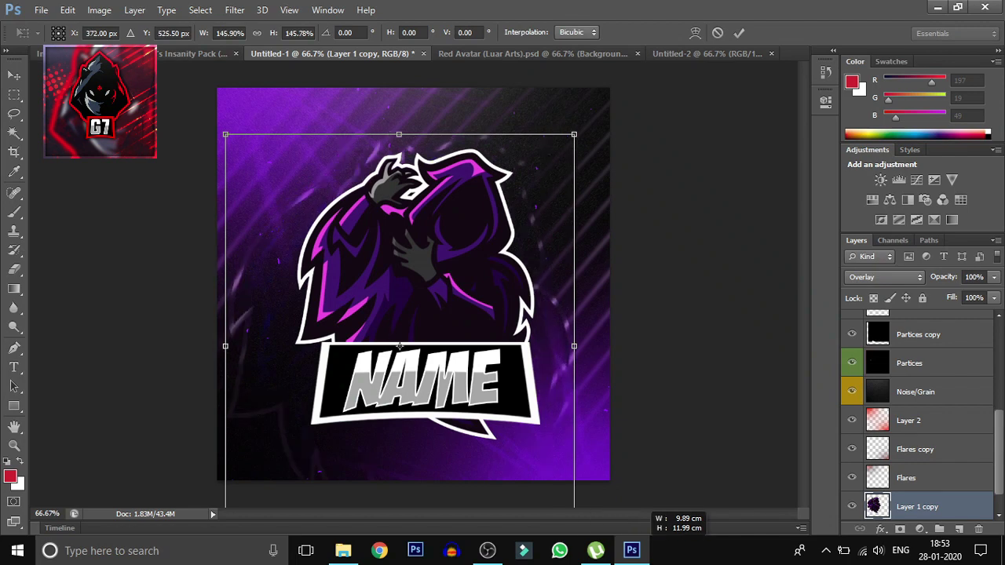
pyautogui.moveTo(416, 364)
pyautogui.mouseDown()
pyautogui.moveTo(371, 274)
pyautogui.moveTo(340, 250)
pyautogui.moveTo(345, 293)
pyautogui.mouseUp()
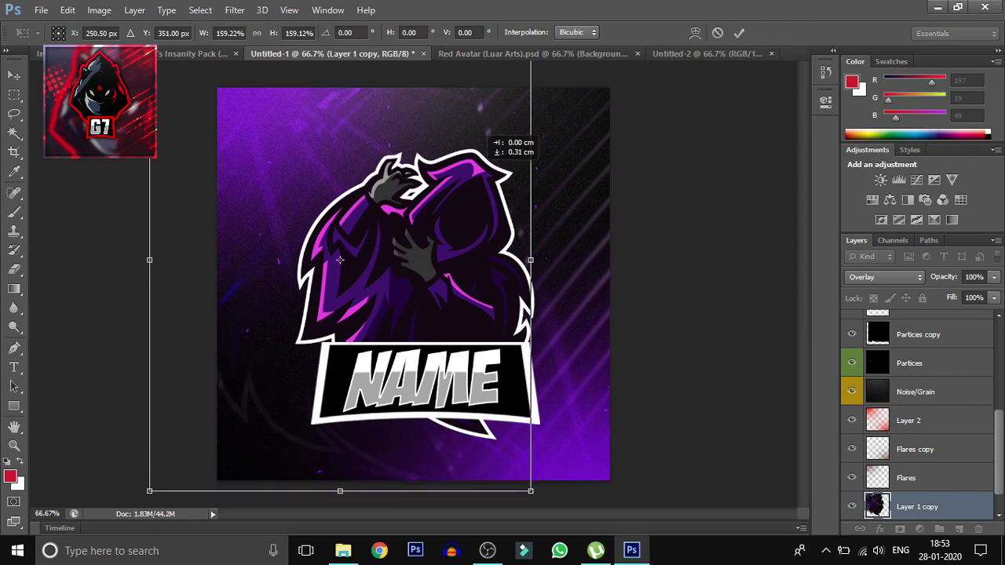
pyautogui.click(738, 32)
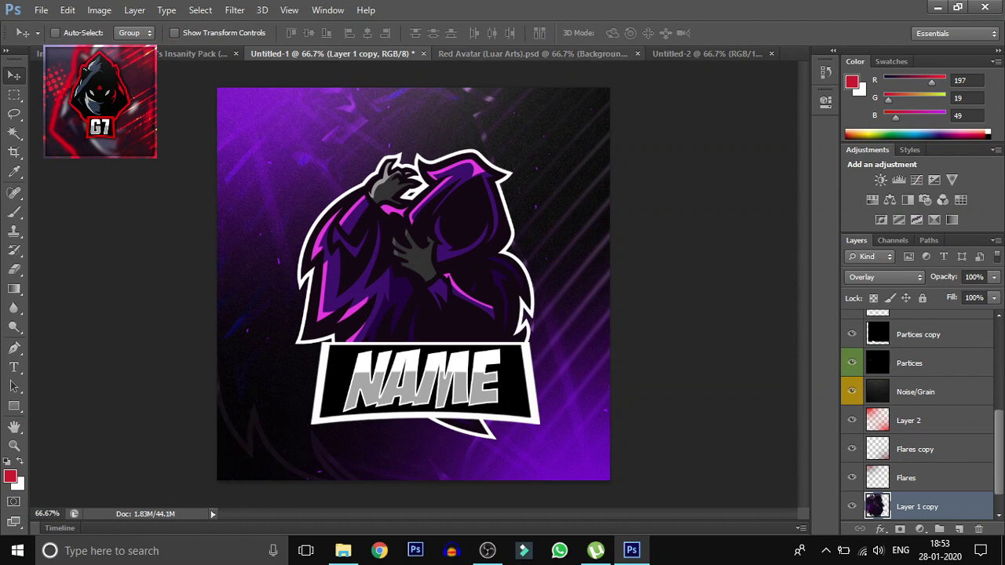
# In the Insanity Pack document, expand and browse the Effects and Layer Styles folders.
pyautogui.click(196, 53)
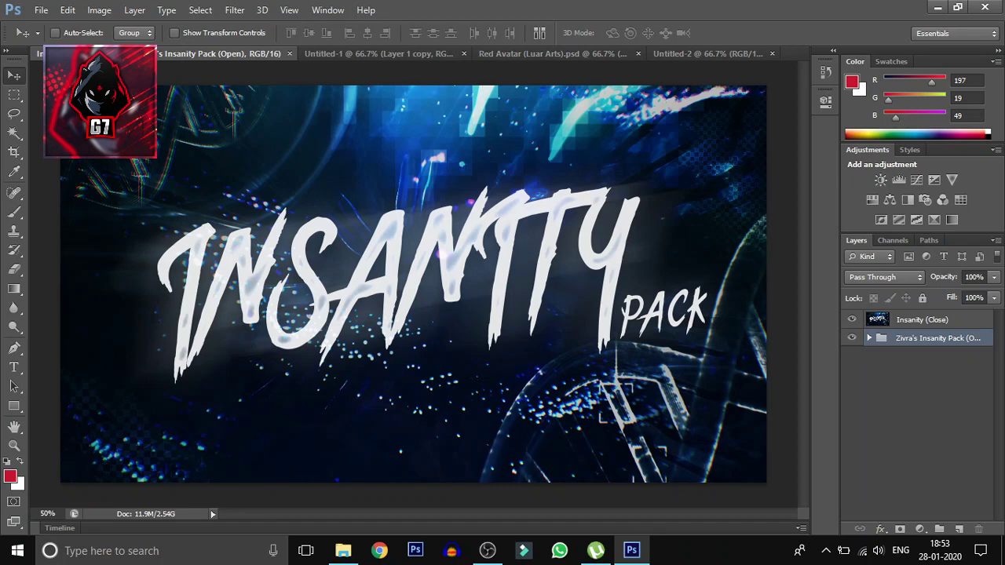
pyautogui.click(869, 338)
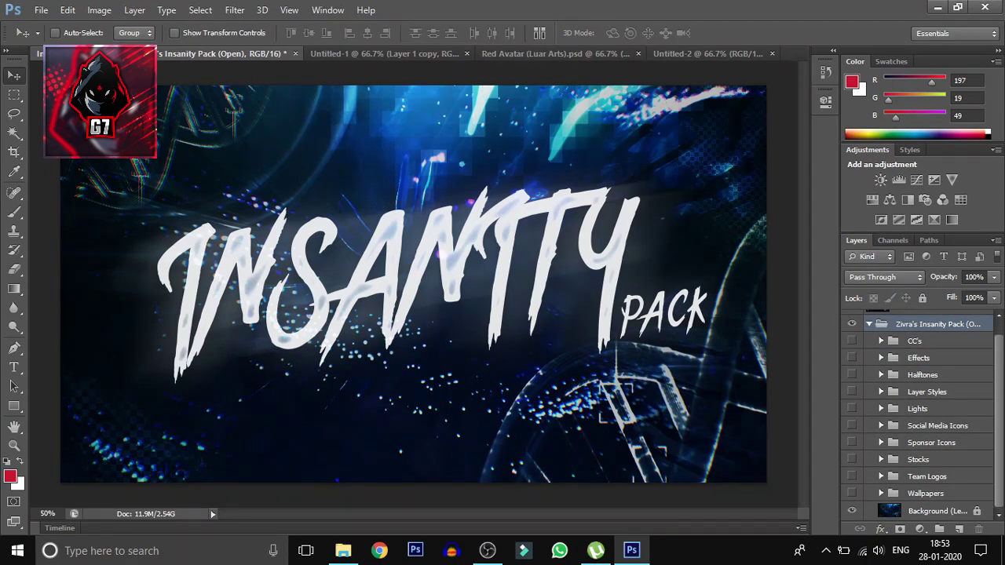
pyautogui.click(881, 357)
pyautogui.scroll(-2, 926, 416)
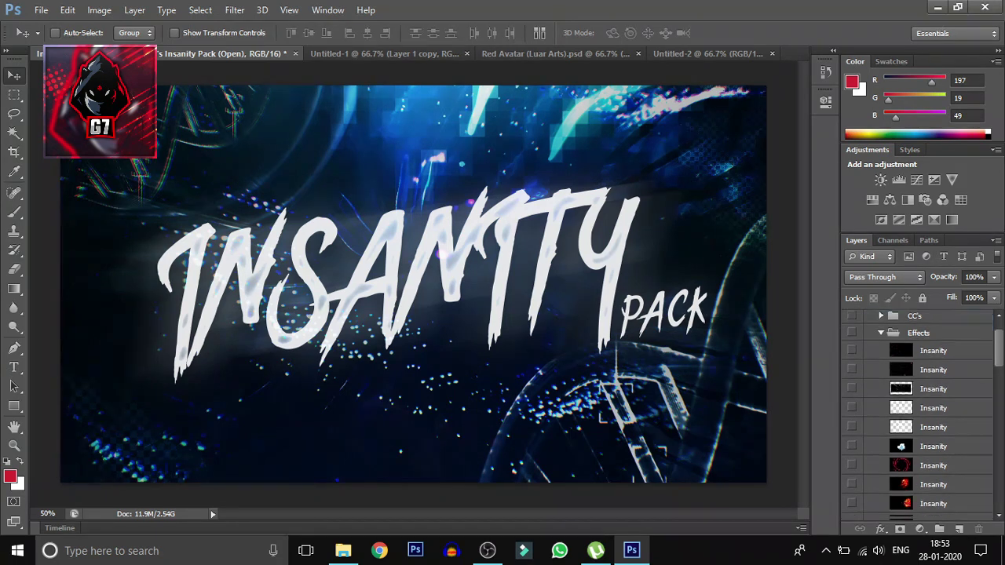
pyautogui.scroll(-2, 926, 416)
pyautogui.scroll(-2, 926, 416)
pyautogui.scroll(-2, 927, 416)
pyautogui.scroll(-2, 917, 416)
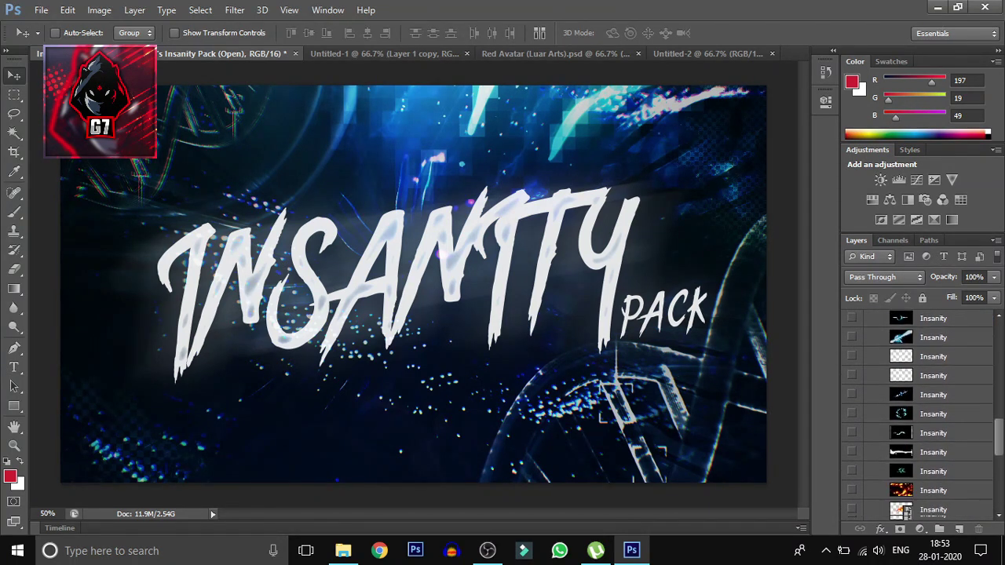
pyautogui.scroll(-2, 917, 416)
pyautogui.scroll(-2, 917, 416)
pyautogui.scroll(-1, 917, 416)
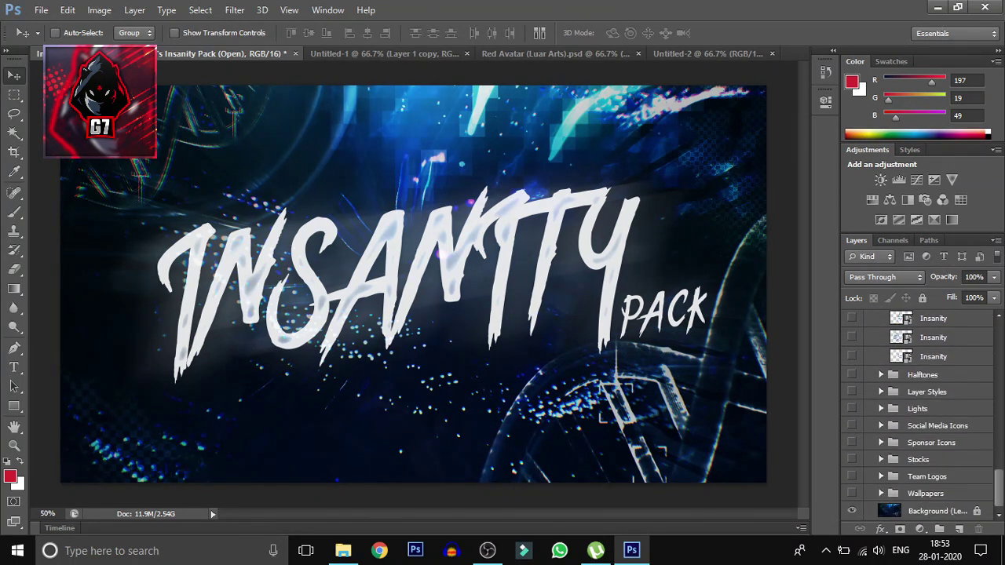
pyautogui.click(880, 392)
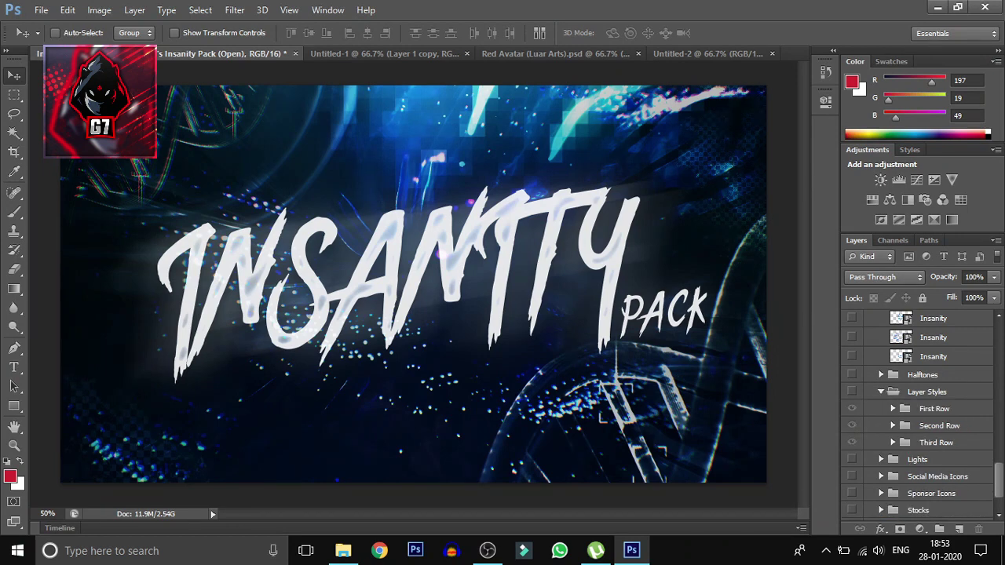
pyautogui.click(881, 392)
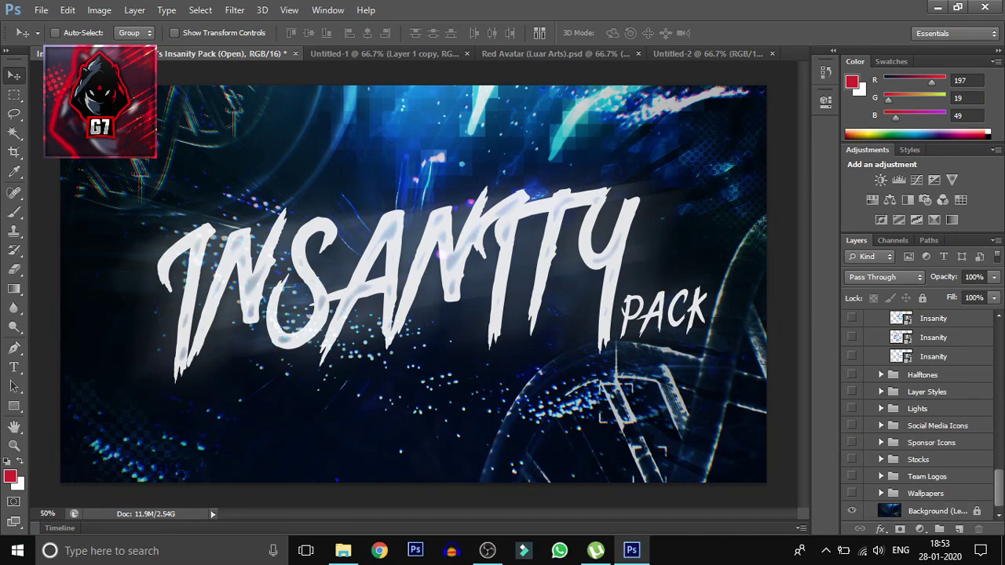
pyautogui.keyDown('alt'); pyautogui.click(880, 392); pyautogui.keyUp('alt')
pyautogui.scroll(-3, 917, 416)
pyautogui.scroll(-2, 917, 416)
pyautogui.scroll(-2, 917, 416)
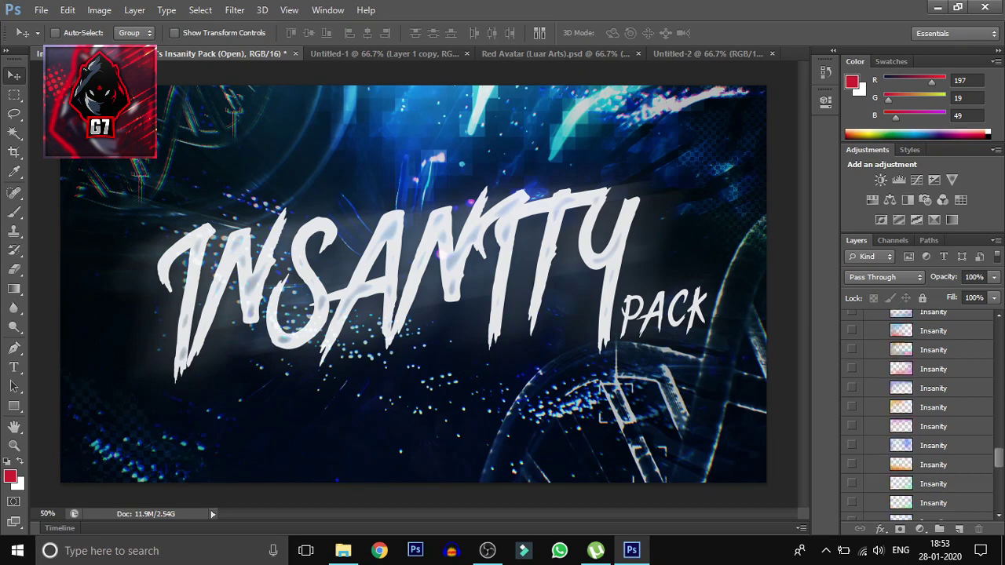
pyautogui.scroll(-5, 917, 416)
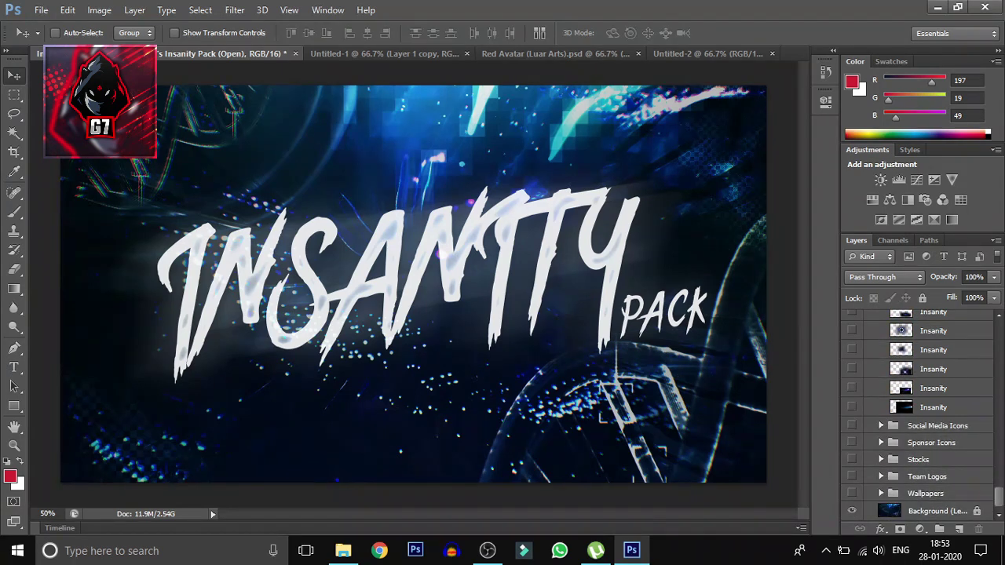
# Browse the Stocks folder, then close the Insanity Pack document without saving.
pyautogui.click(881, 459)
pyautogui.scroll(-2, 917, 416)
pyautogui.scroll(-2, 916, 416)
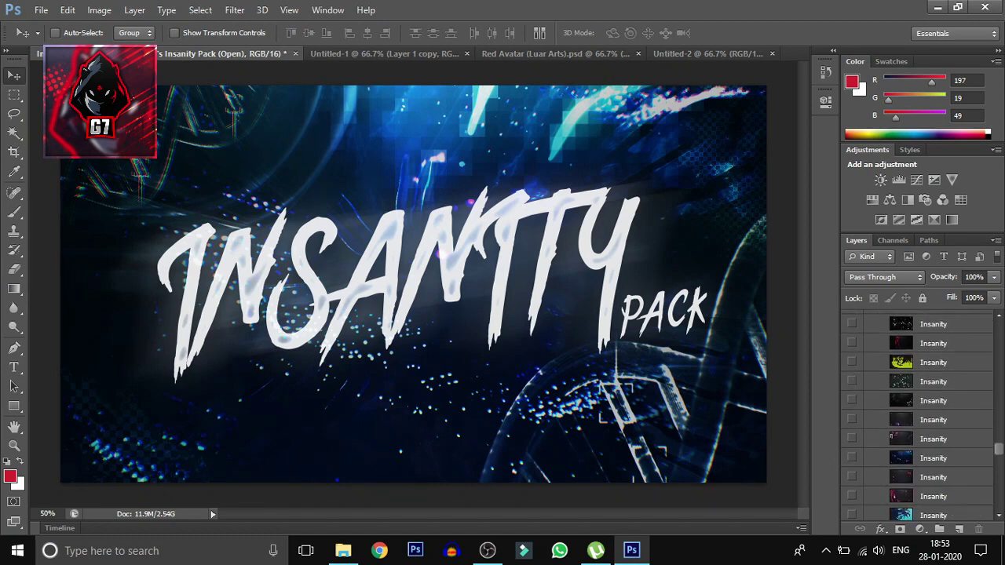
pyautogui.scroll(-1, 916, 416)
pyautogui.scroll(-1, 917, 416)
pyautogui.scroll(-1, 917, 416)
pyautogui.scroll(-1, 916, 416)
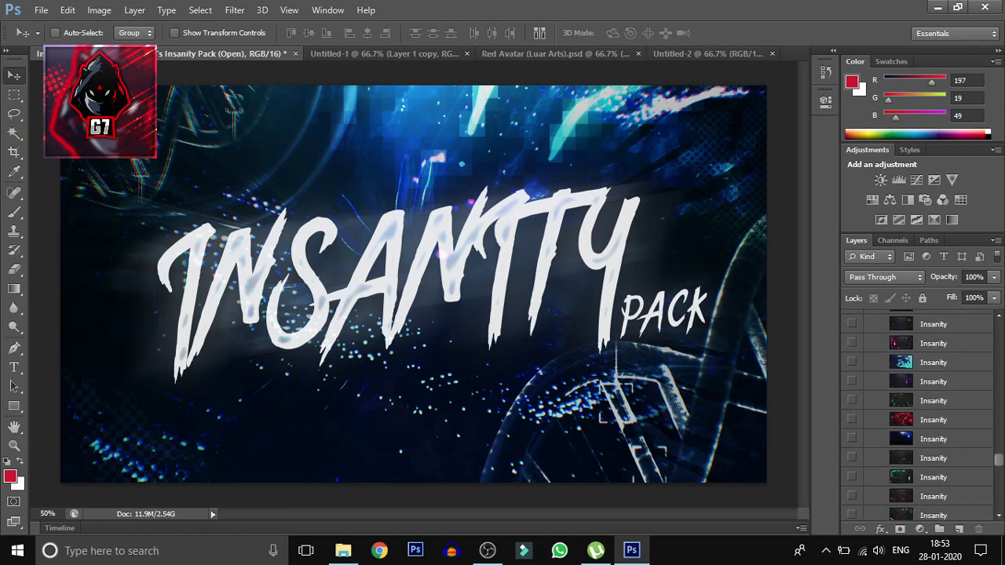
pyautogui.scroll(-1, 917, 416)
pyautogui.scroll(-1, 917, 416)
pyautogui.scroll(-1, 917, 416)
pyautogui.scroll(-1, 917, 417)
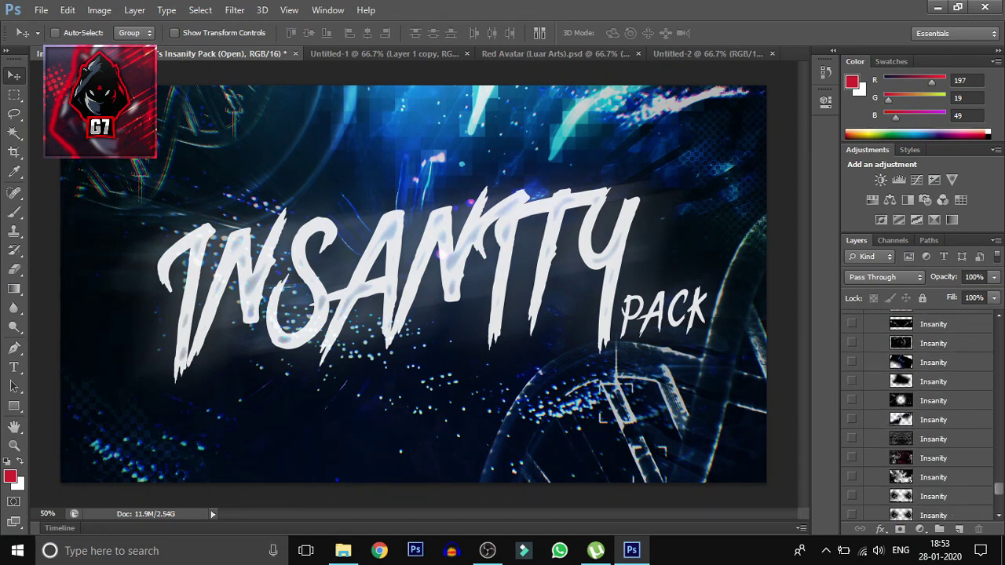
pyautogui.scroll(-1, 917, 416)
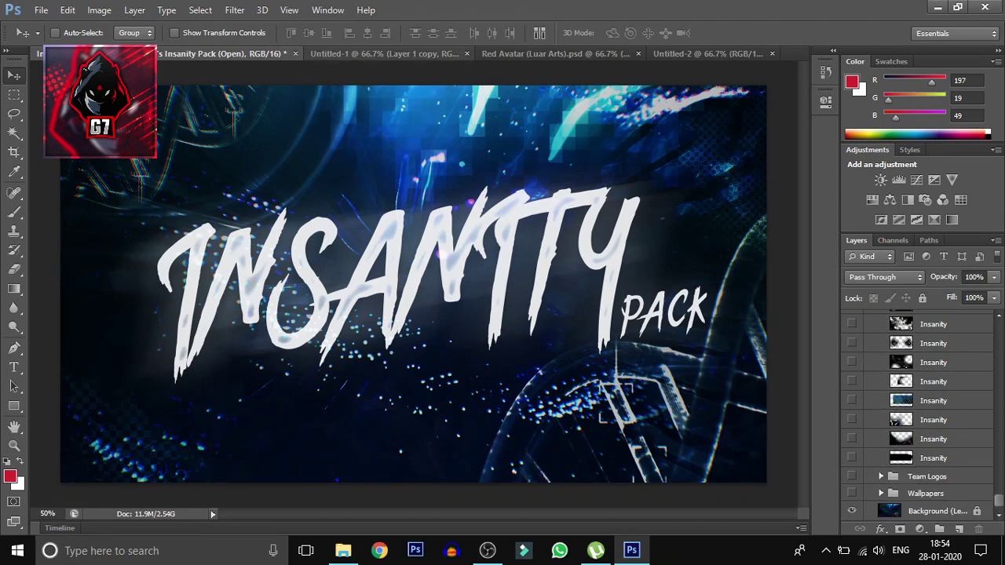
pyautogui.click(296, 54)
pyautogui.click(495, 215)
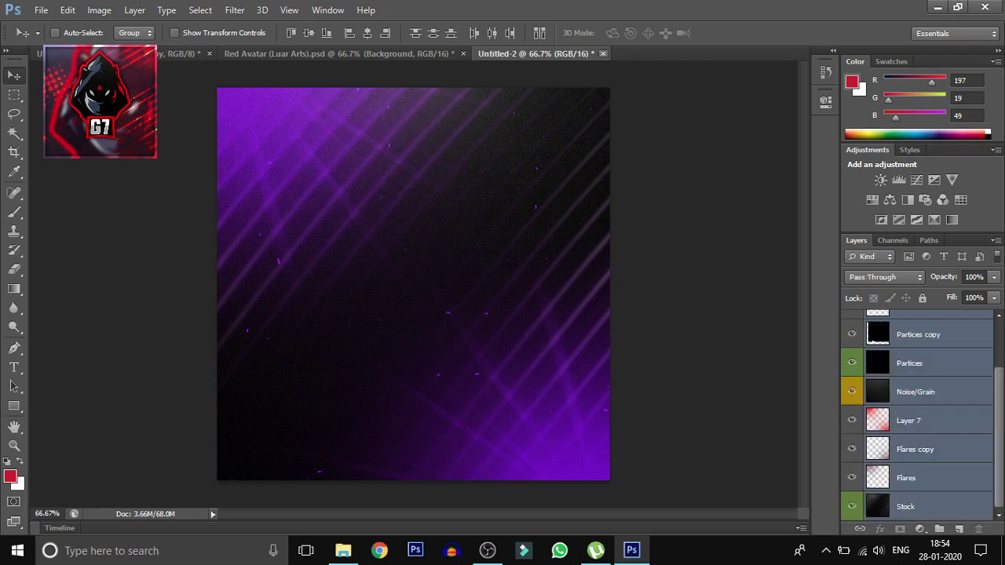
# Close Untitled-2 and Red Avatar.psd without saving, leaving only Untitled-1 open.
pyautogui.click(603, 54)
pyautogui.click(495, 215)
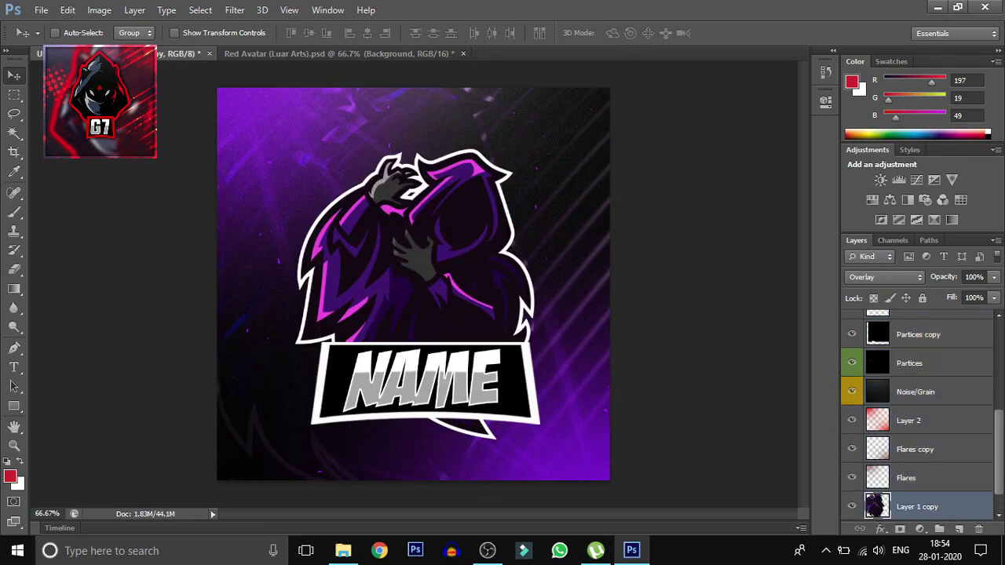
pyautogui.click(463, 54)
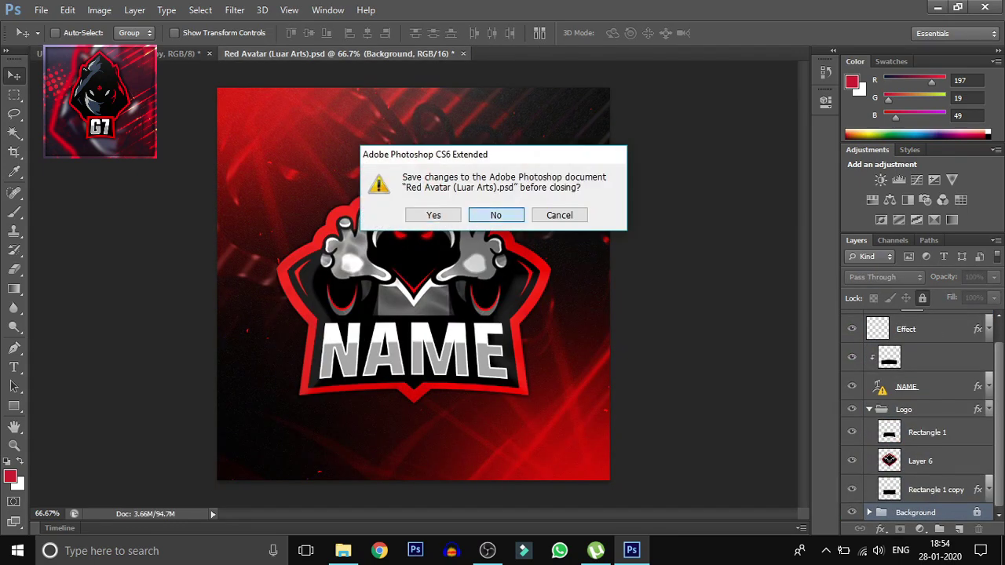
pyautogui.click(496, 215)
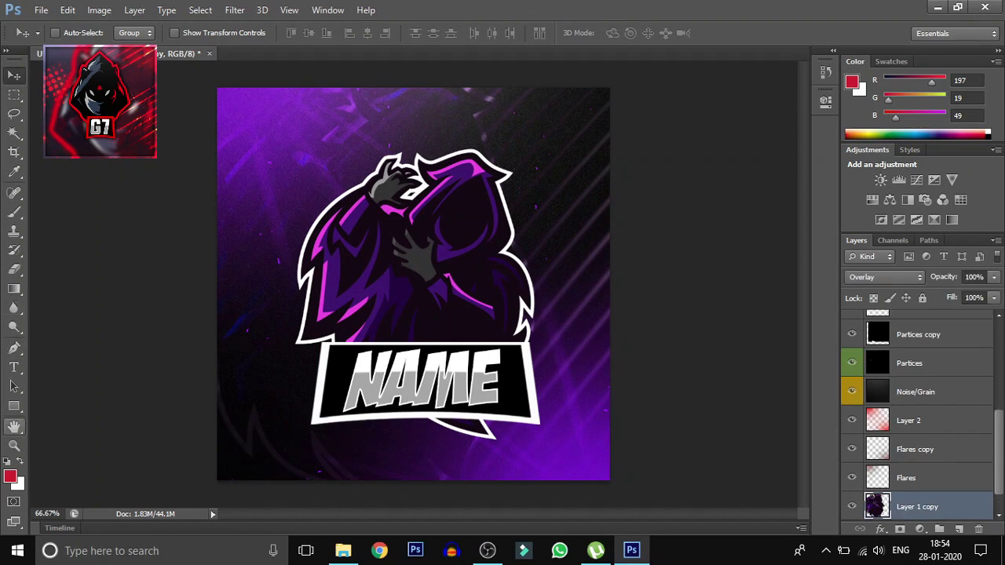
pyautogui.scroll(5, 918, 412)
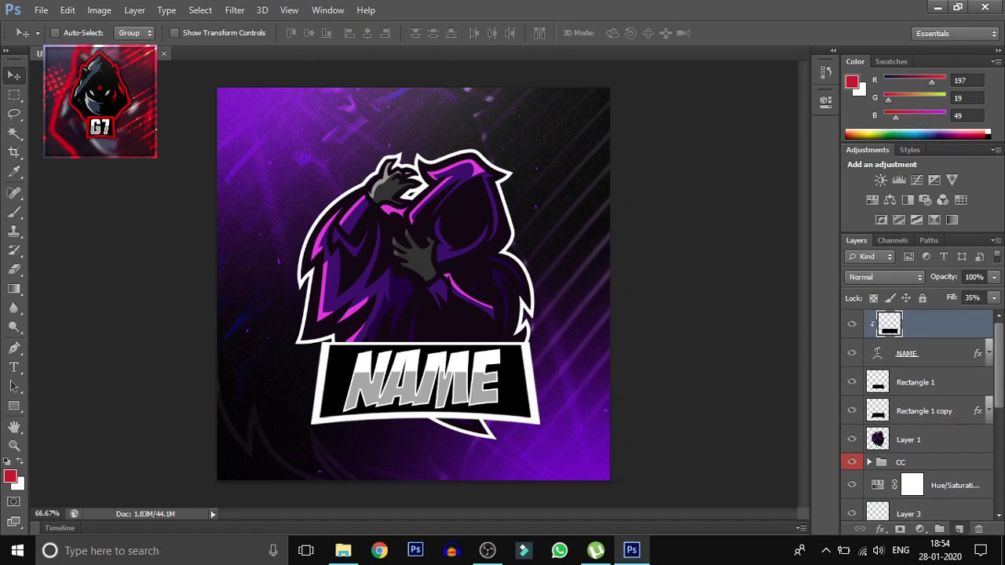
# On a new layer, draw a rectangle covering the whole canvas.
pyautogui.click(960, 528)
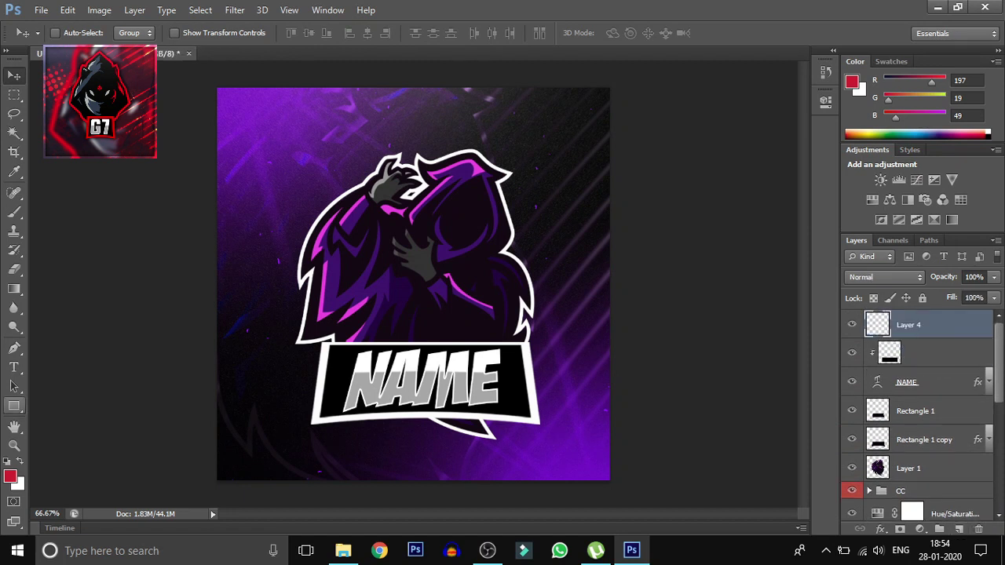
pyautogui.click(14, 406)
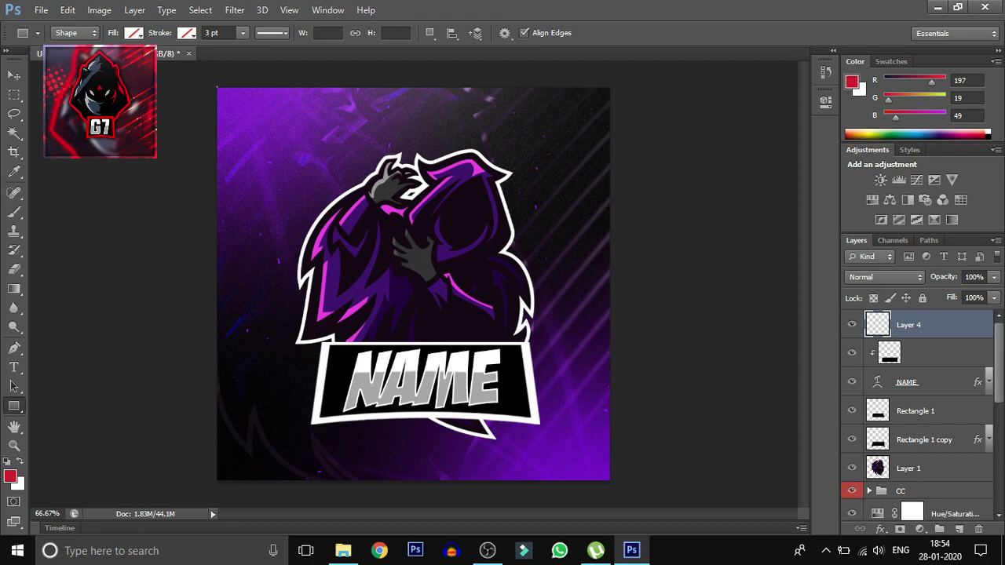
pyautogui.moveTo(218, 87); pyautogui.dragTo(607, 478)
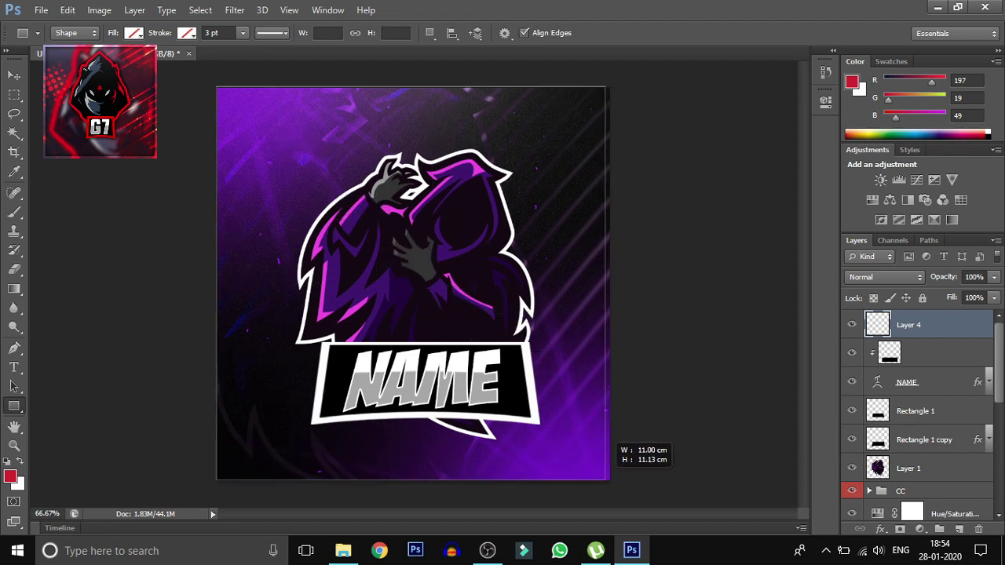
pyautogui.moveTo(608, 478); pyautogui.dragTo(609, 480)
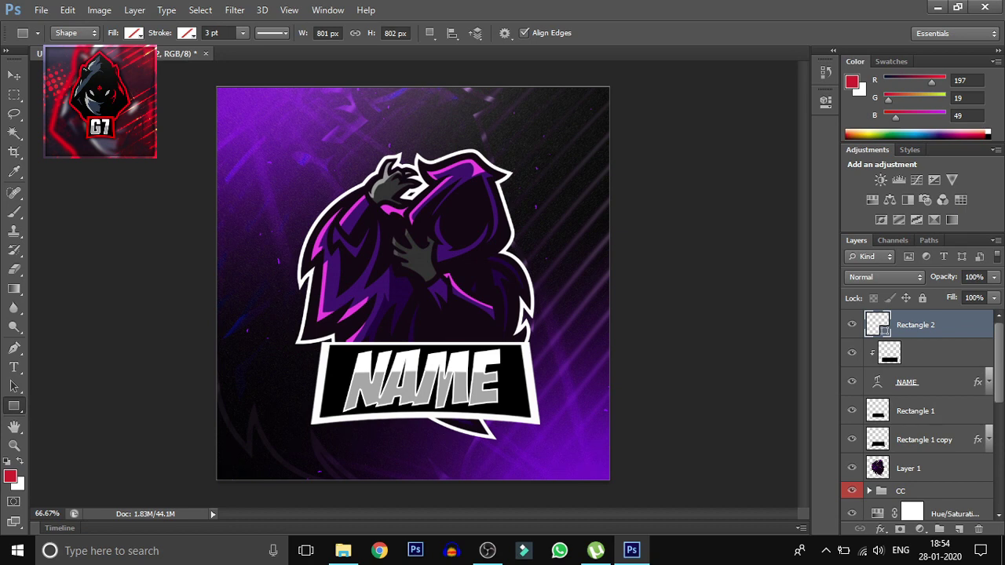
# Give the rectangle a 20 px white inside stroke in Overlay mode and enable Inner Shadow.
pyautogui.doubleClick(954, 324)
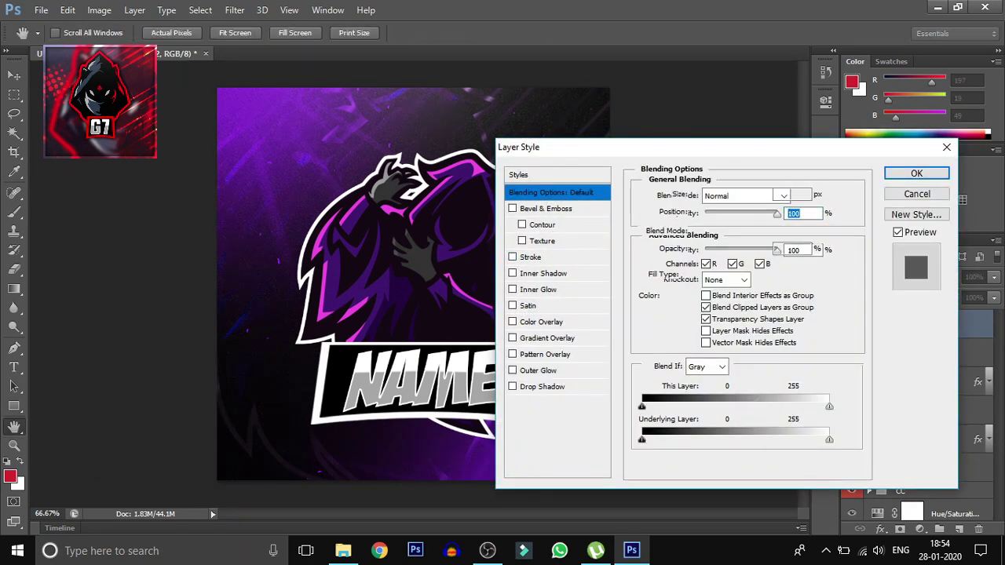
pyautogui.click(530, 256)
pyautogui.click(711, 212)
pyautogui.click(703, 239)
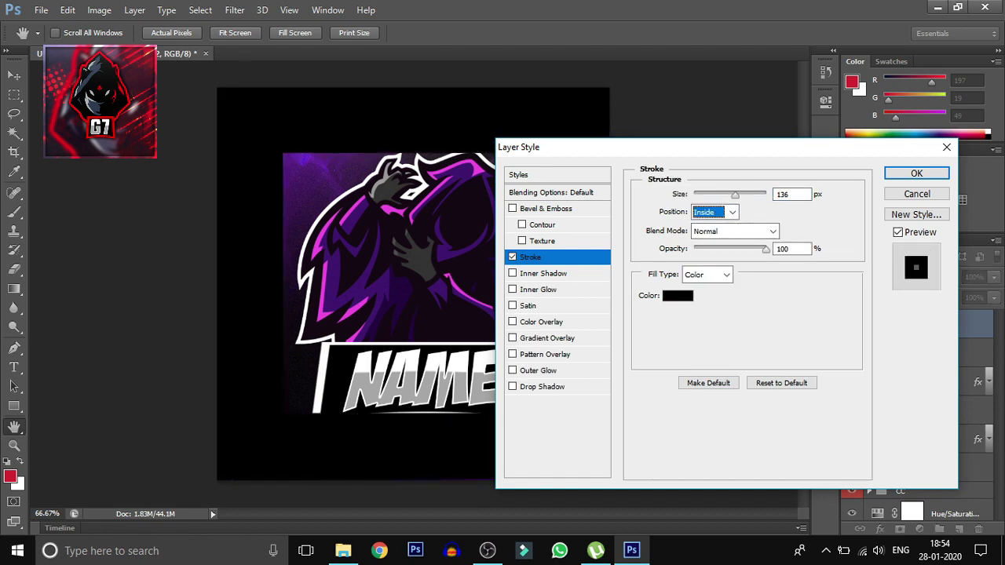
pyautogui.click(791, 194)
pyautogui.write('2')
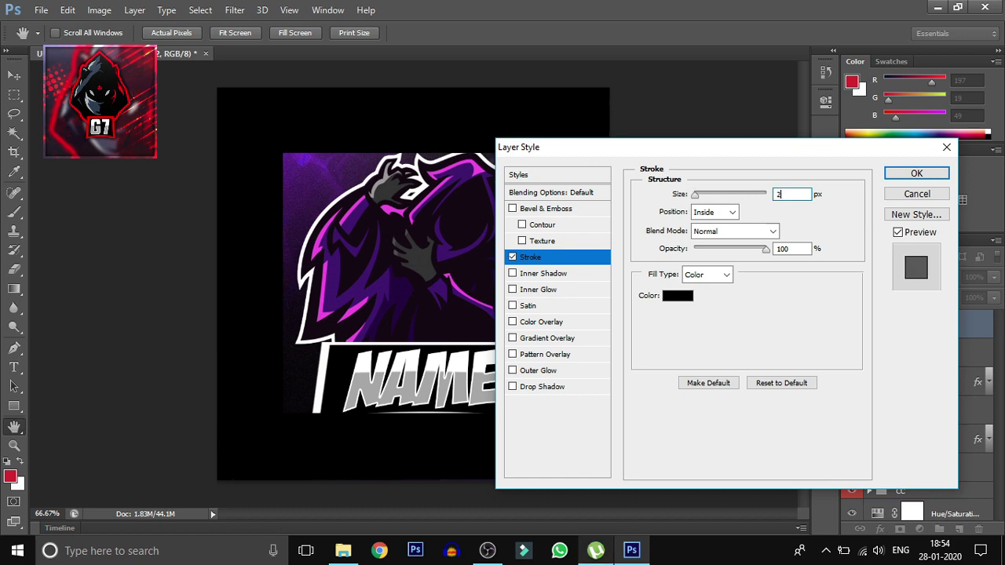
pyautogui.write('0')
pyautogui.click(734, 231)
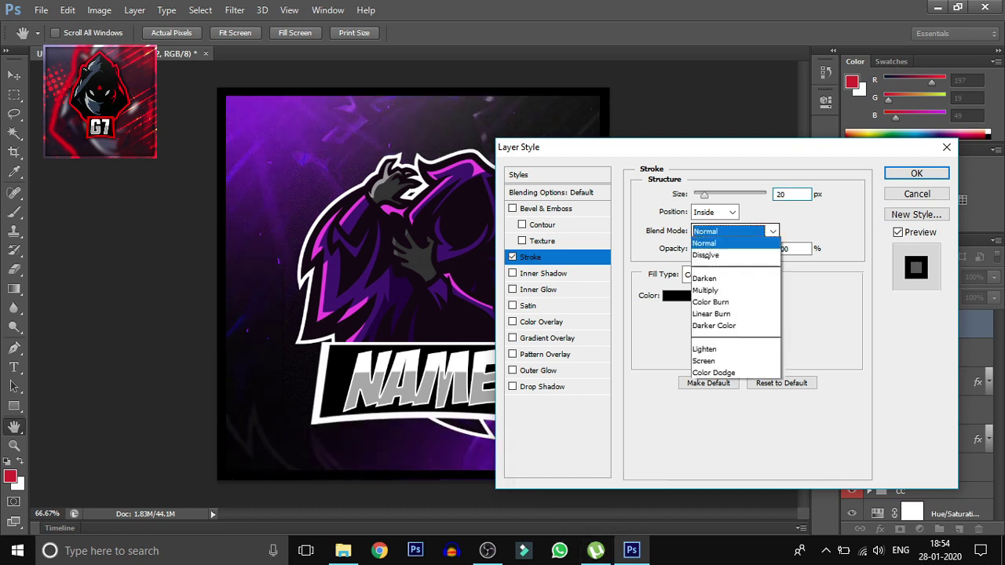
pyautogui.click(730, 184)
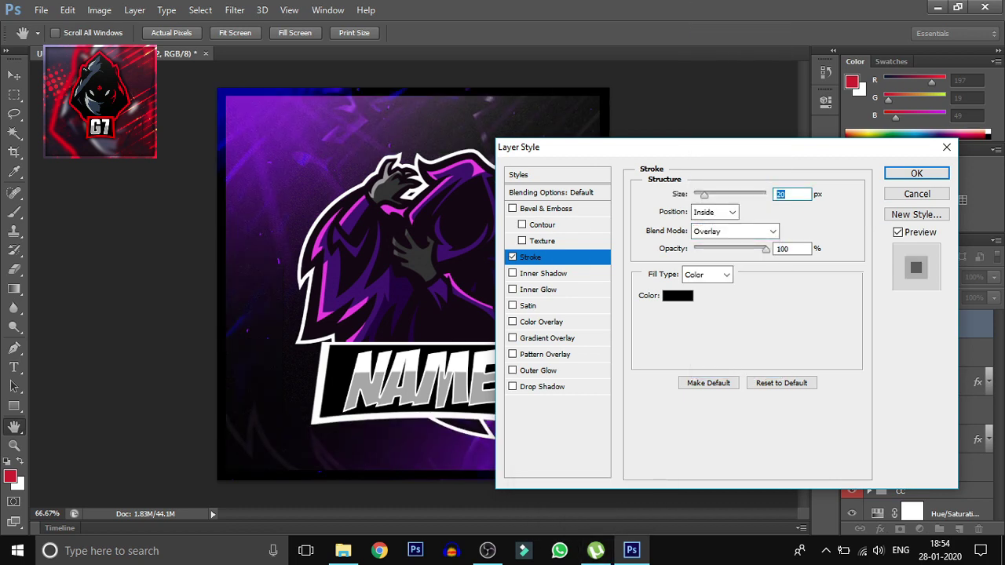
pyautogui.click(677, 295)
pyautogui.click(444, 317)
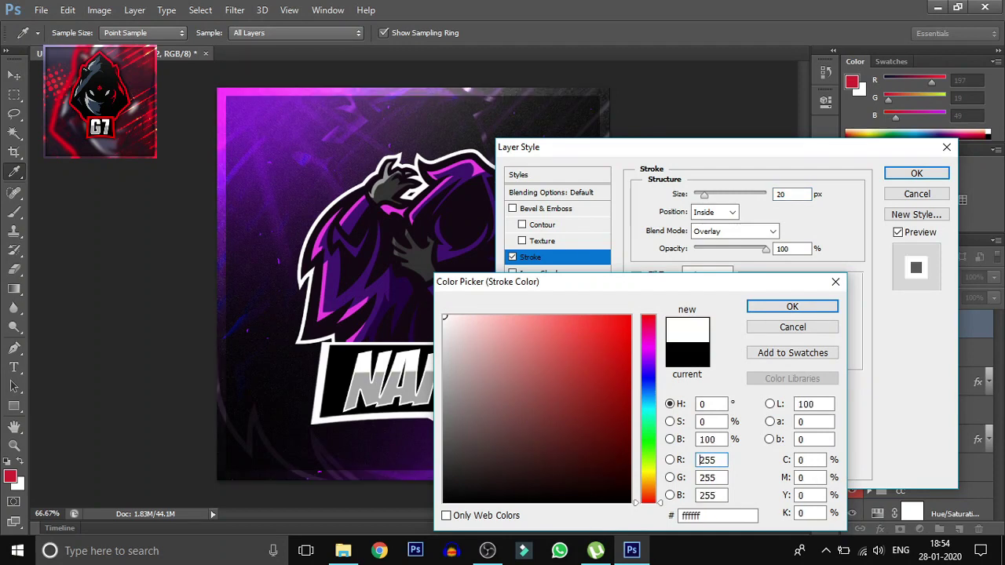
pyautogui.click(792, 306)
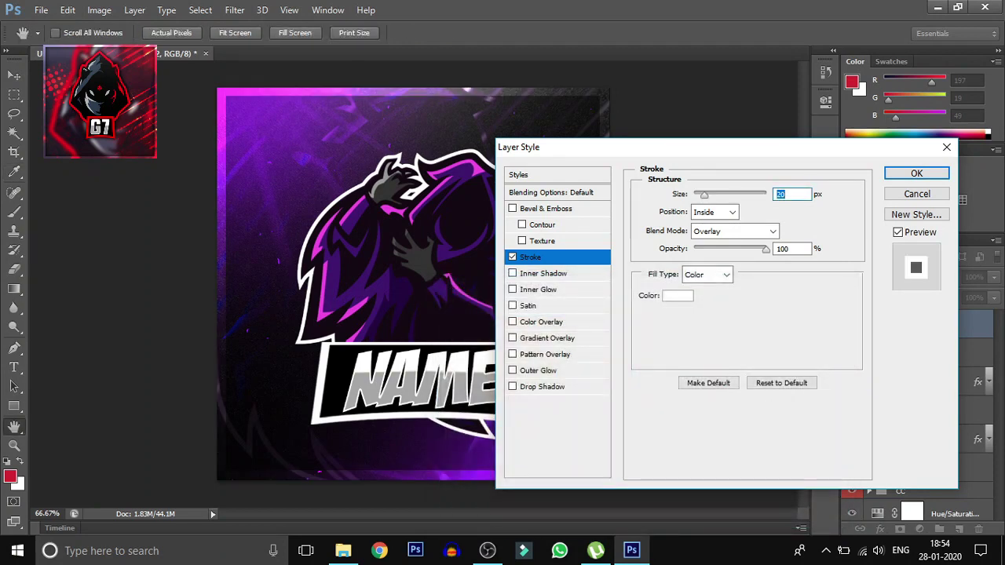
pyautogui.click(542, 273)
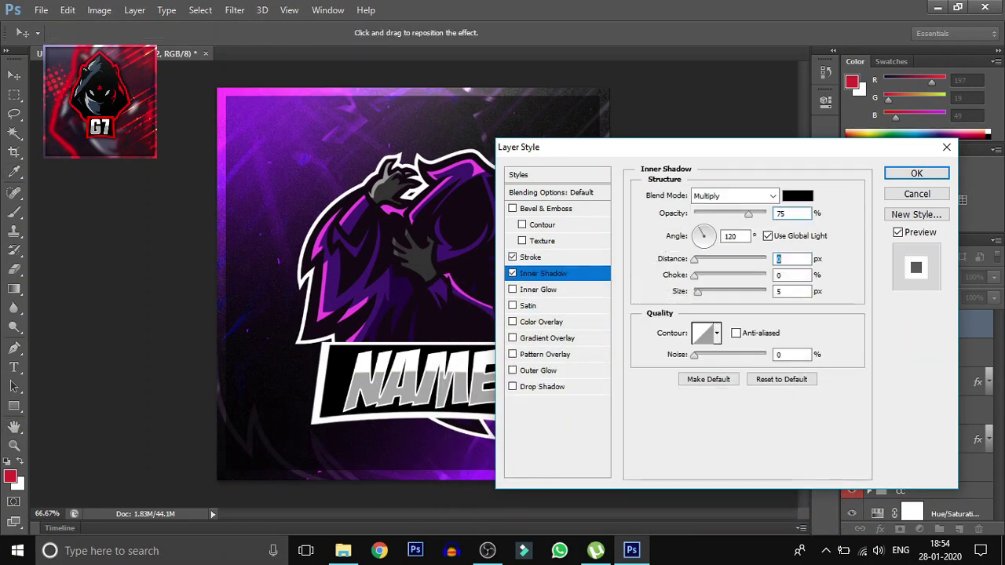
# Set the Inner Shadow to 100% opacity, 29% choke and 40 px size, and apply it.
pyautogui.moveTo(748, 213); pyautogui.dragTo(766, 214)
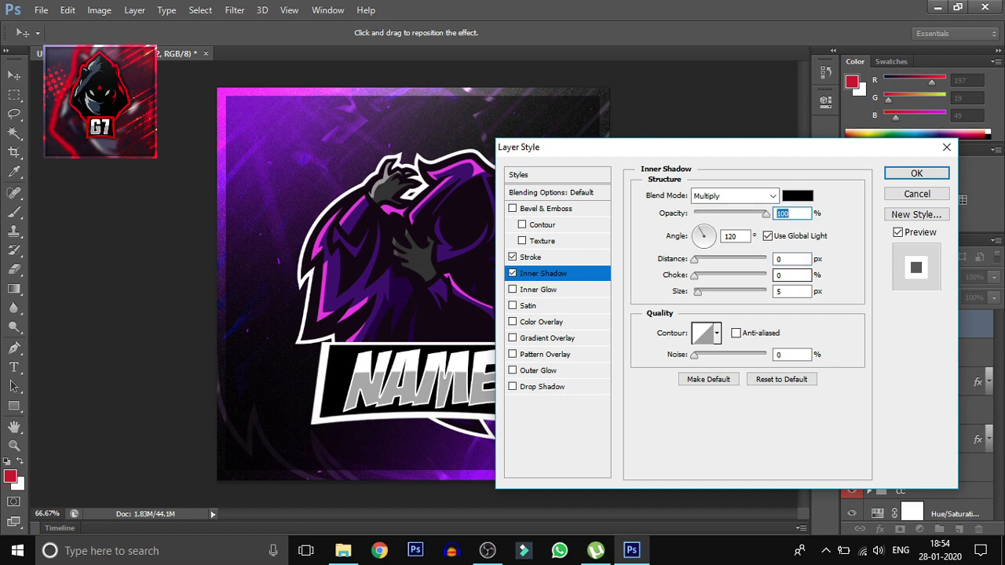
pyautogui.moveTo(696, 291)
pyautogui.mouseDown()
pyautogui.moveTo(706, 275)
pyautogui.moveTo(709, 291)
pyautogui.moveTo(727, 291)
pyautogui.moveTo(710, 291)
pyautogui.mouseUp()
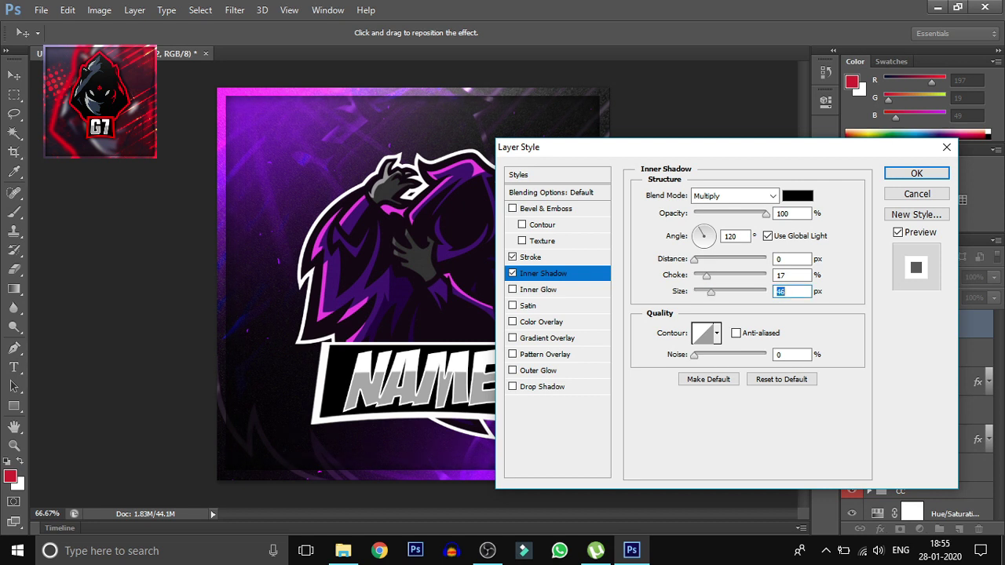
pyautogui.write('30')
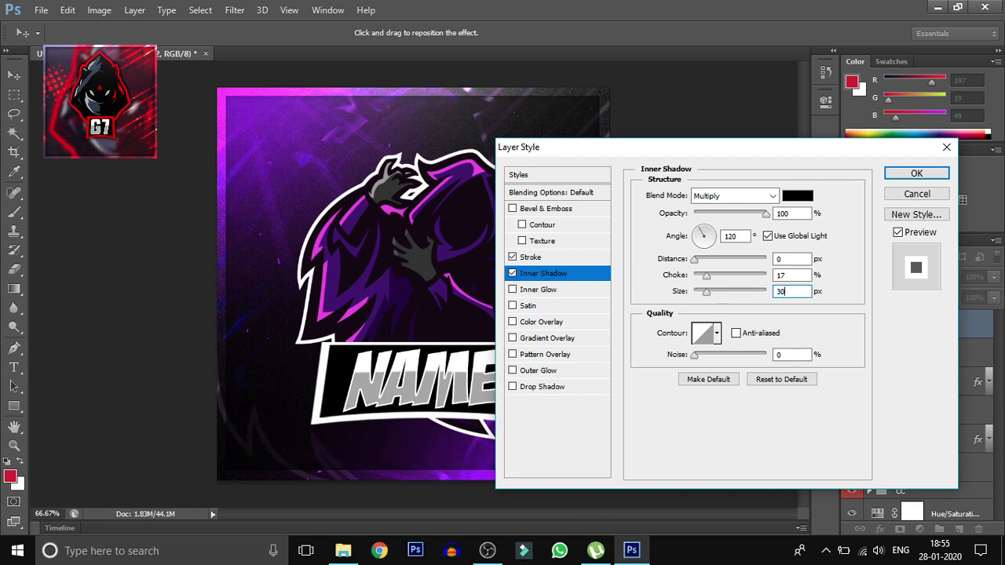
pyautogui.hotkey('shift', 'Tab')
pyautogui.write('20')
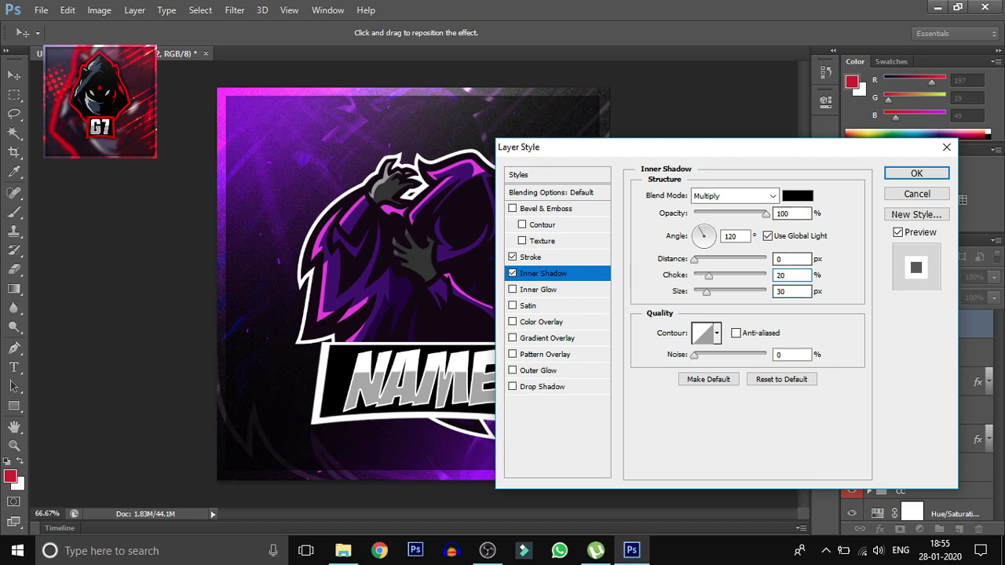
pyautogui.hotkey('shift', 'Up')
pyautogui.hotkey('shift', 'Up')
pyautogui.hotkey('shift', 'Up')
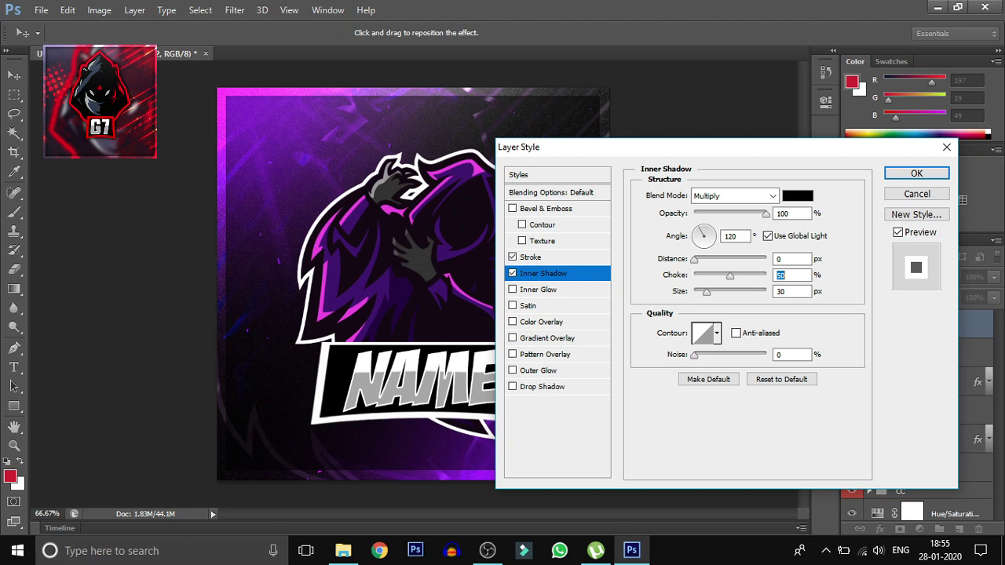
pyautogui.hotkey('shift', 'Down')
pyautogui.hotkey('shift', 'Down')
pyautogui.press('Down')
pyautogui.press('Tab')
pyautogui.write('4')
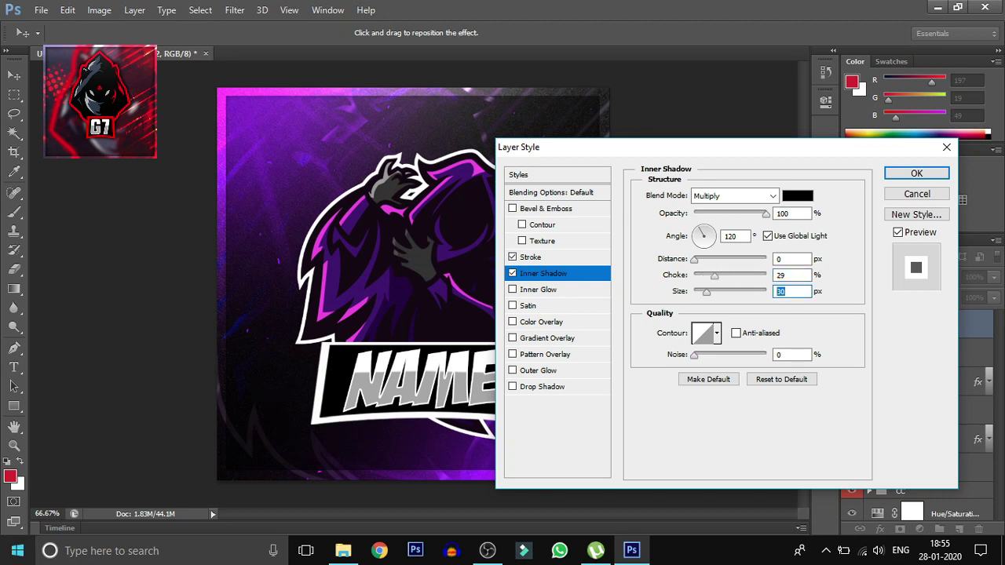
pyautogui.write('0')
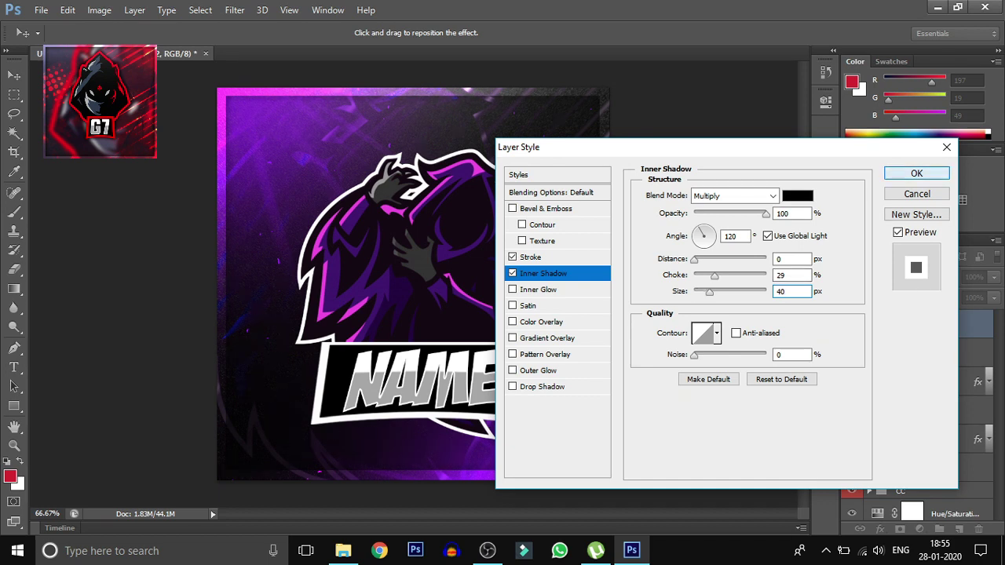
pyautogui.press('Return')
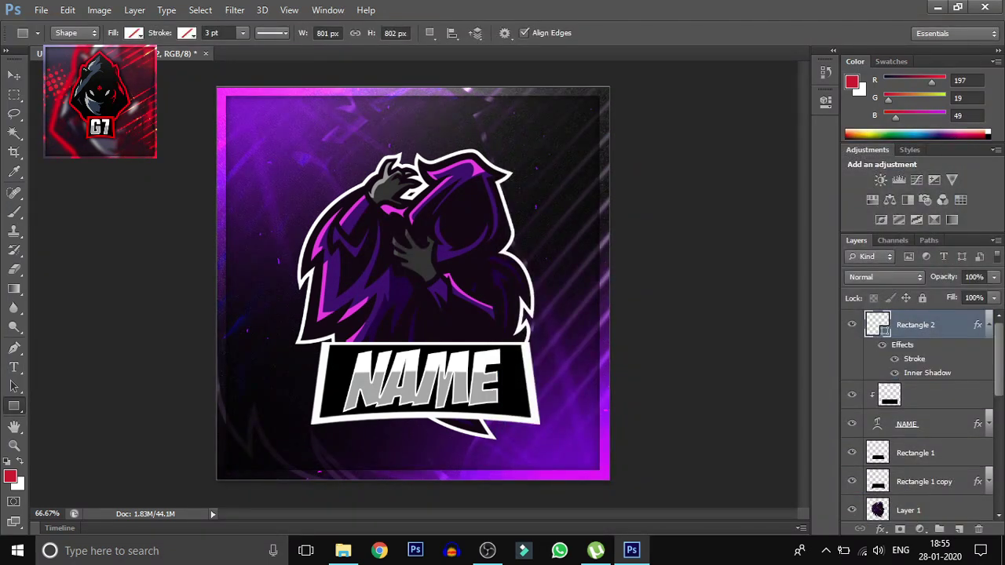
pyautogui.press('v')
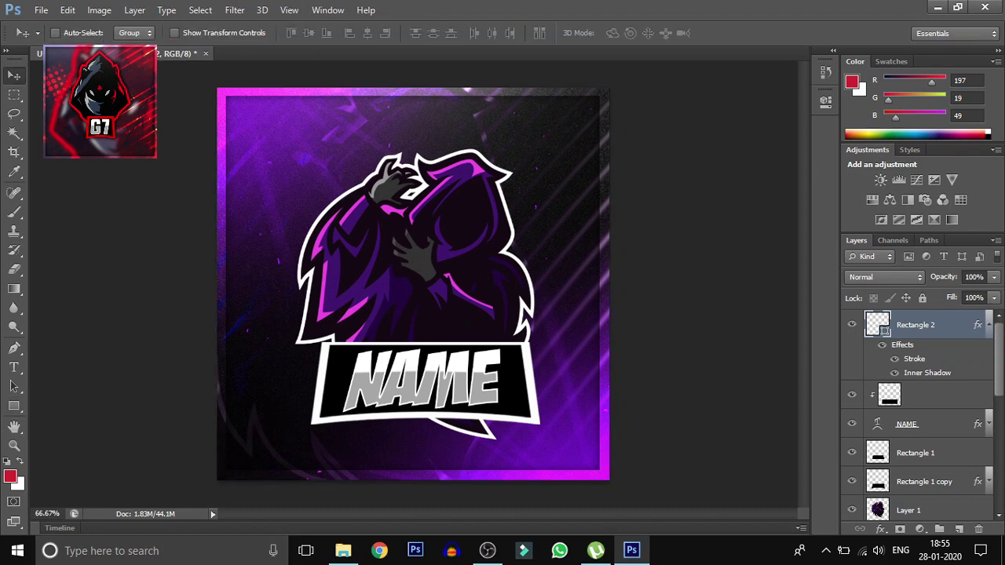
# Select Hue/Saturation, Layer 3 and Partices copy, undoing an accidental move into the CC group.
pyautogui.scroll(-2, 919, 416)
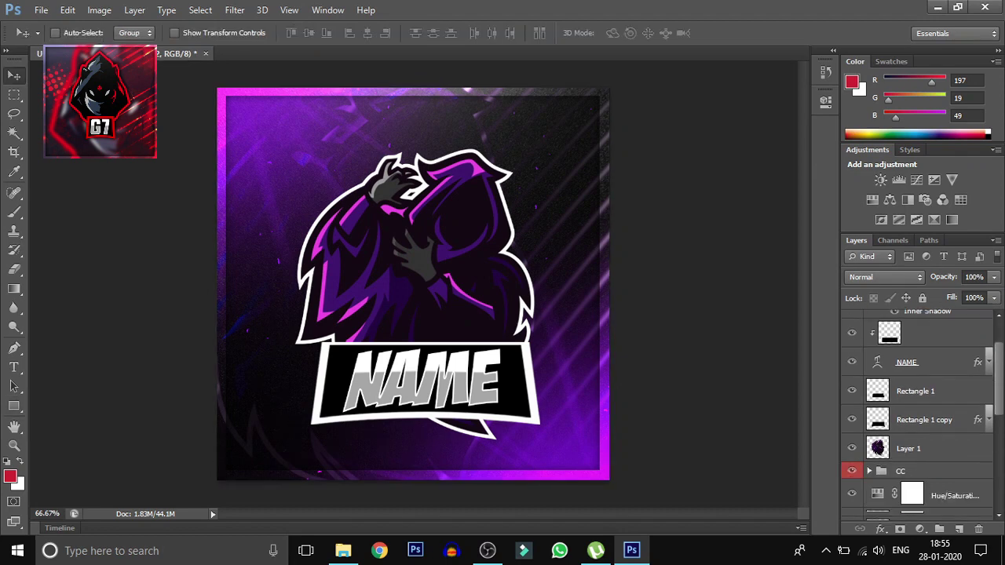
pyautogui.scroll(-2, 919, 416)
pyautogui.scroll(-1, 918, 416)
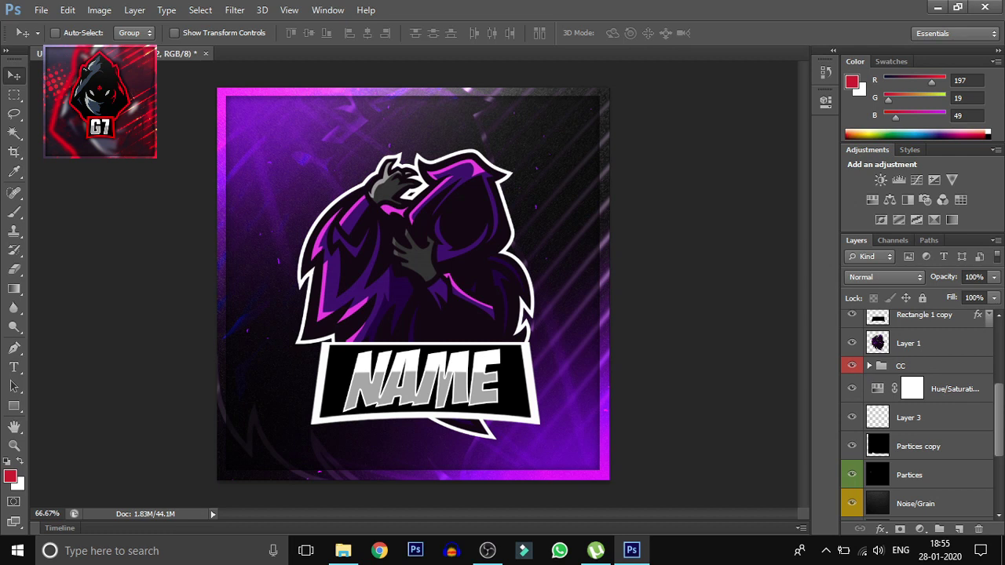
pyautogui.click(954, 388)
pyautogui.keyDown('ctrl'); pyautogui.click(909, 417); pyautogui.keyUp('ctrl')
pyautogui.keyDown('ctrl'); pyautogui.click(918, 446); pyautogui.keyUp('ctrl')
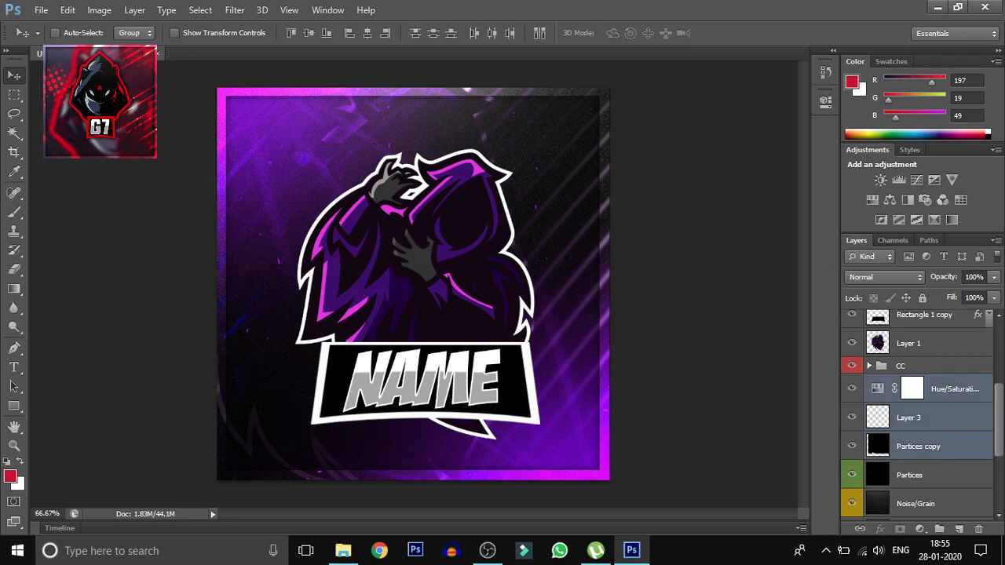
pyautogui.click(953, 388)
pyautogui.moveTo(954, 389); pyautogui.dragTo(900, 366)
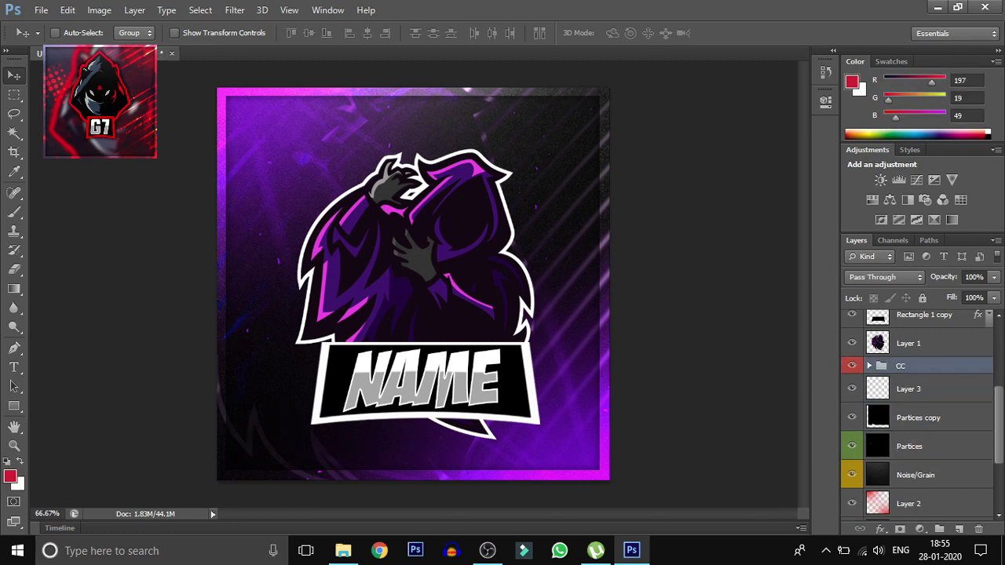
pyautogui.hotkey('ctrl', 'z')
pyautogui.hotkey('ctrl', ']')
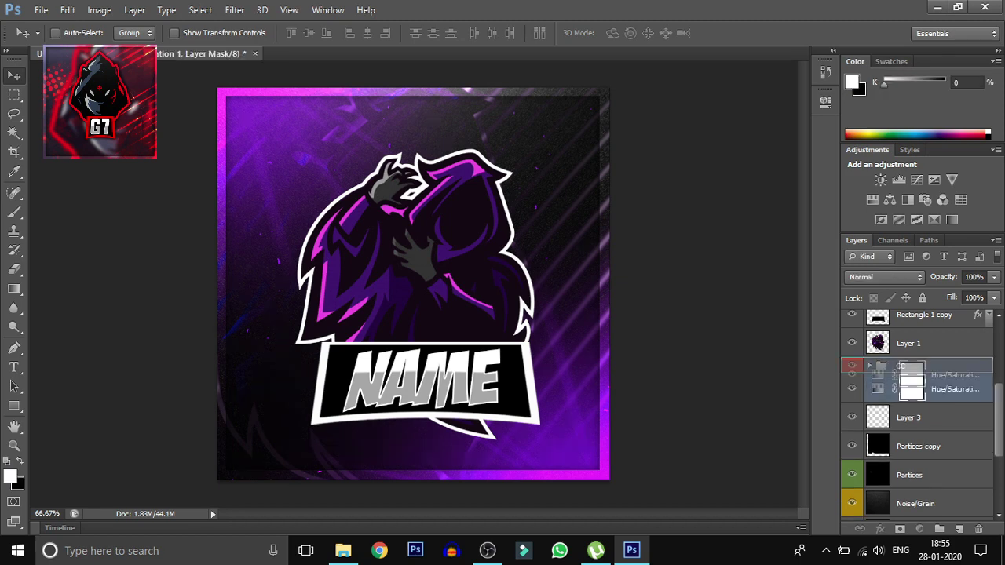
# Select the background layers from Layer 3 down to Flares.
pyautogui.hotkey('alt', '[')
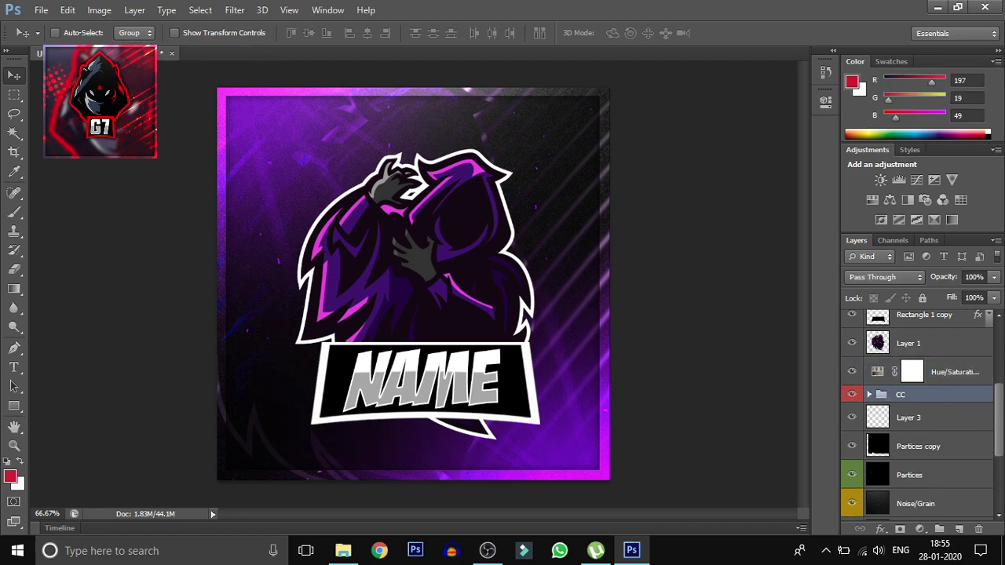
pyautogui.hotkey('alt', '[')
pyautogui.hotkey('shift', 'alt', '[')
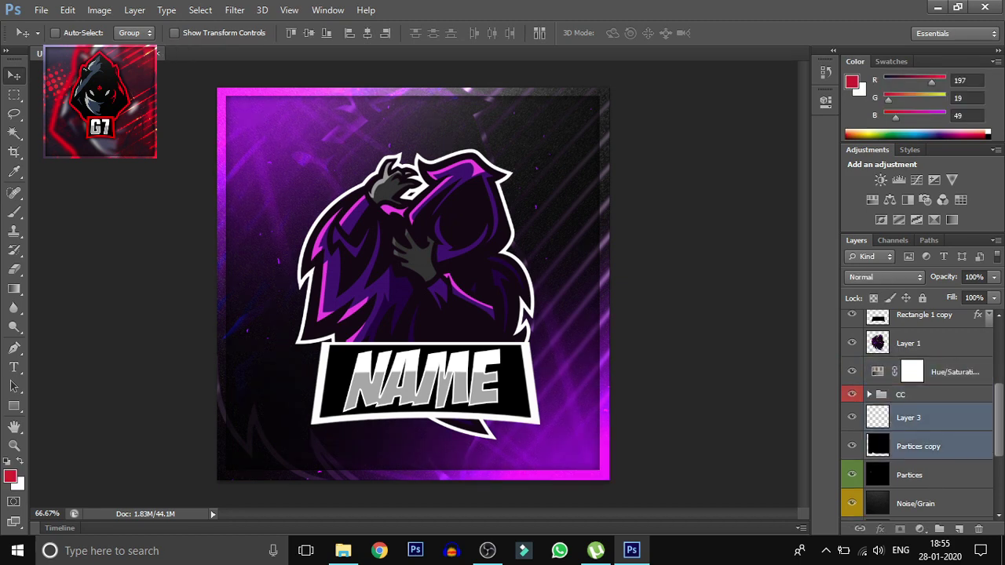
pyautogui.scroll(-3, 918, 416)
pyautogui.hotkey('shift', 'alt', '[')
pyautogui.hotkey('shift', 'alt', '[')
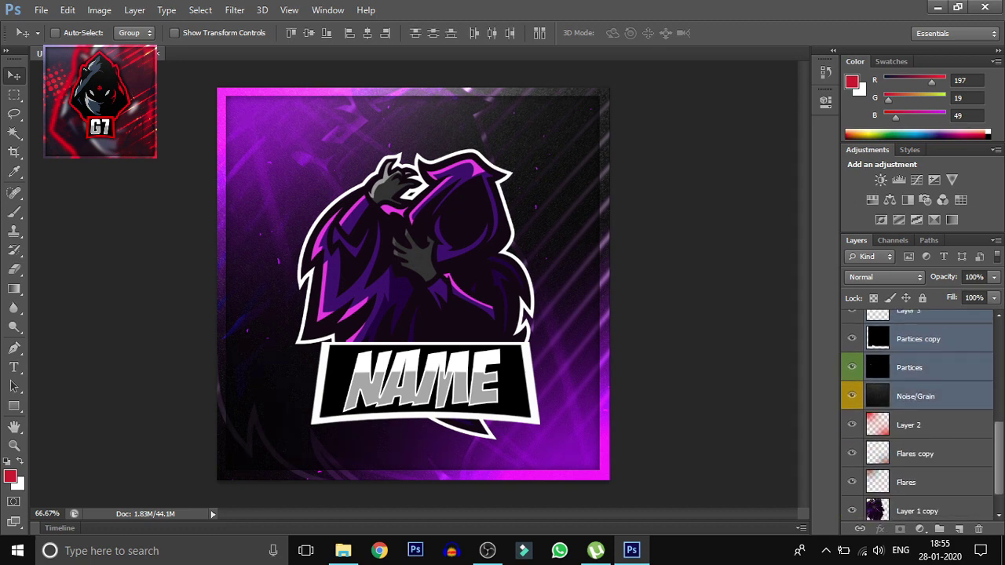
pyautogui.hotkey('shift', 'alt', '[')
pyautogui.hotkey('shift', 'alt', '[')
pyautogui.hotkey('shift', 'alt', '[')
pyautogui.scroll(-1, 918, 416)
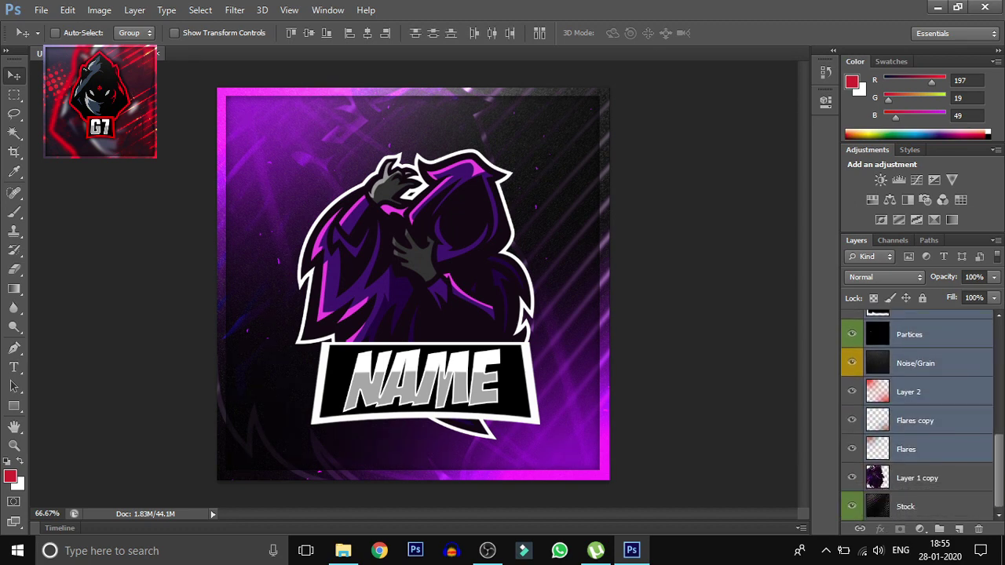
pyautogui.hotkey('shift', 'alt', '[')
pyautogui.hotkey('shift', 'alt', '[')
# Duplicate the selected background layers and gather all of them into Group 1.
pyautogui.hotkey('ctrl', 'j')
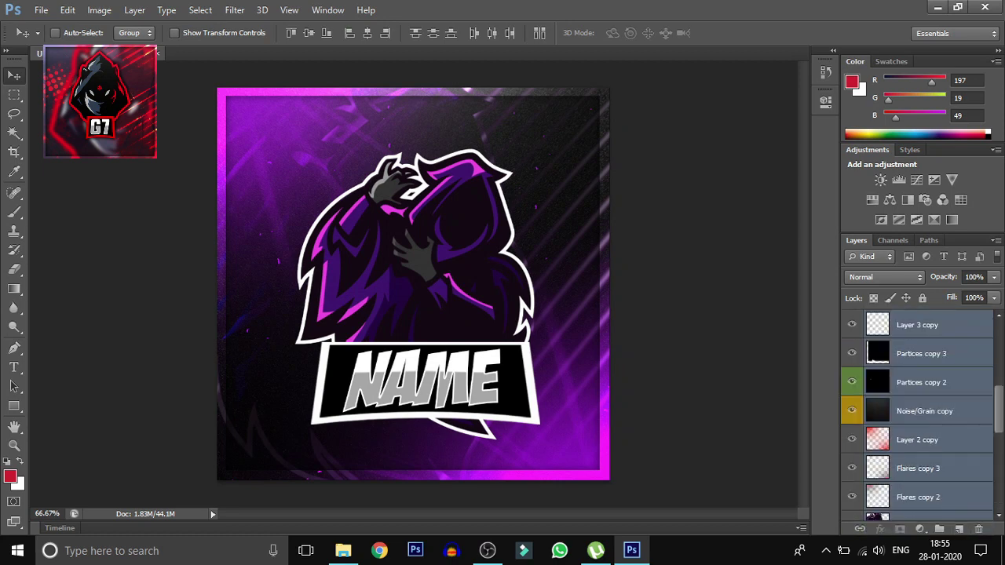
pyautogui.scroll(-2, 919, 414)
pyautogui.scroll(-4, 918, 415)
pyautogui.scroll(-1, 918, 416)
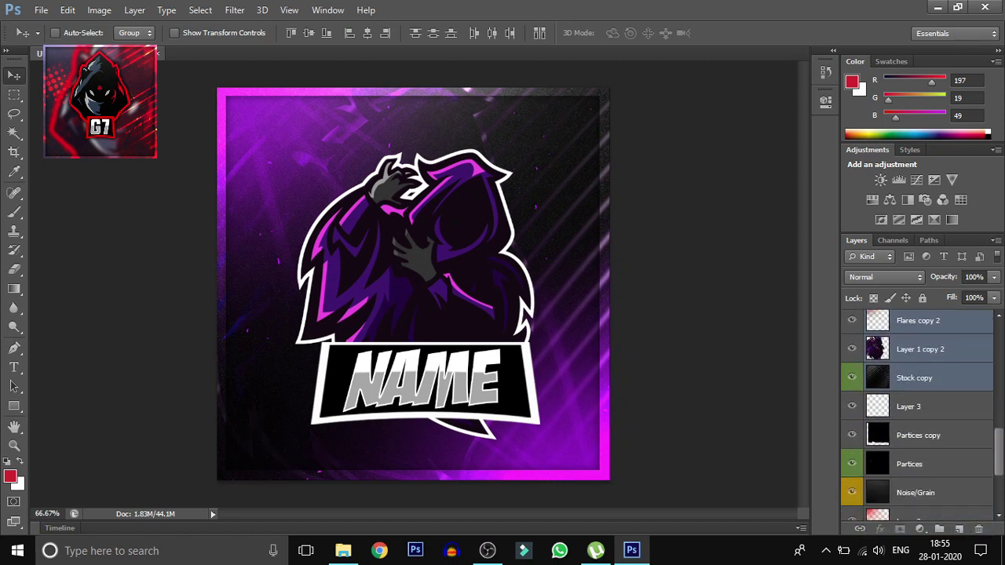
pyautogui.hotkey('ctrl', 'alt', 'a')
pyautogui.scroll(-1, 918, 415)
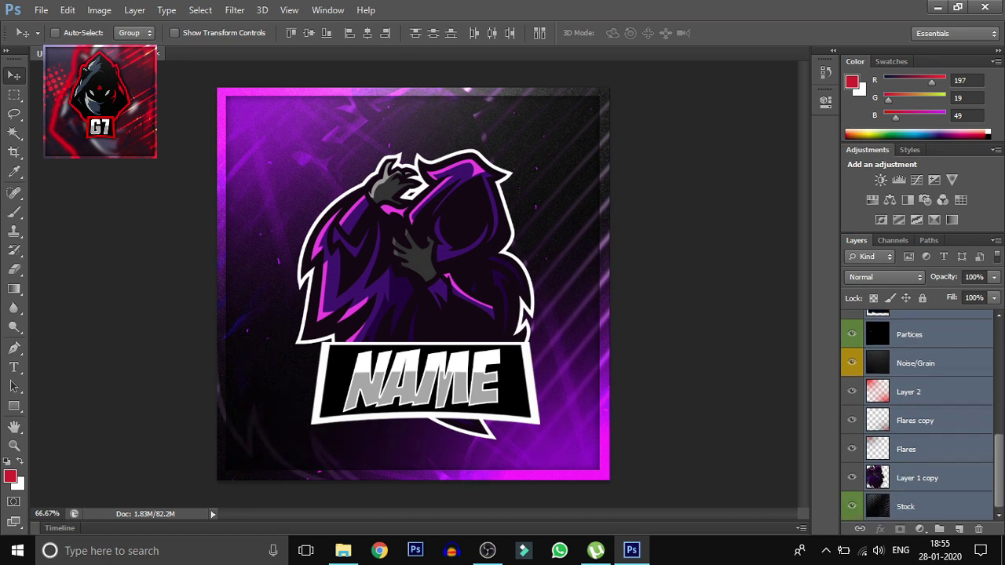
pyautogui.scroll(-1, 919, 414)
pyautogui.hotkey('ctrl', 'g')
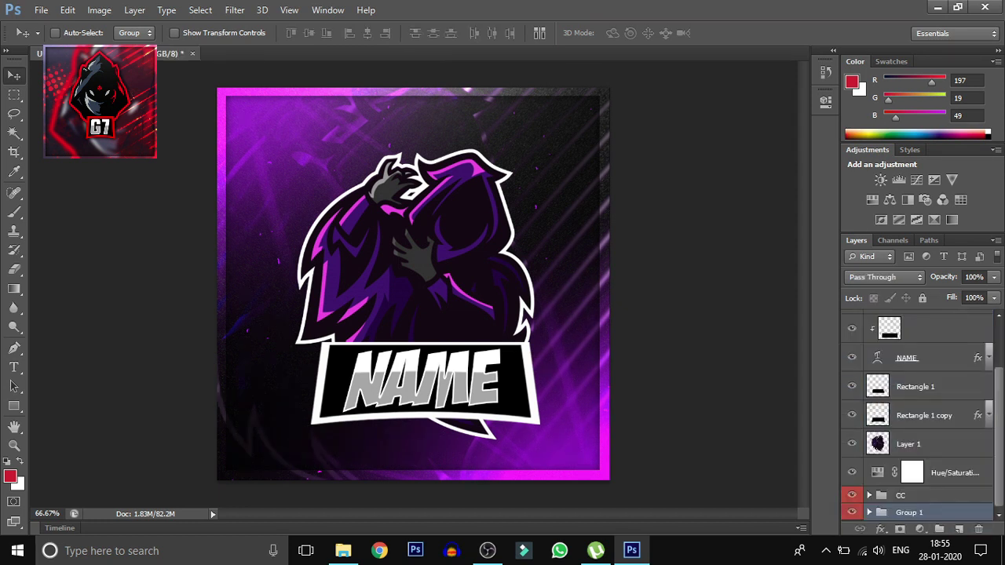
# Rename Group 1 to DO NOT TOUCH.
pyautogui.doubleClick(909, 512)
pyautogui.write('DO NOT')
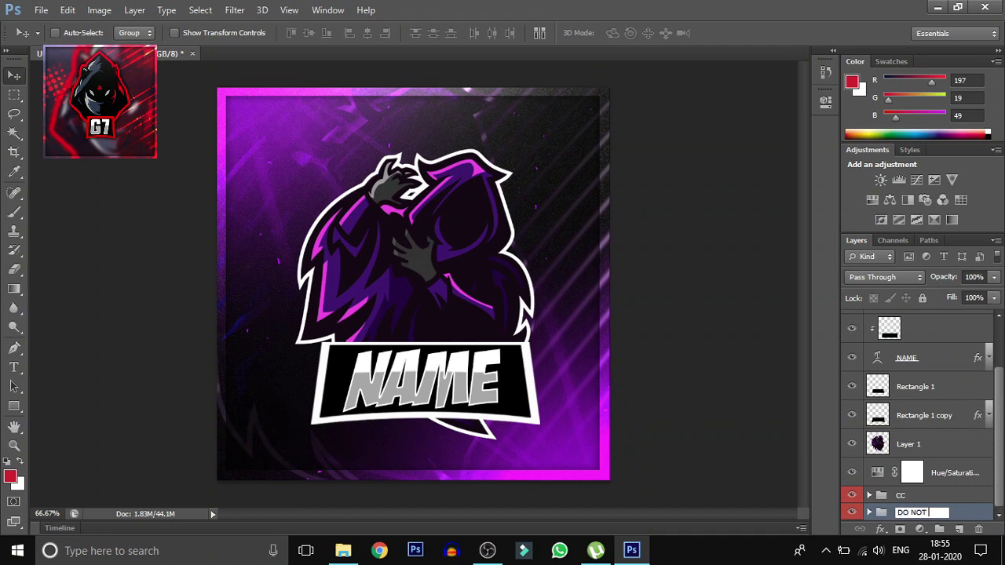
pyautogui.write('UCH')
pyautogui.press('Return')
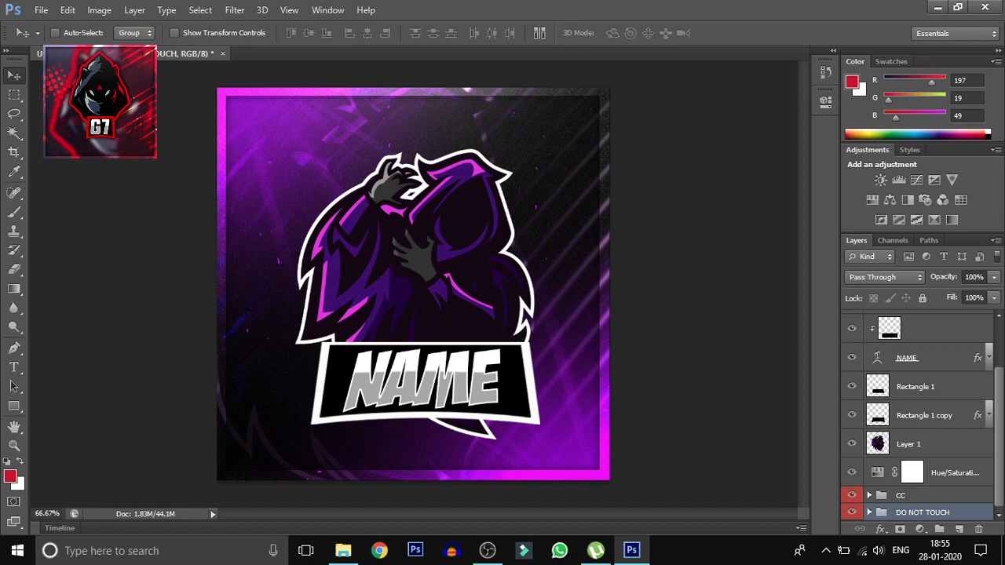
# Check the DO NOT TOUCH group's context menu without changes, then select Layer 1.
pyautogui.rightClick(922, 511)
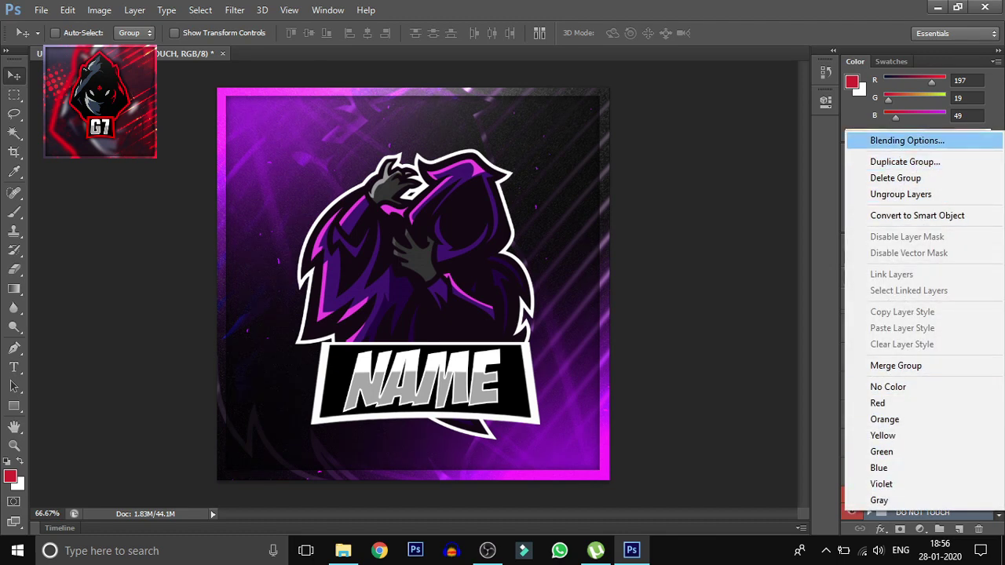
pyautogui.press('Escape')
pyautogui.rightClick(856, 511)
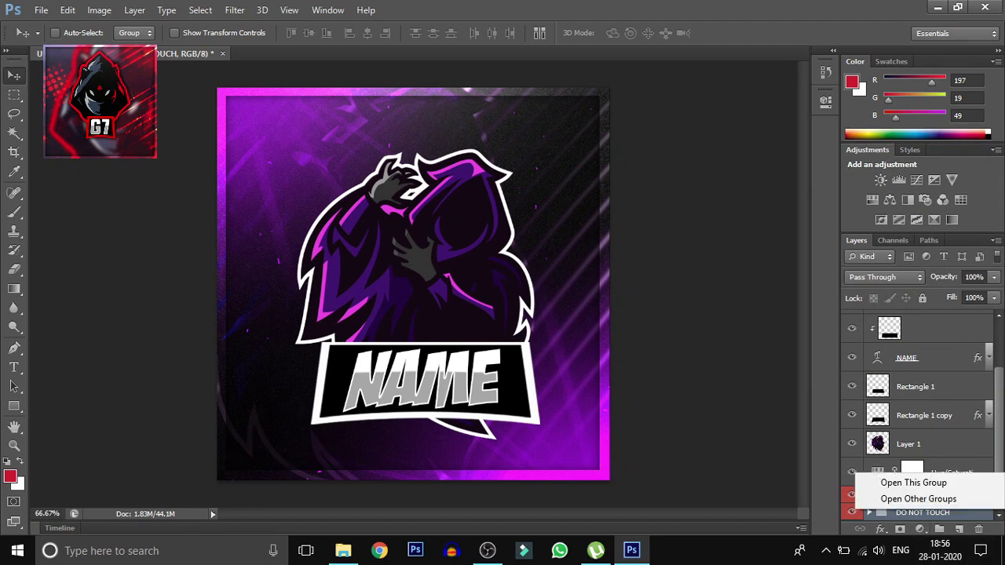
pyautogui.press('Escape')
pyautogui.rightClick(923, 512)
pyautogui.press('Escape')
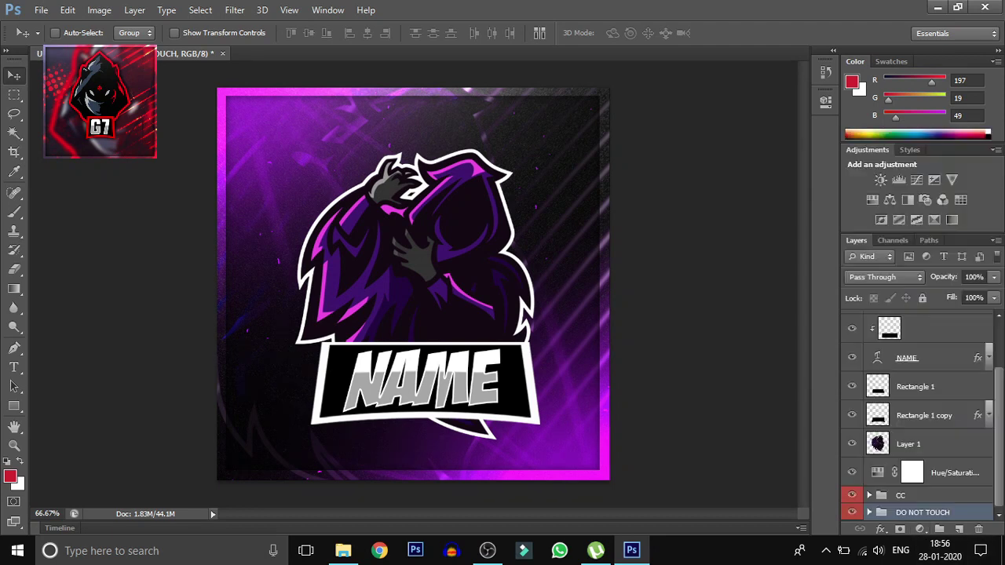
pyautogui.rightClick(922, 512)
pyautogui.press('Escape')
pyautogui.rightClick(923, 512)
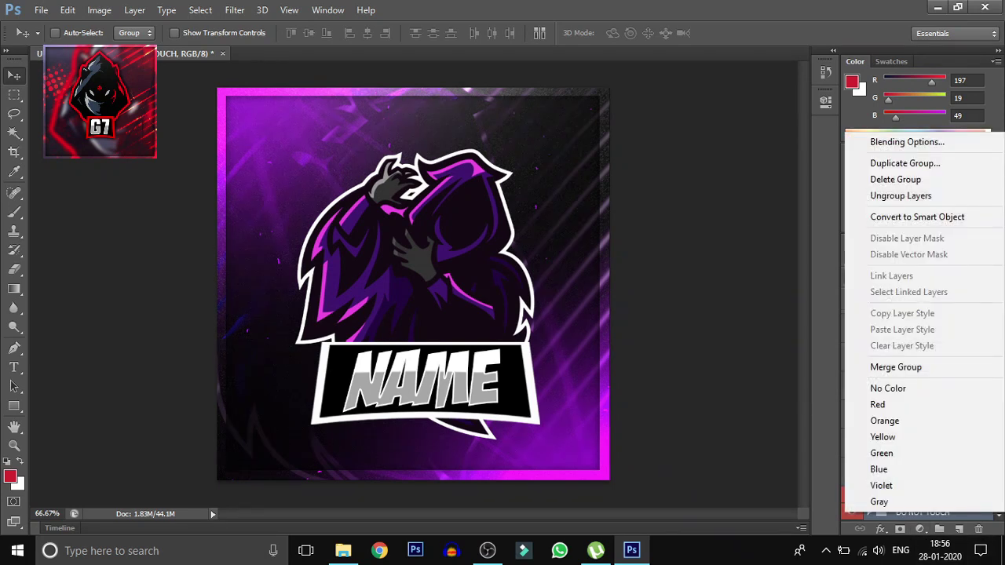
pyautogui.press('Escape')
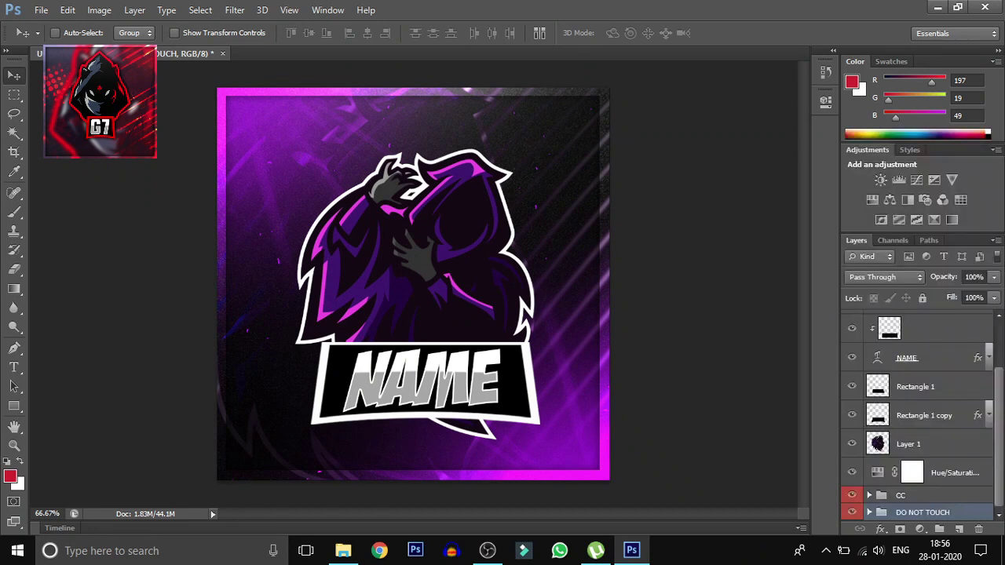
pyautogui.click(908, 444)
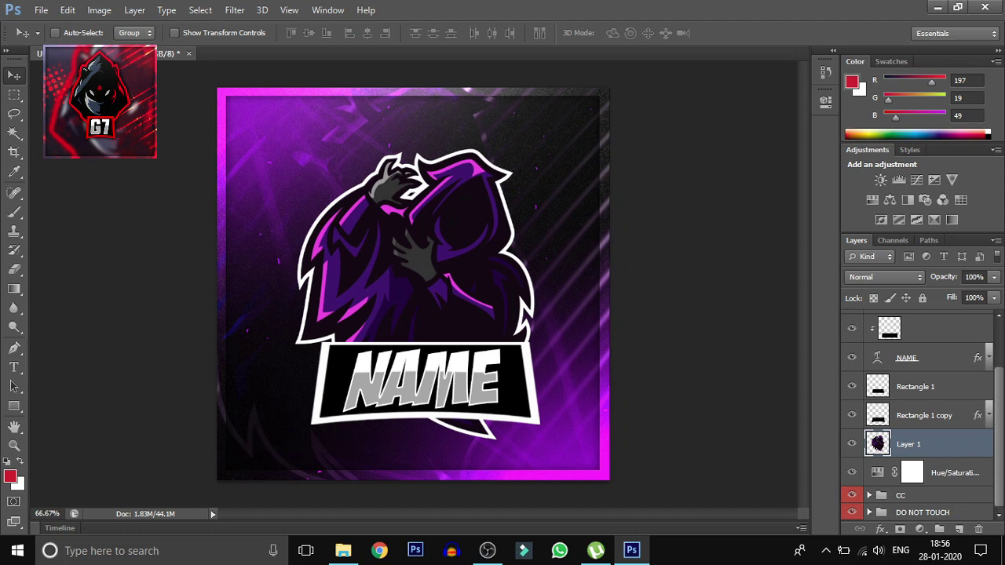
pyautogui.click(41, 9)
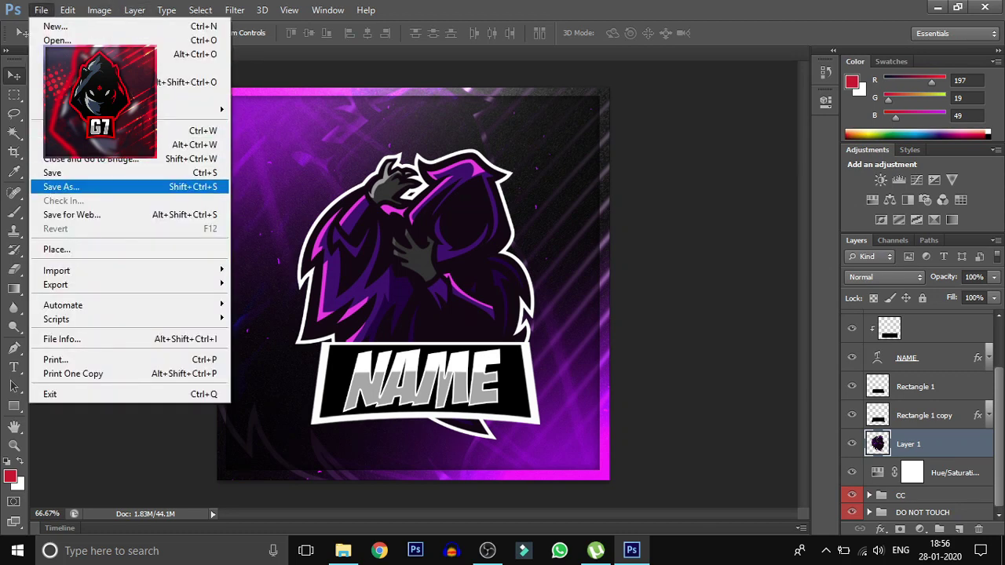
# Save the design as layered PSD 'GAMIX FREE LOGO' in the Logo folder, accepting Format Options.
pyautogui.click(61, 186)
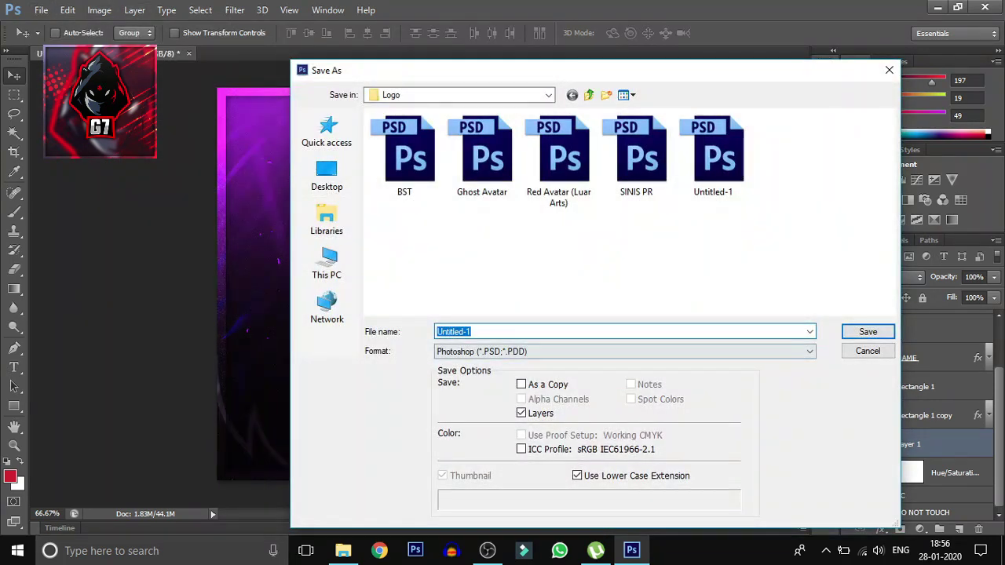
pyautogui.write('GAMIX F')
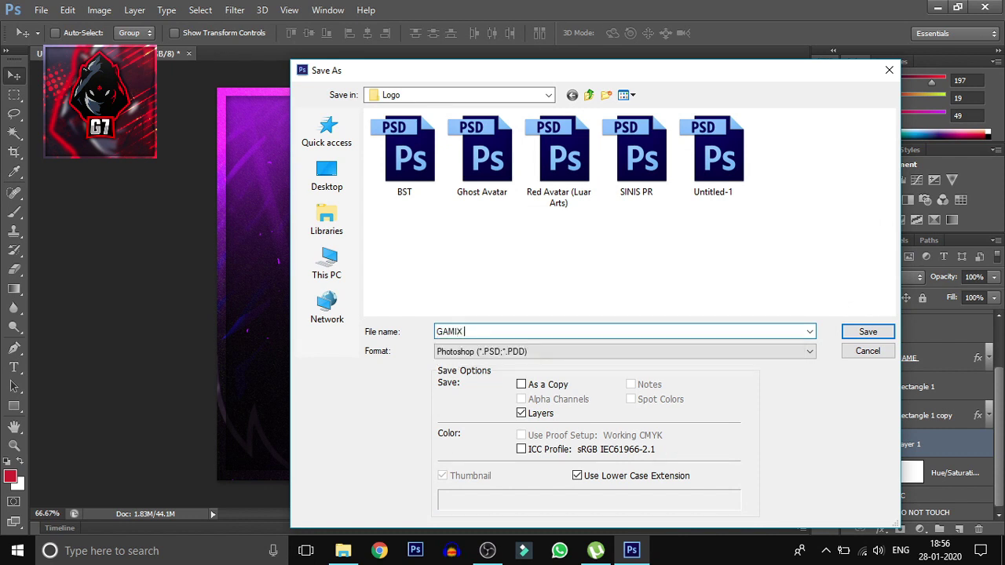
pyautogui.write('REE LOGO')
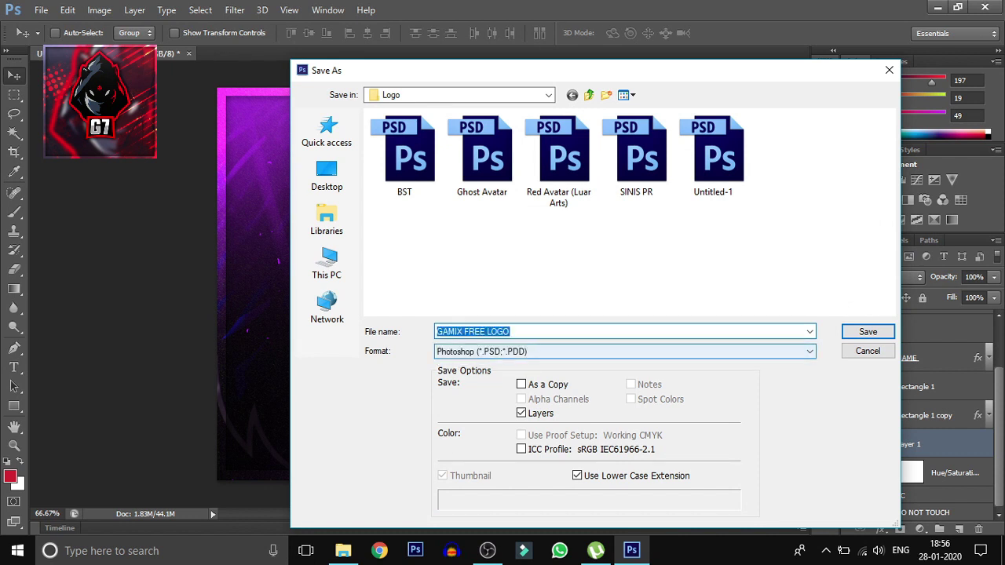
pyautogui.press('Return')
pyautogui.press('Return')
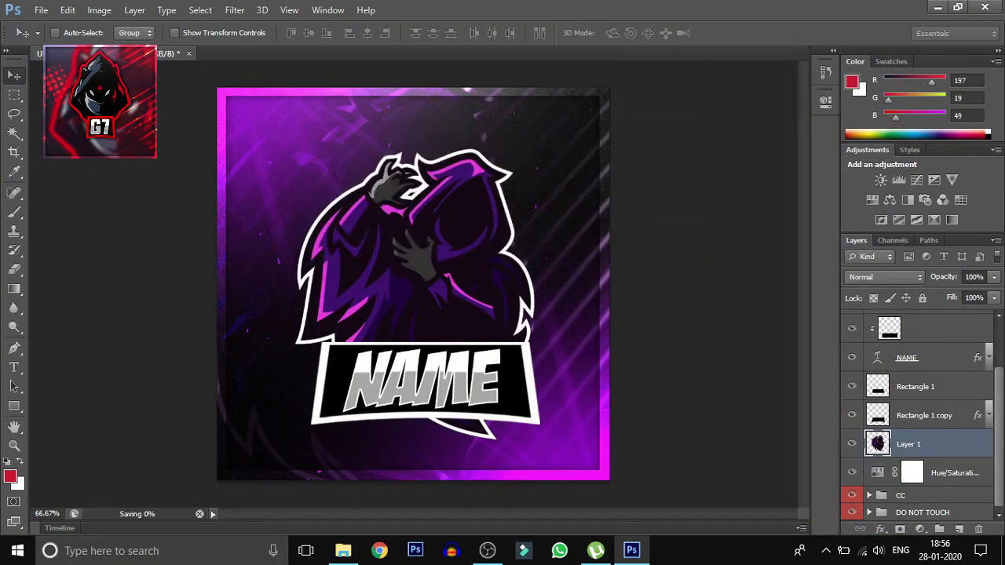
pyautogui.hotkey('alt', 'f')
pyautogui.press('Up')
pyautogui.press('Return')
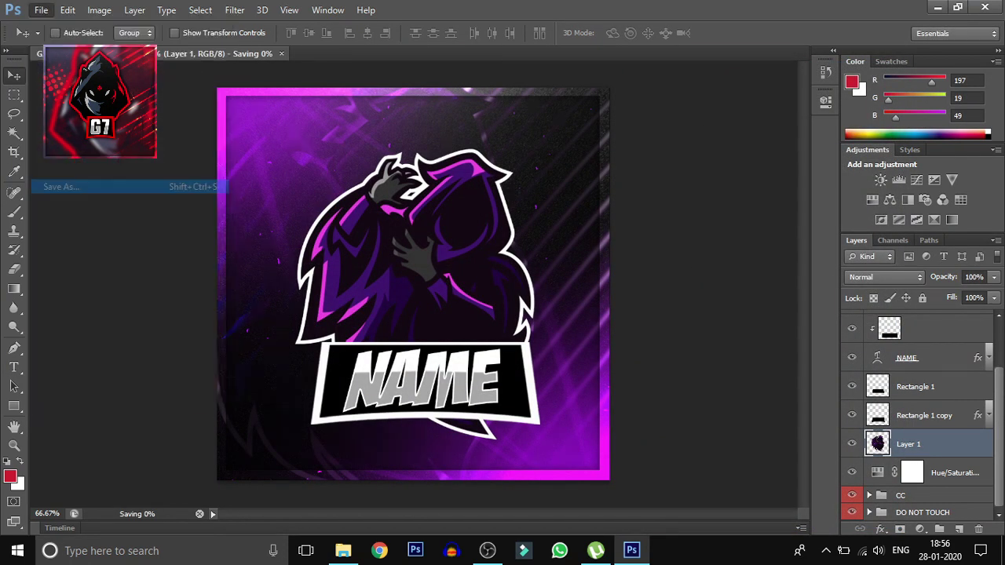
pyautogui.click(41, 9)
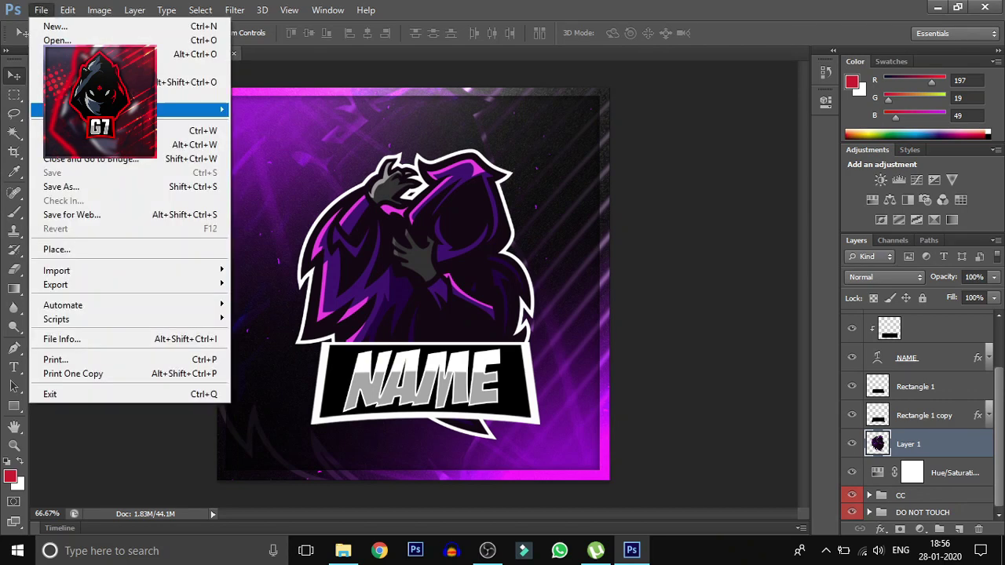
pyautogui.click(79, 131)
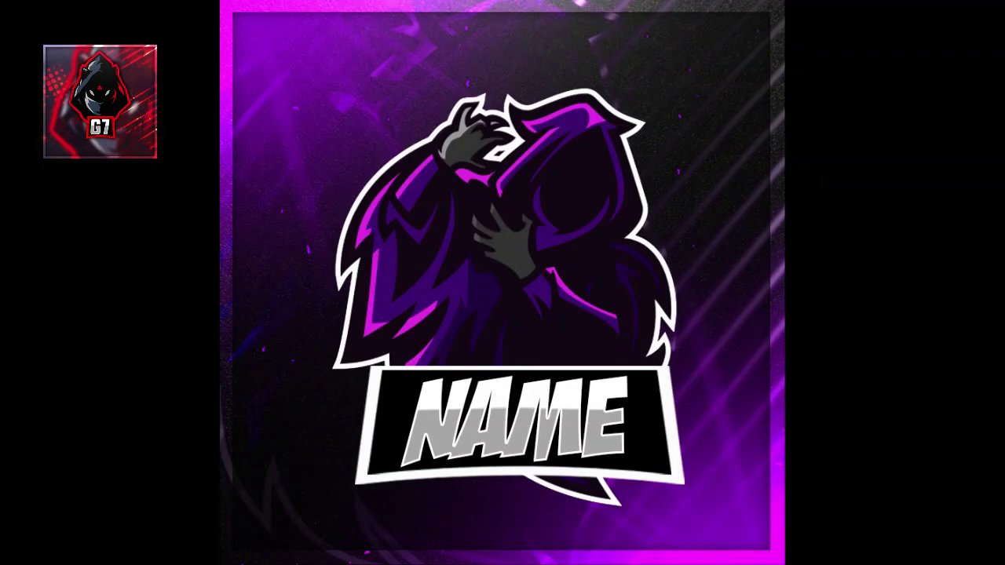